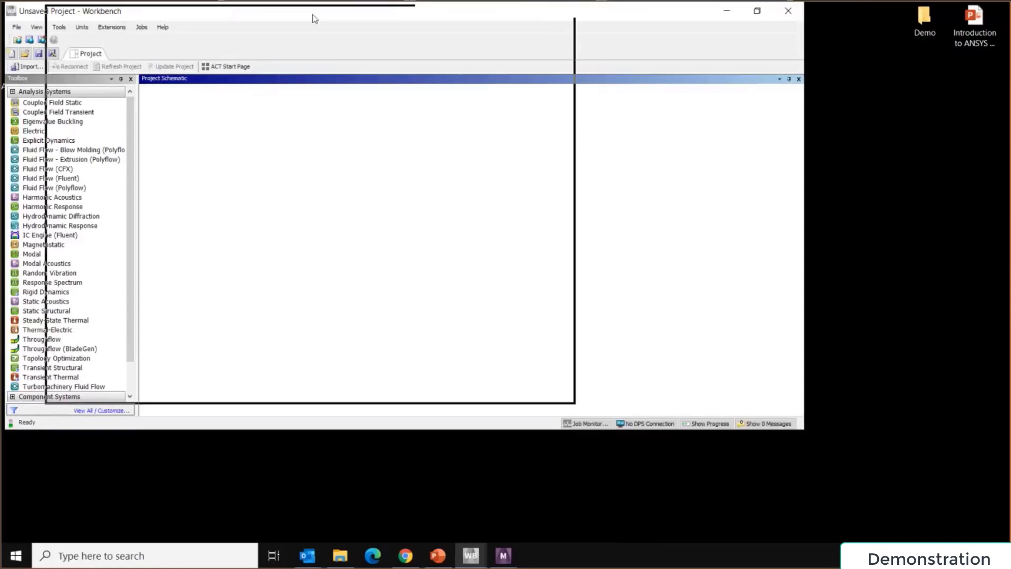
# Add a standalone Static Structural analysis system to the project schematic and name it Clamp Pipe
pyautogui.click(729, 105)
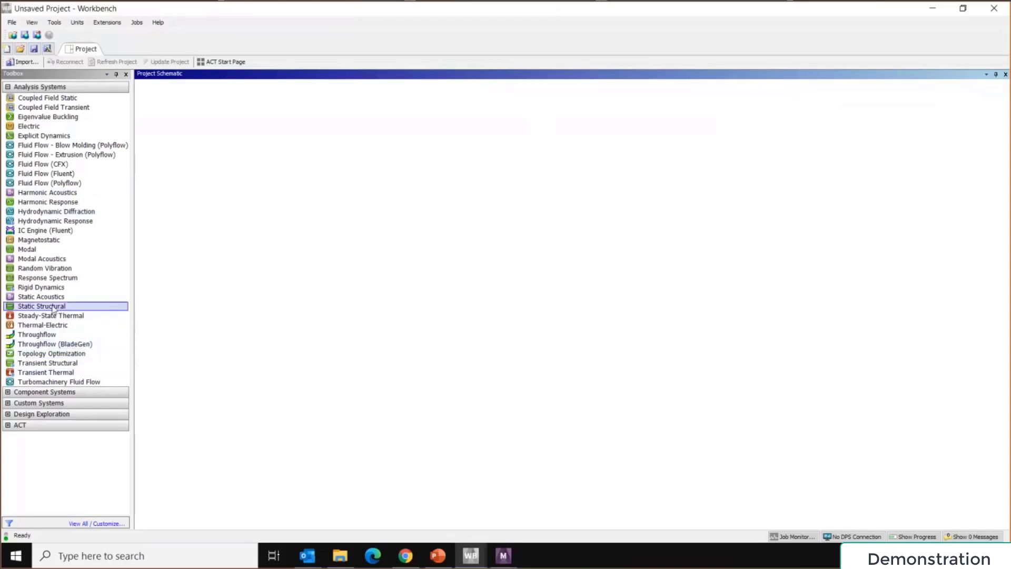
pyautogui.moveTo(53, 308); pyautogui.dragTo(202, 149)
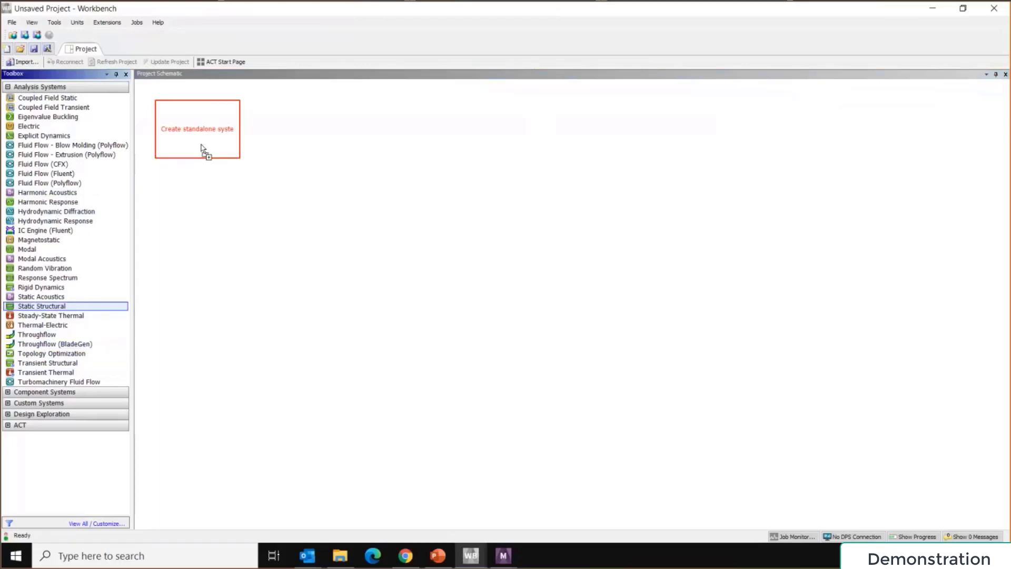
pyautogui.moveTo(201, 145); pyautogui.dragTo(201, 145)
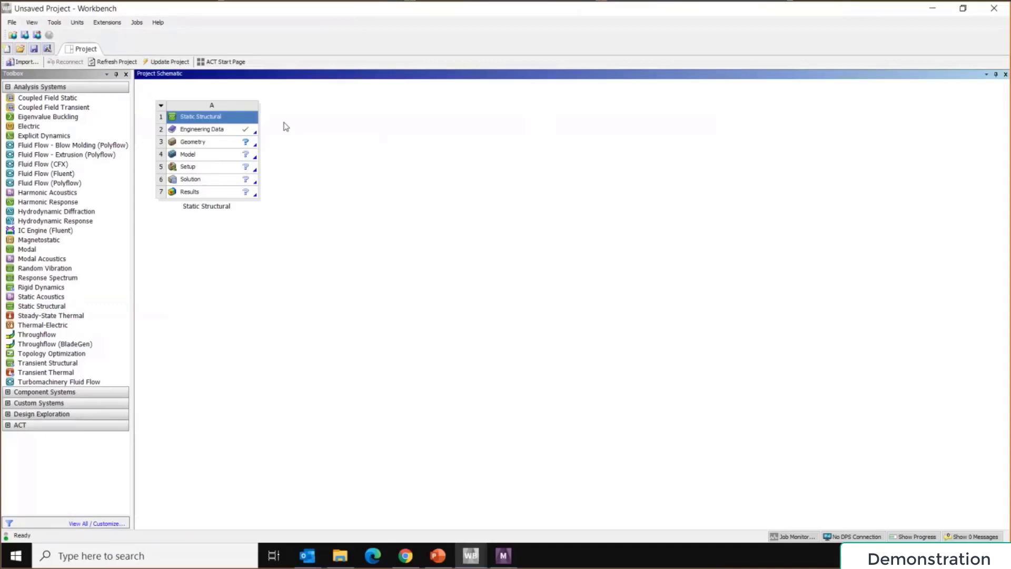
pyautogui.doubleClick(214, 208)
pyautogui.write('Clamp Pl')
pyautogui.write('pe')
pyautogui.press('Return')
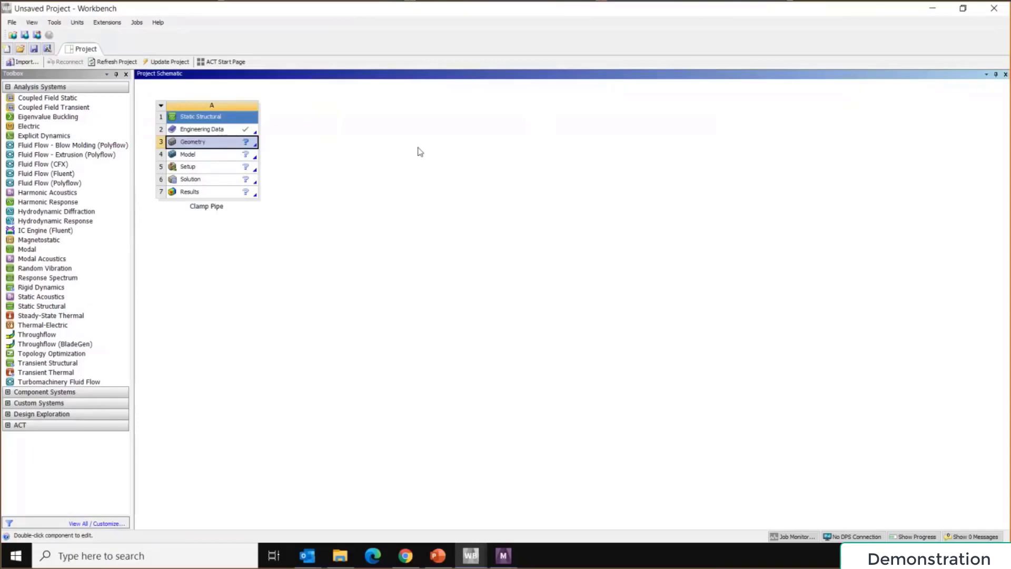
# Open the Clamp Pipe system's Engineering Data and widen the column that lists the materials
pyautogui.doubleClick(221, 130)
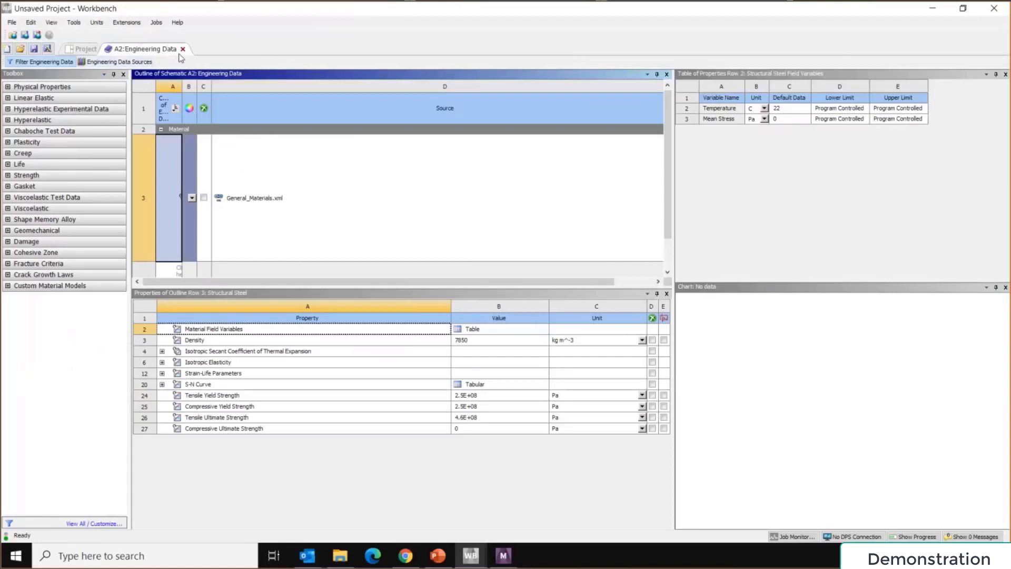
pyautogui.scroll(-1, 270, 263)
pyautogui.scroll(1, 270, 263)
pyautogui.moveTo(182, 84); pyautogui.dragTo(323, 84)
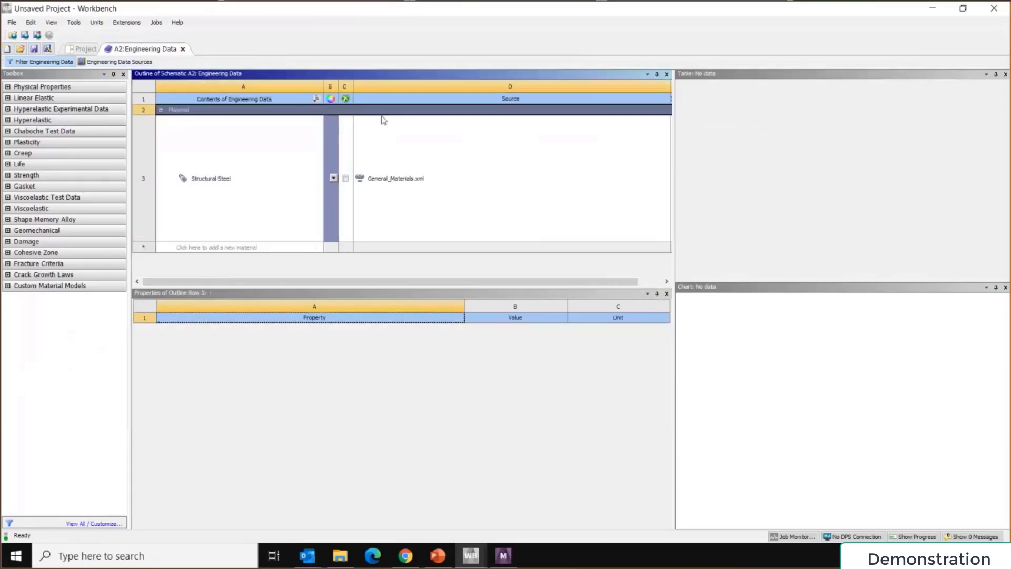
# Add a new material named Steel to the engineering data
pyautogui.click(295, 248)
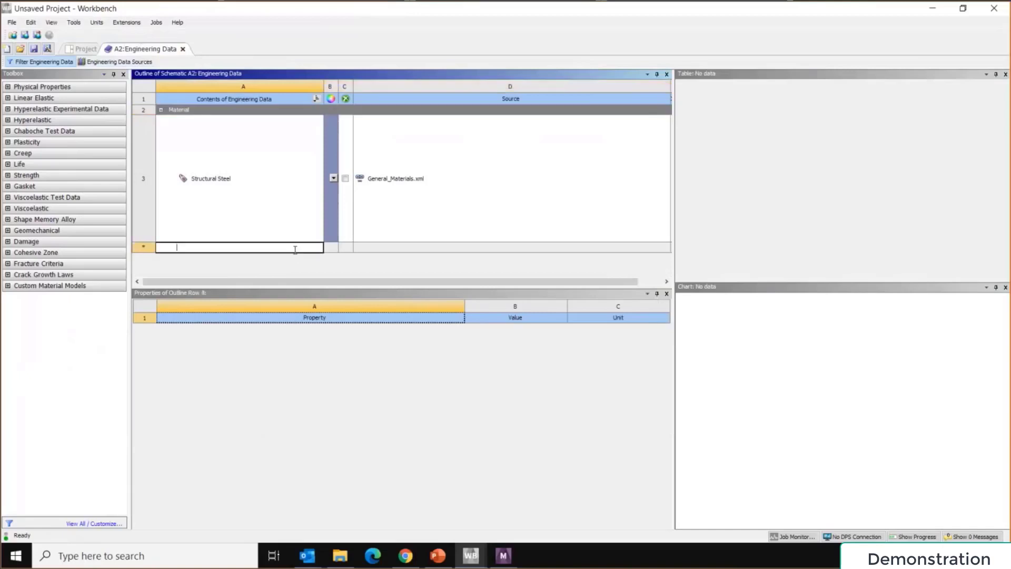
pyautogui.write('Steel')
pyautogui.press('Return')
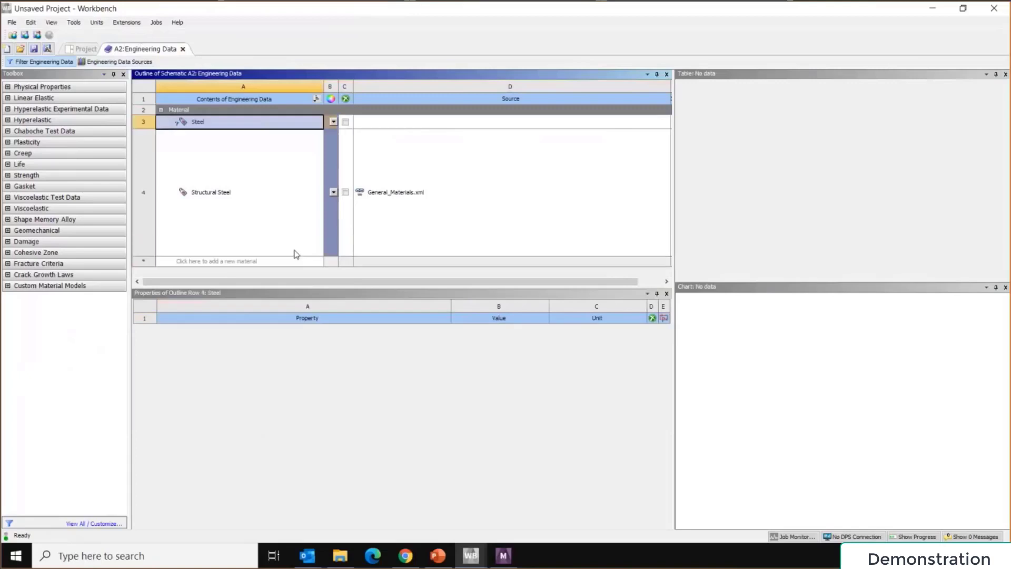
# Add the Density and Isotropic Elasticity properties to the Steel material and expand the elasticity entries
pyautogui.click(7, 88)
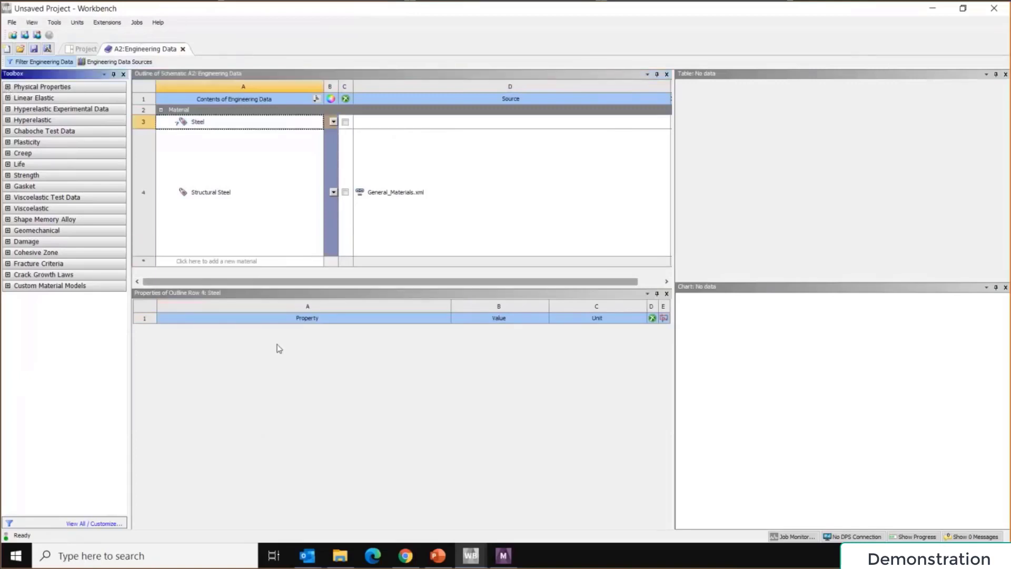
pyautogui.click(234, 125)
pyautogui.click(8, 87)
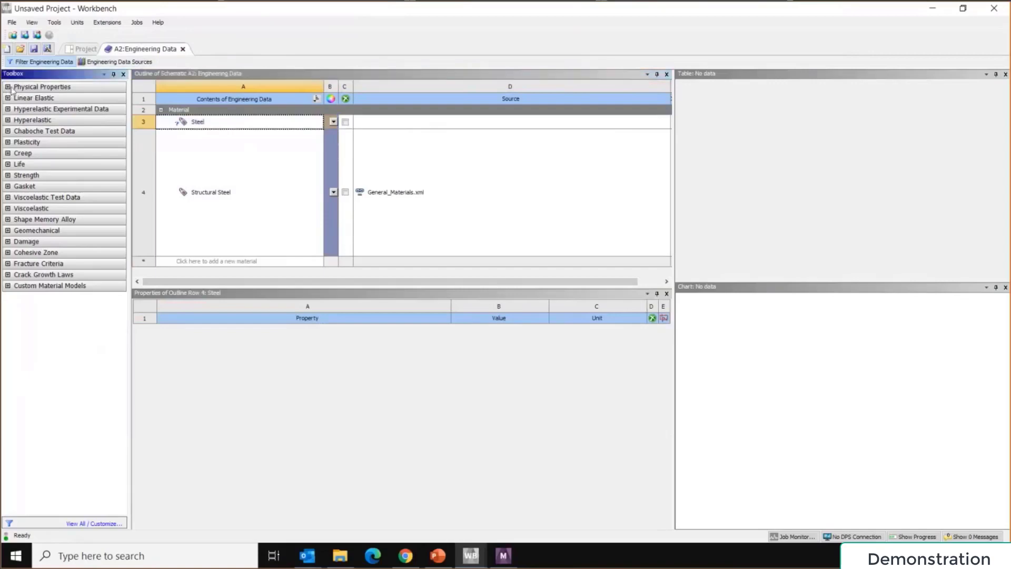
pyautogui.click(23, 98)
pyautogui.doubleClick(23, 99)
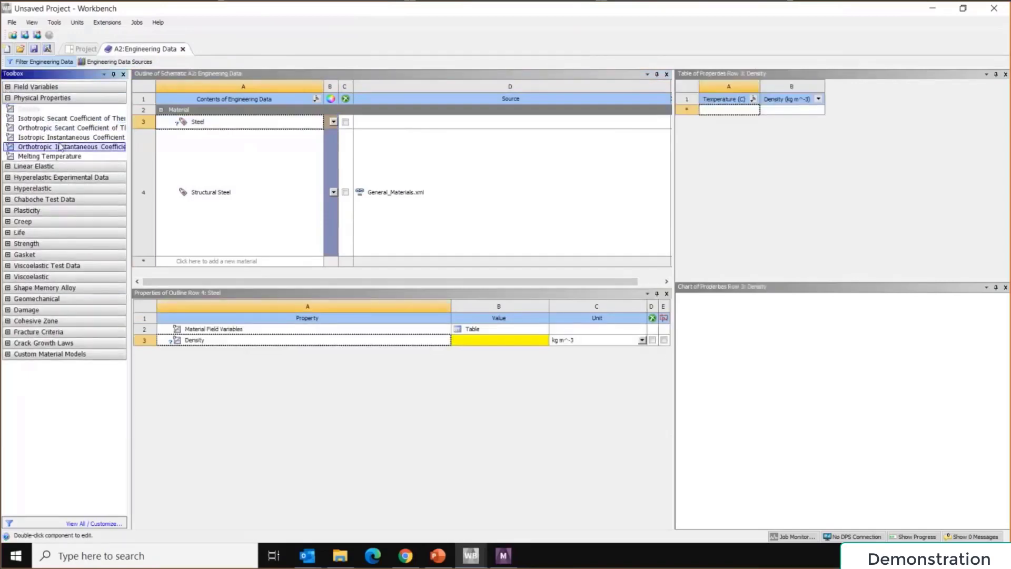
pyautogui.click(7, 166)
pyautogui.moveTo(45, 178); pyautogui.dragTo(408, 409)
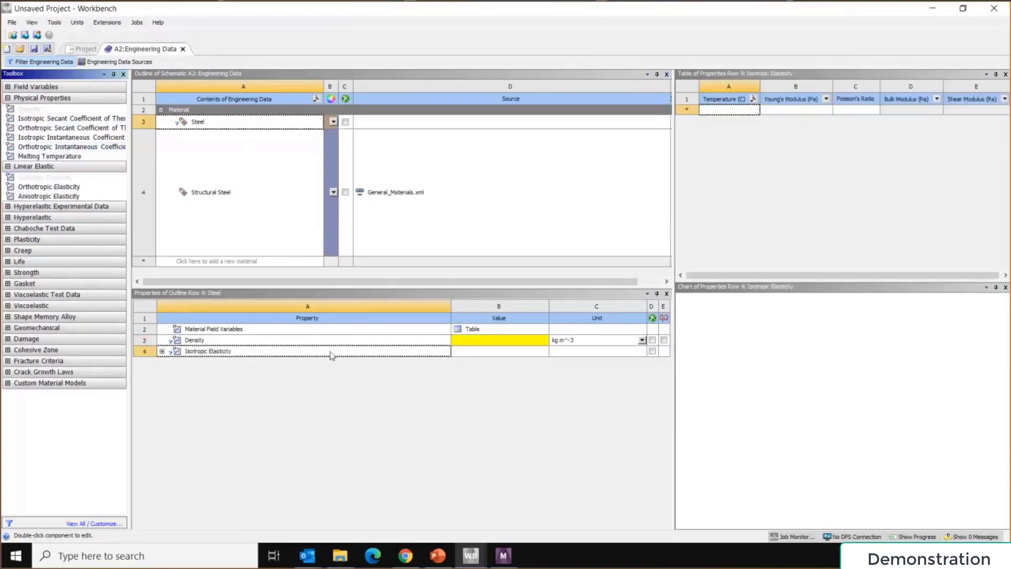
pyautogui.click(162, 351)
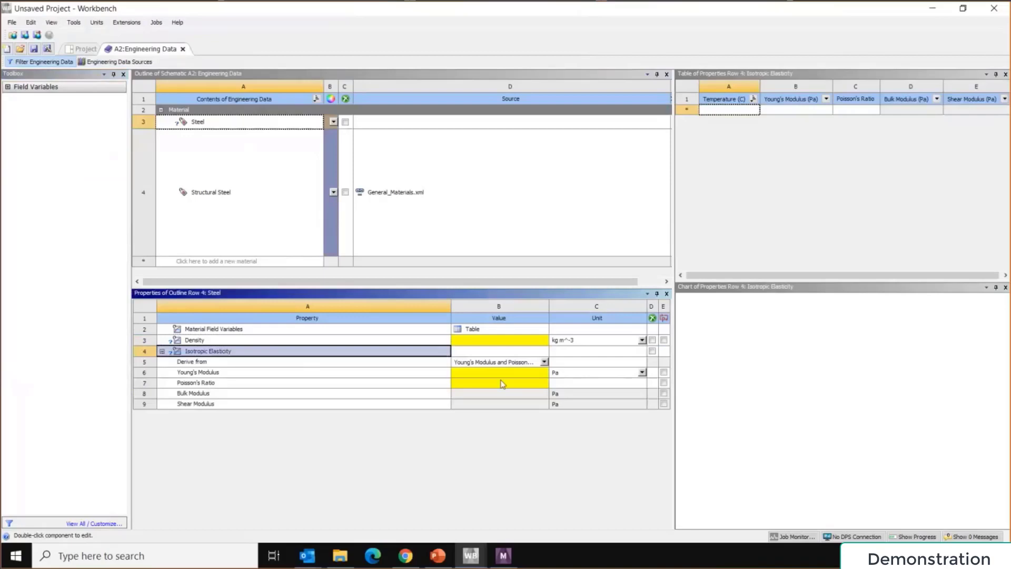
# Delete the custom Steel material from the engineering data
pyautogui.click(198, 123)
pyautogui.rightClick(197, 124)
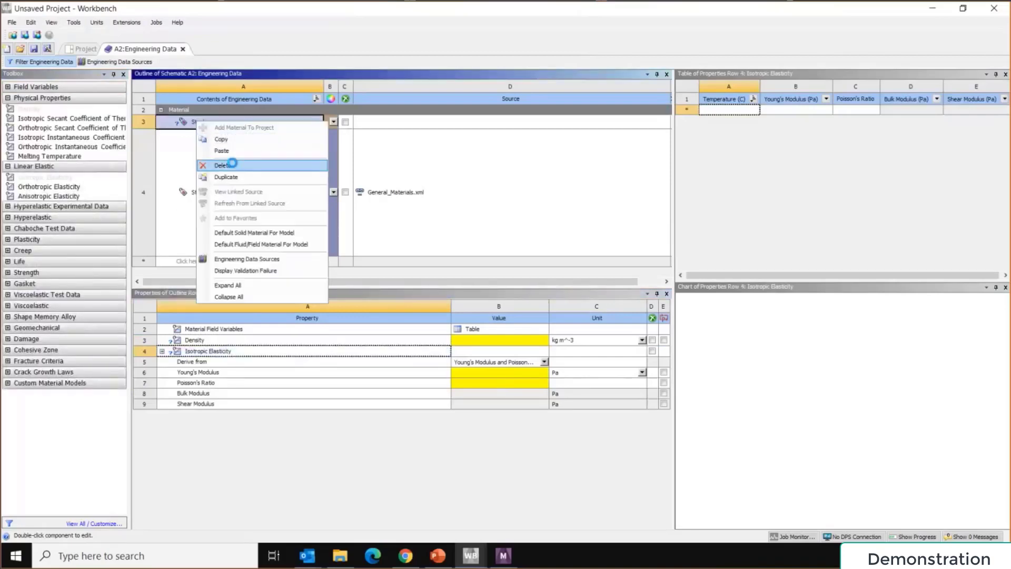
pyautogui.click(224, 165)
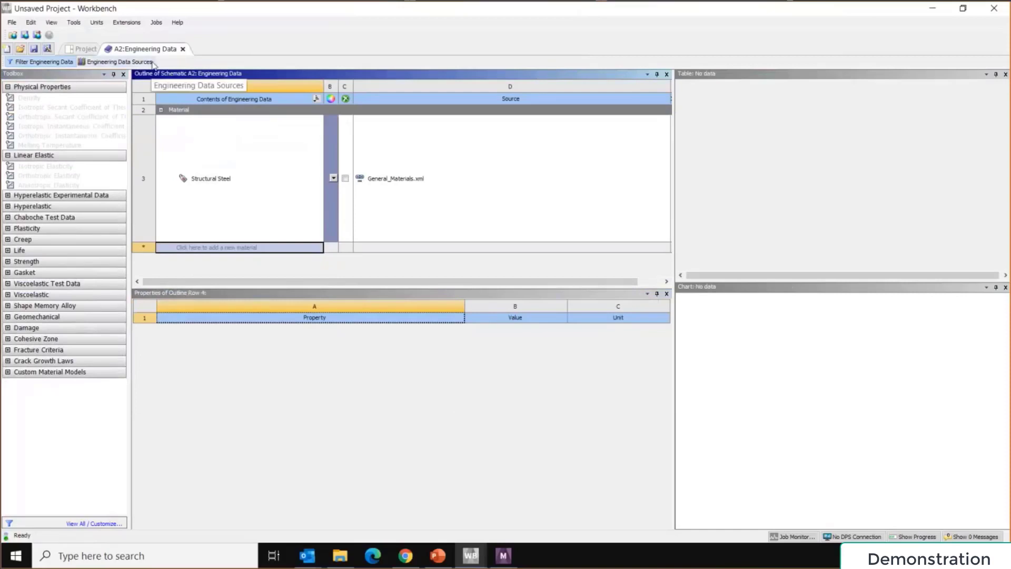
# Look through the material libraries in Engineering Data Sources, including Geomechanical Materials, and return to the project schematic
pyautogui.click(153, 63)
pyautogui.scroll(-2, 299, 168)
pyautogui.scroll(1, 279, 164)
pyautogui.click(246, 107)
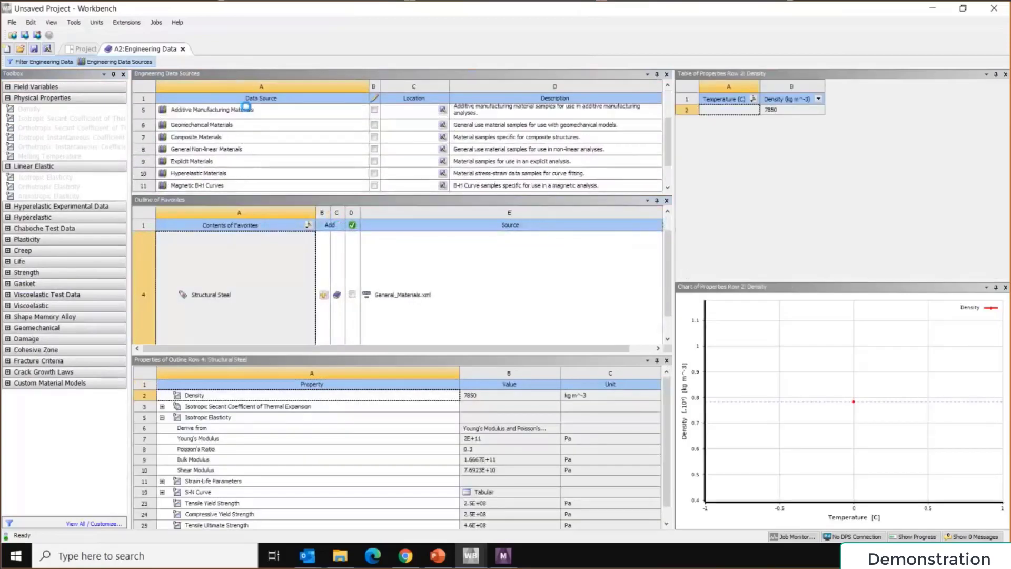
pyautogui.click(248, 127)
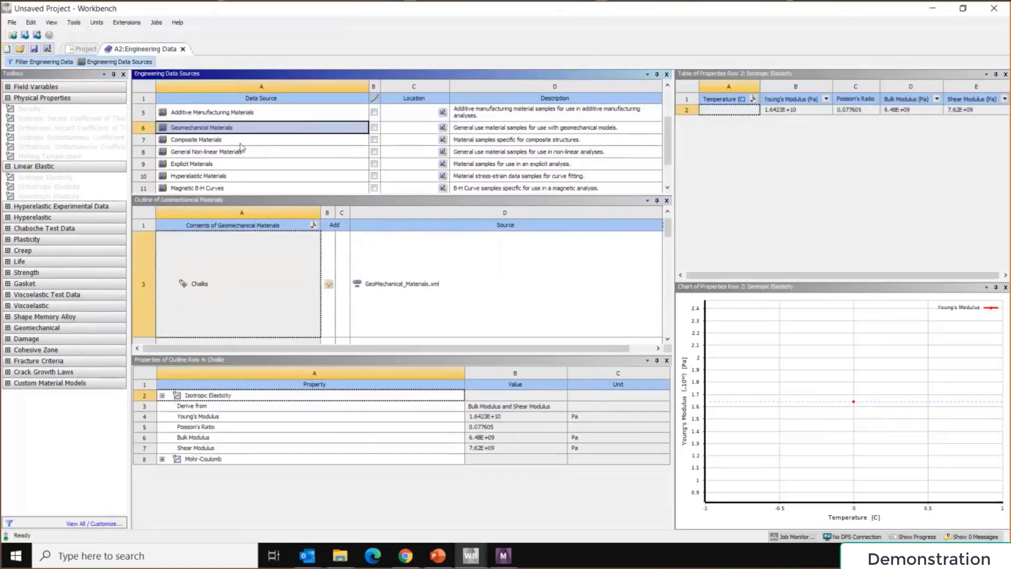
pyautogui.scroll(1, 242, 145)
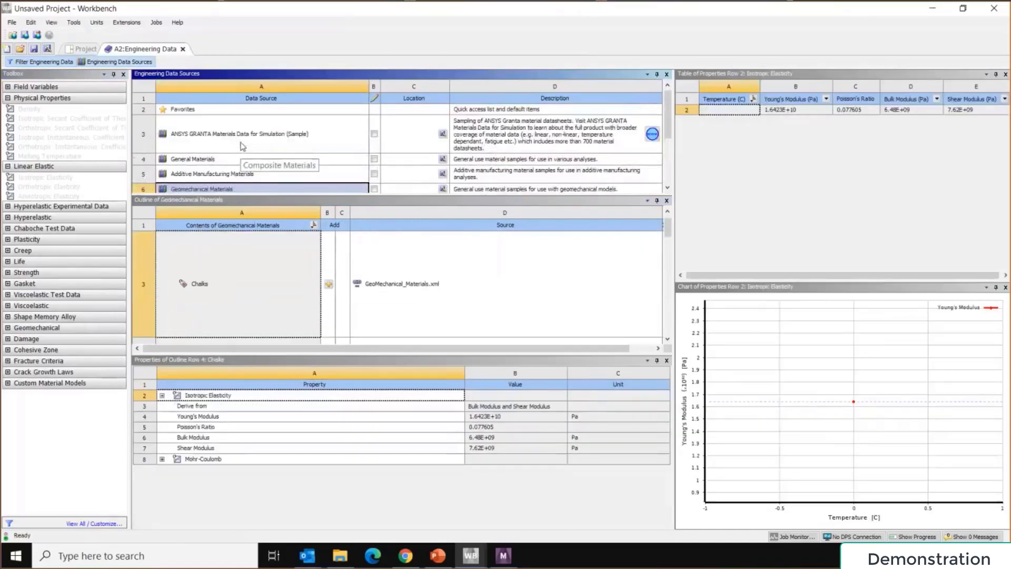
pyautogui.scroll(-2, 243, 146)
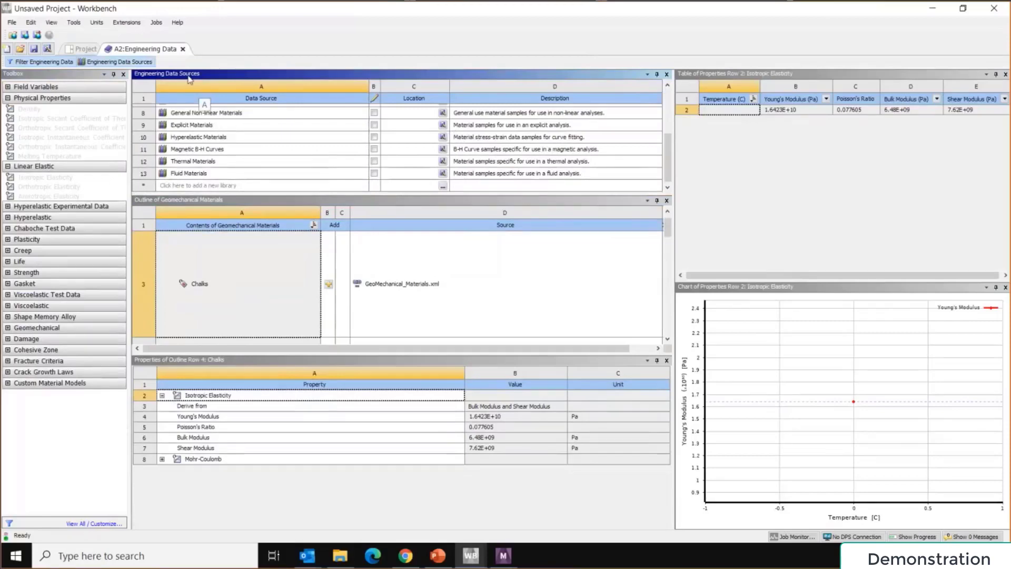
pyautogui.click(182, 49)
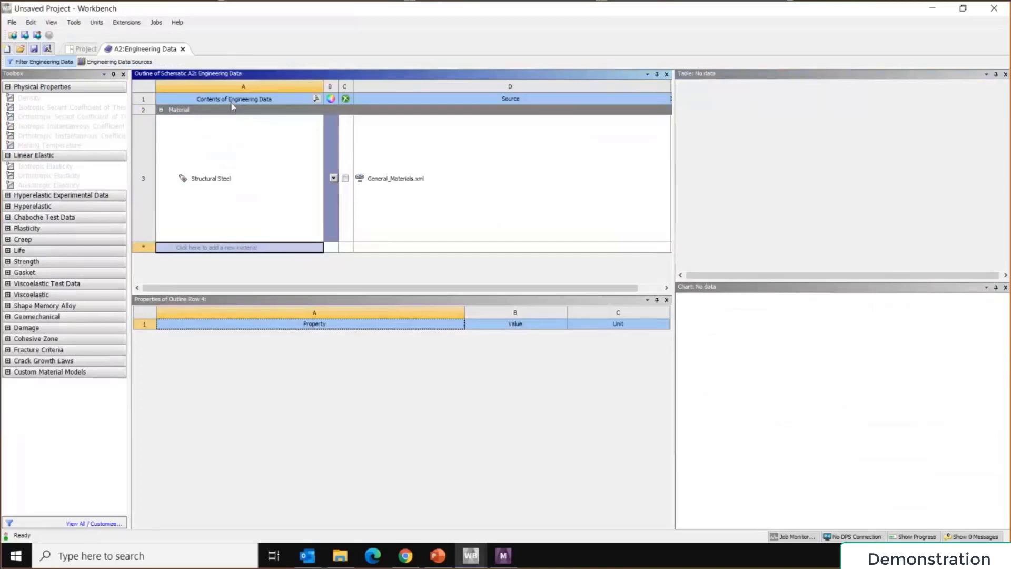
pyautogui.click(183, 49)
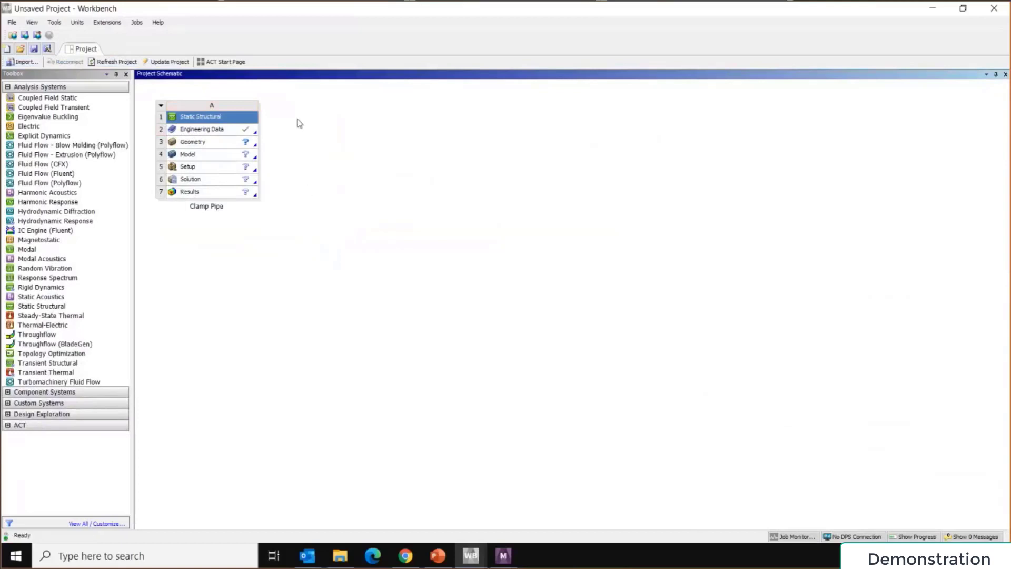
pyautogui.click(230, 146)
pyautogui.rightClick(230, 145)
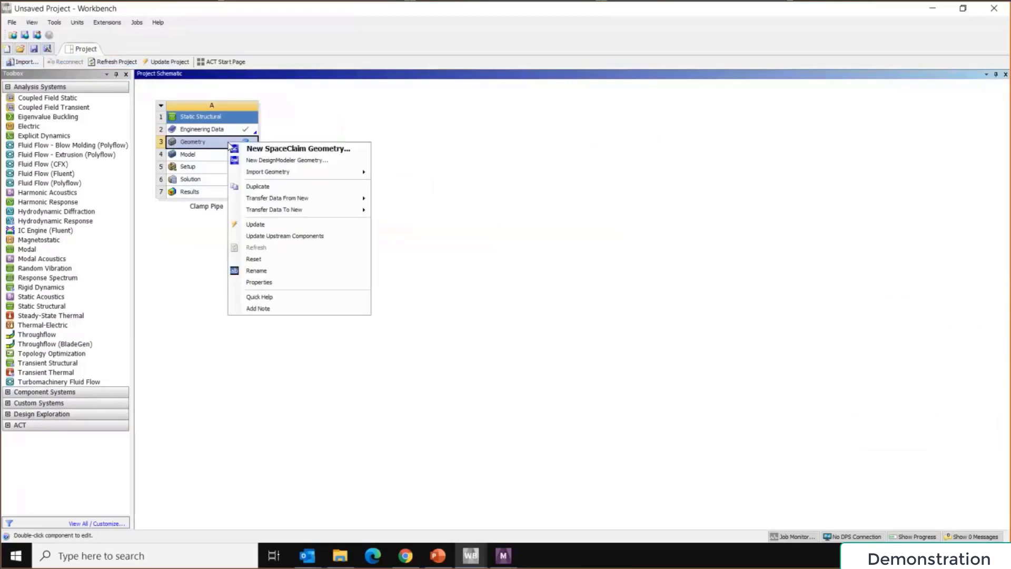
pyautogui.click(209, 144)
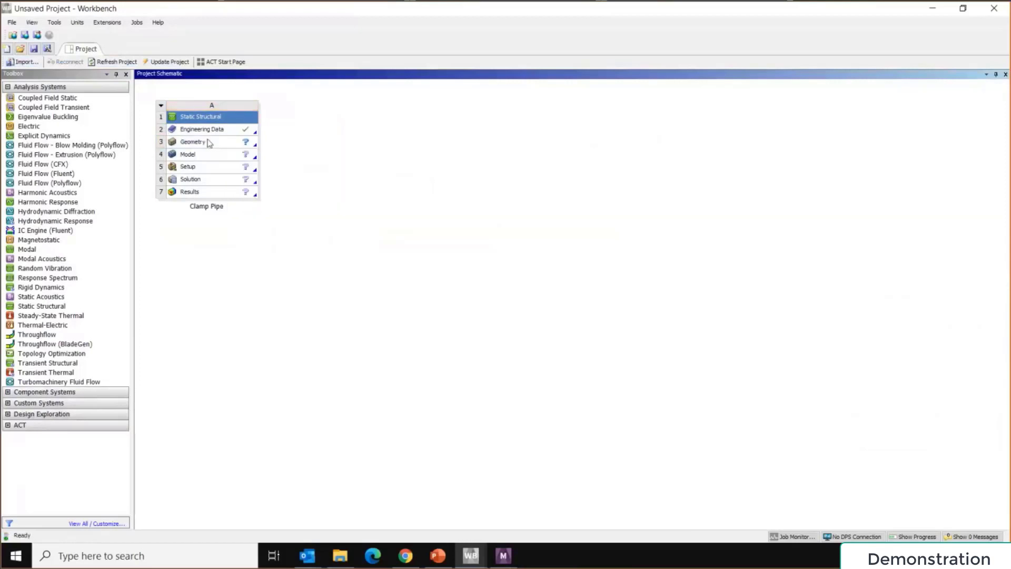
# Import the PipeClamp geometry file from the Demo folder on the Desktop into the Clamp Pipe system
pyautogui.click(210, 143)
pyautogui.rightClick(209, 144)
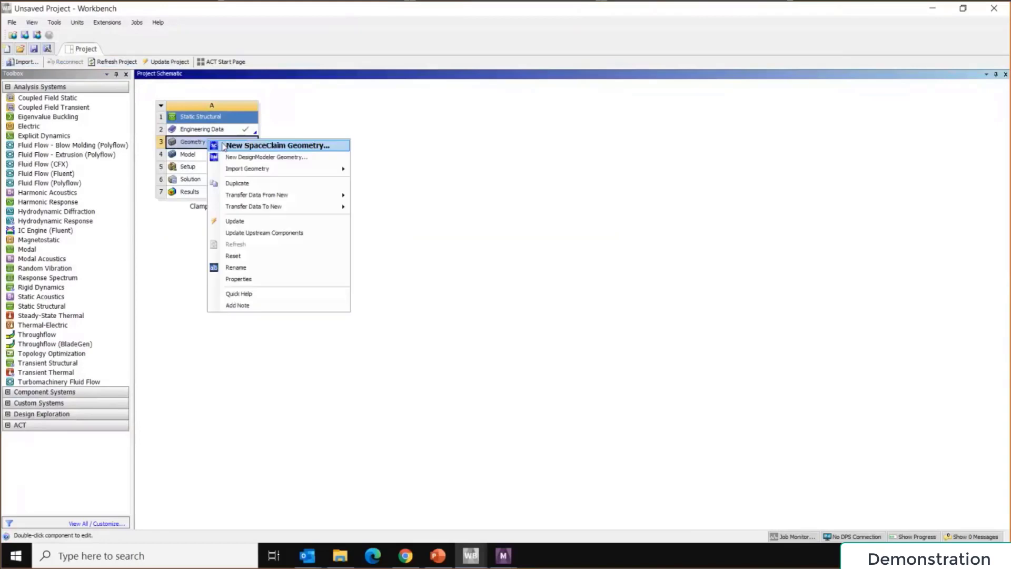
pyautogui.moveTo(342, 170)
pyautogui.click(375, 171)
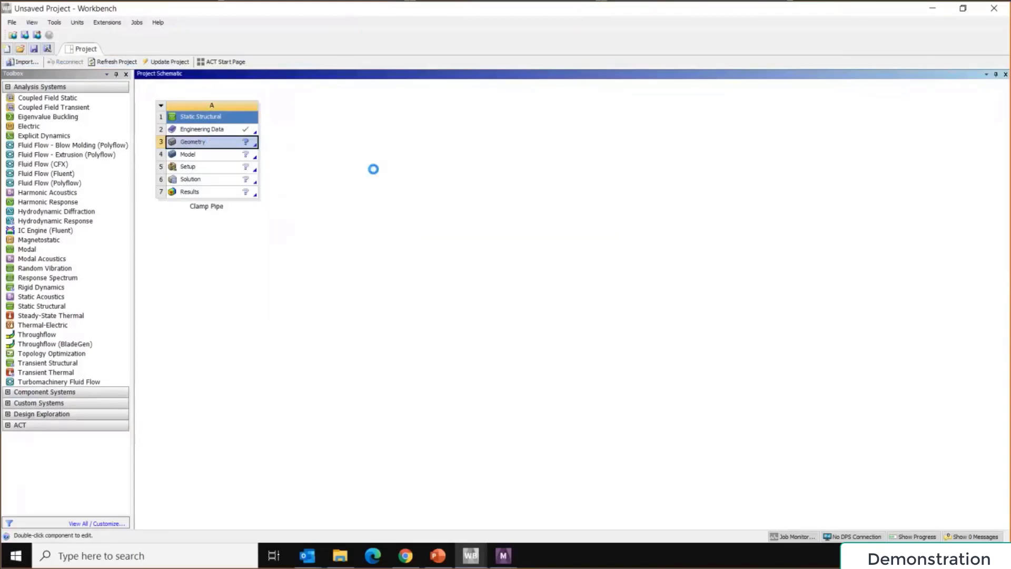
pyautogui.click(53, 167)
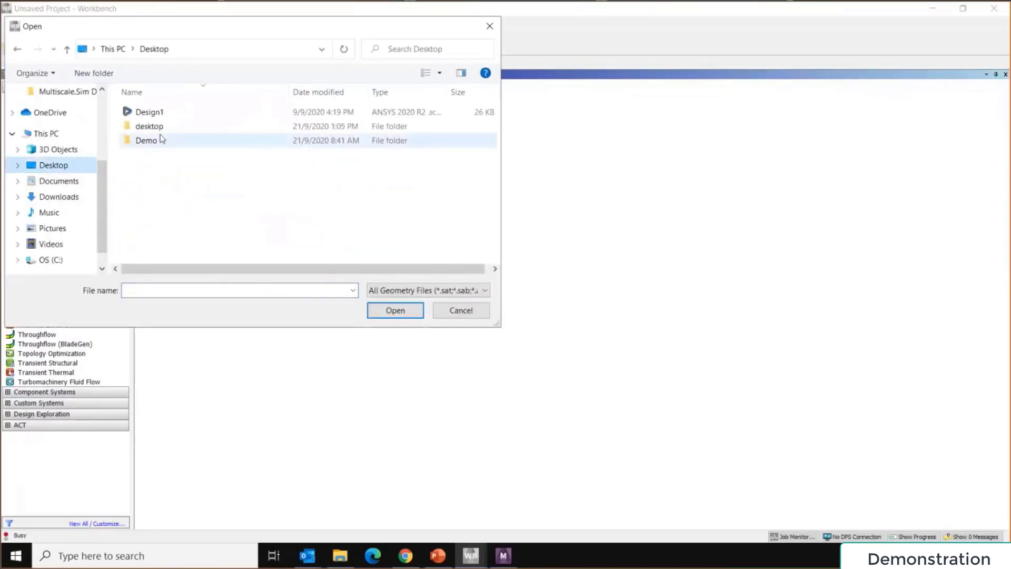
pyautogui.click(163, 142)
pyautogui.doubleClick(164, 143)
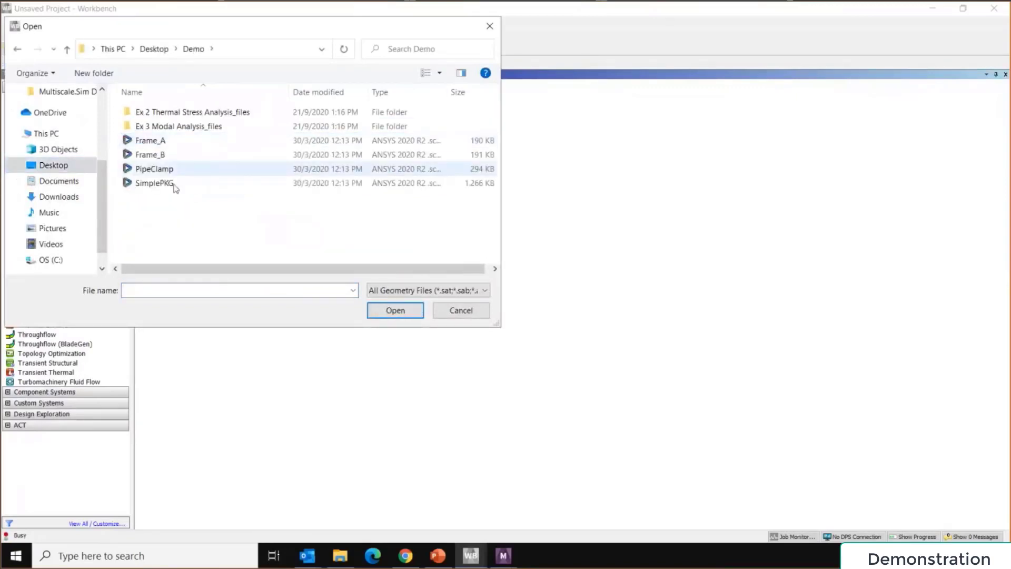
pyautogui.click(158, 170)
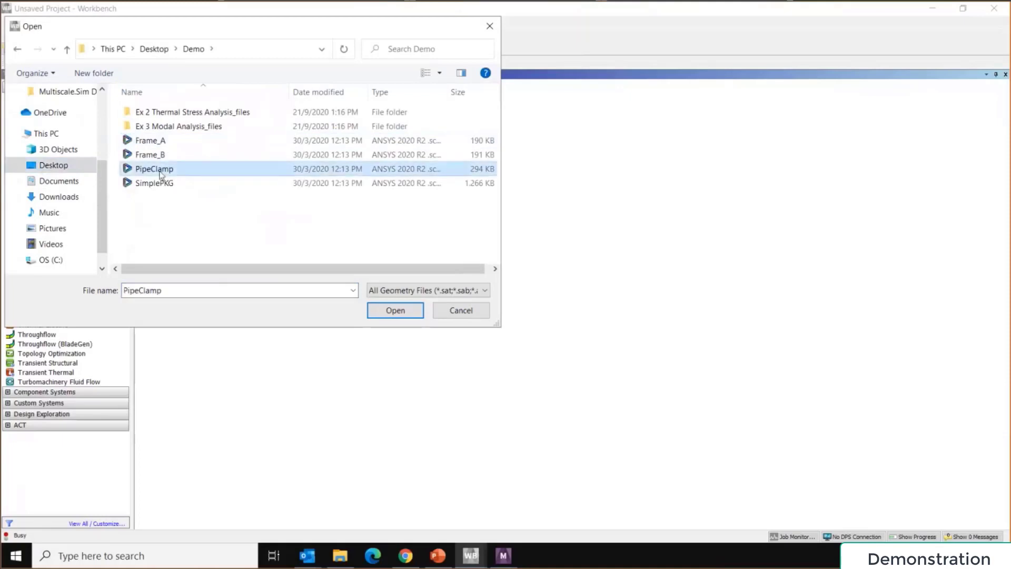
pyautogui.click(405, 309)
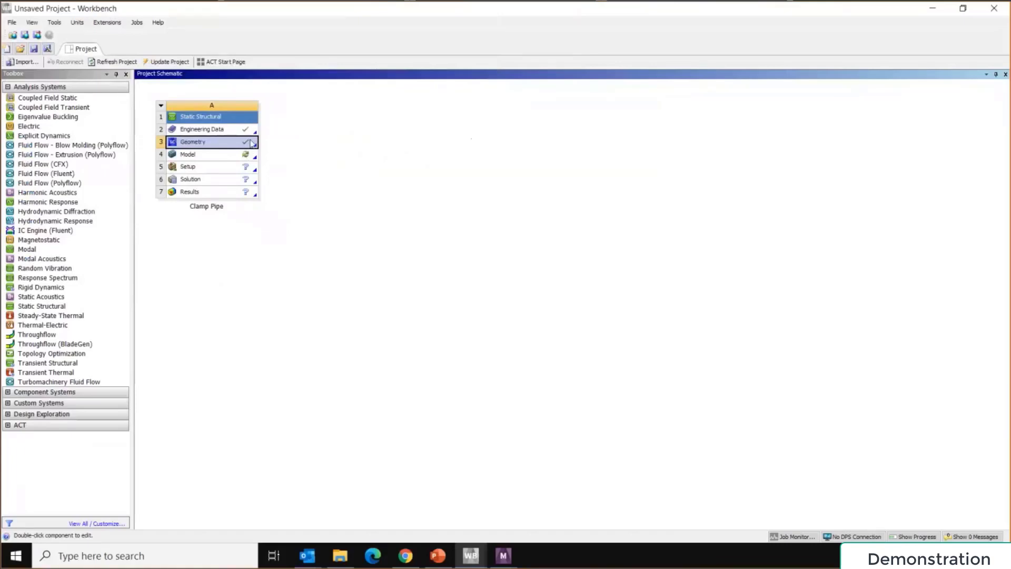
pyautogui.click(353, 212)
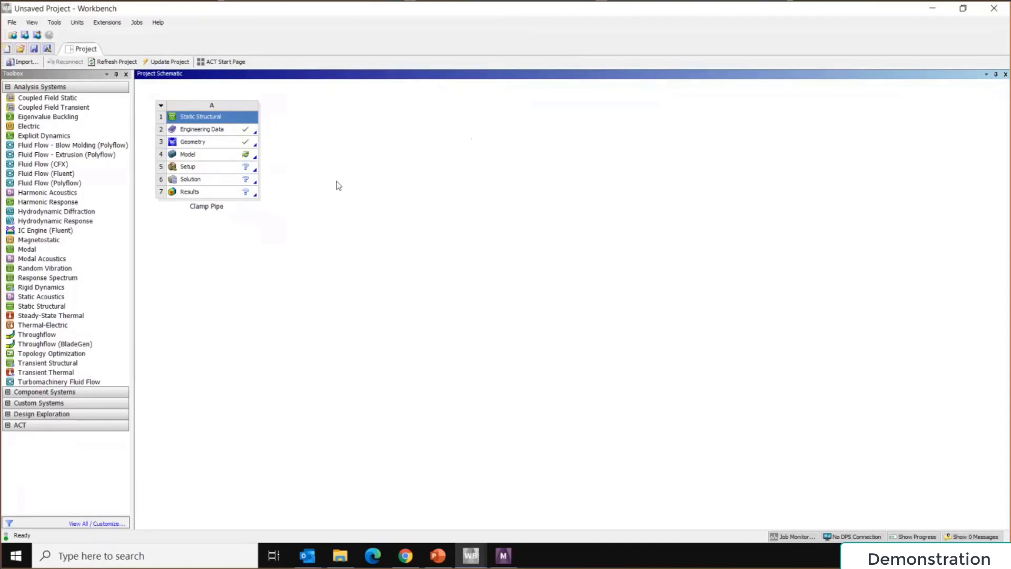
# Open the Clamp Pipe system's model in Mechanical and view the assembly from an angle onto the open pipe end
pyautogui.doubleClick(211, 158)
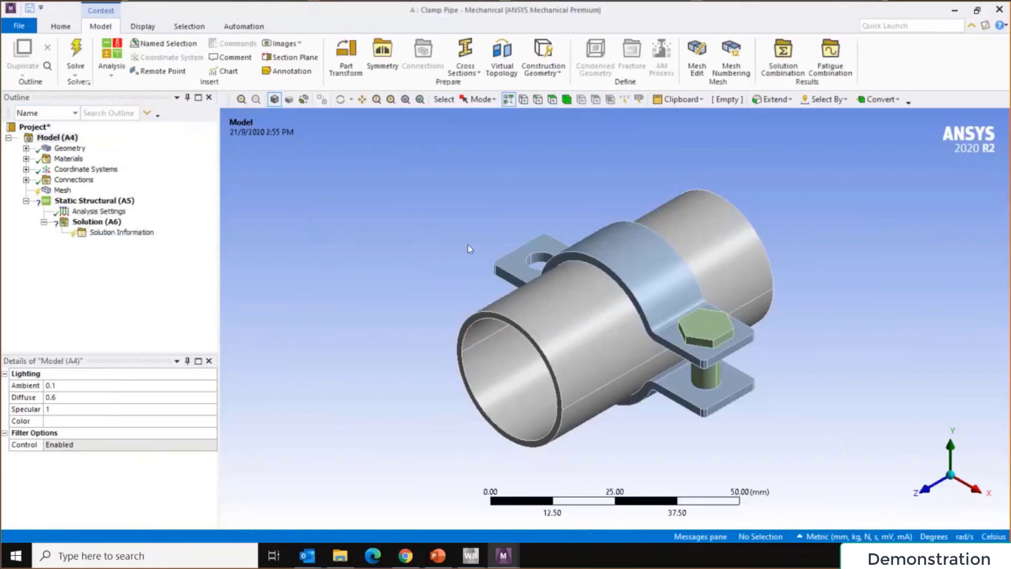
pyautogui.scroll(-2, 471, 273)
pyautogui.keyDown('ctrl'); pyautogui.moveTo(472, 277); pyautogui.dragTo(437, 320, button='middle'); pyautogui.keyUp('ctrl')
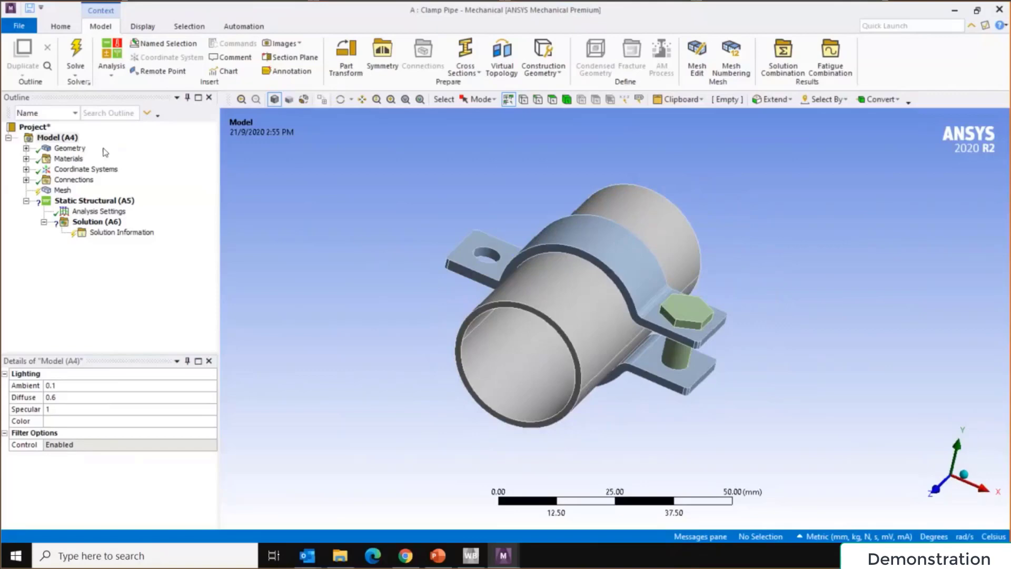
# Expand the geometry and highlight the pipe, clamp and bolt bodies one after another to identify them
pyautogui.click(26, 149)
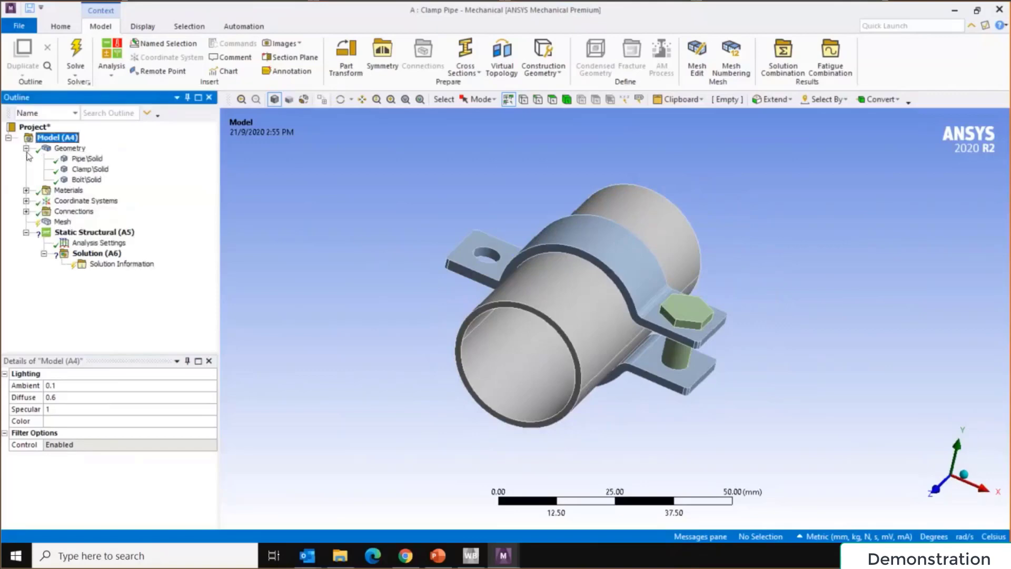
pyautogui.click(96, 160)
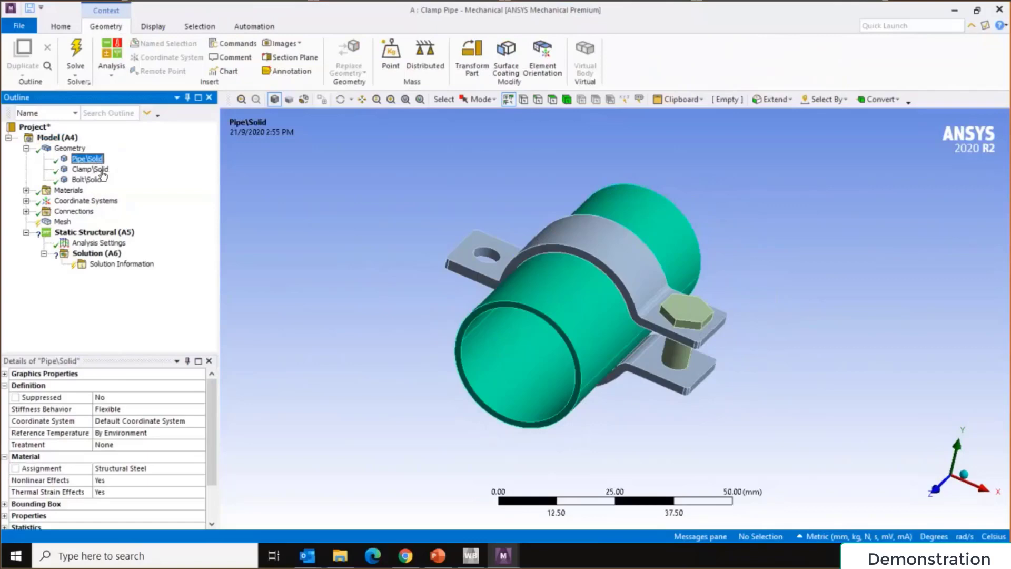
pyautogui.click(98, 169)
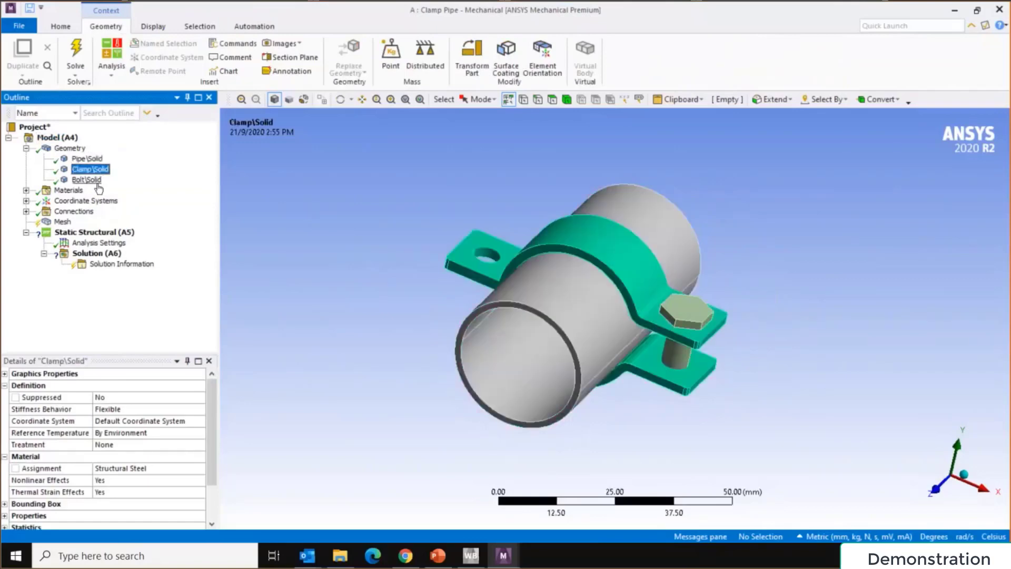
pyautogui.click(95, 180)
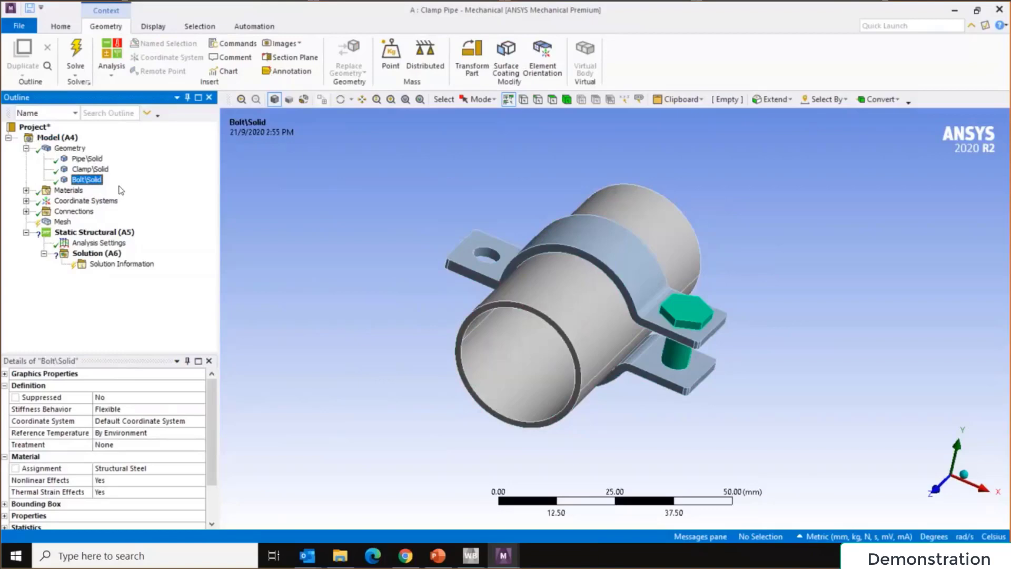
# Assign Structural Steel to the pipe, clamp and bolt bodies together and show the available engineering data materials again
pyautogui.click(87, 159)
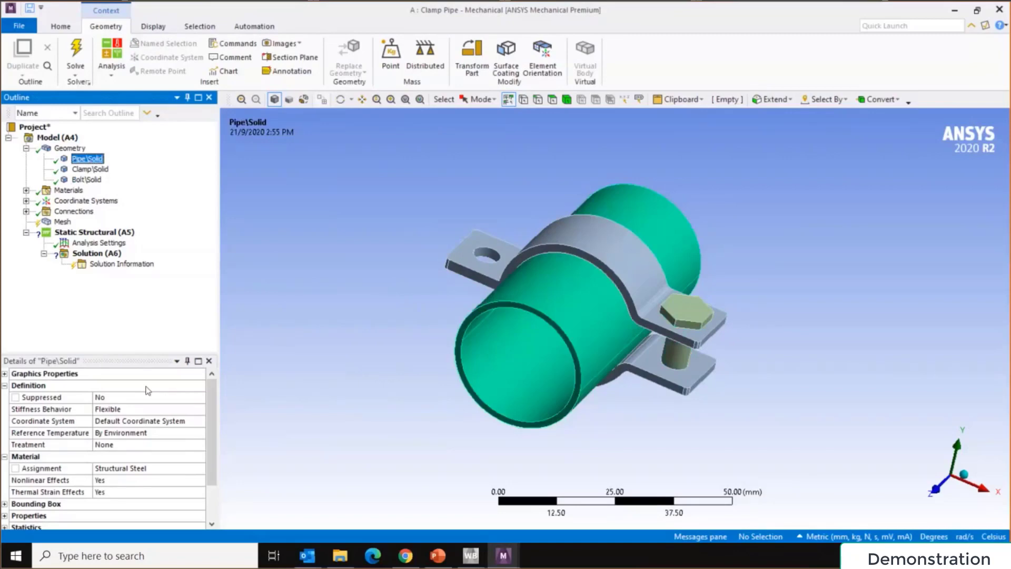
pyautogui.keyDown('shift'); pyautogui.click(95, 181); pyautogui.keyUp('shift')
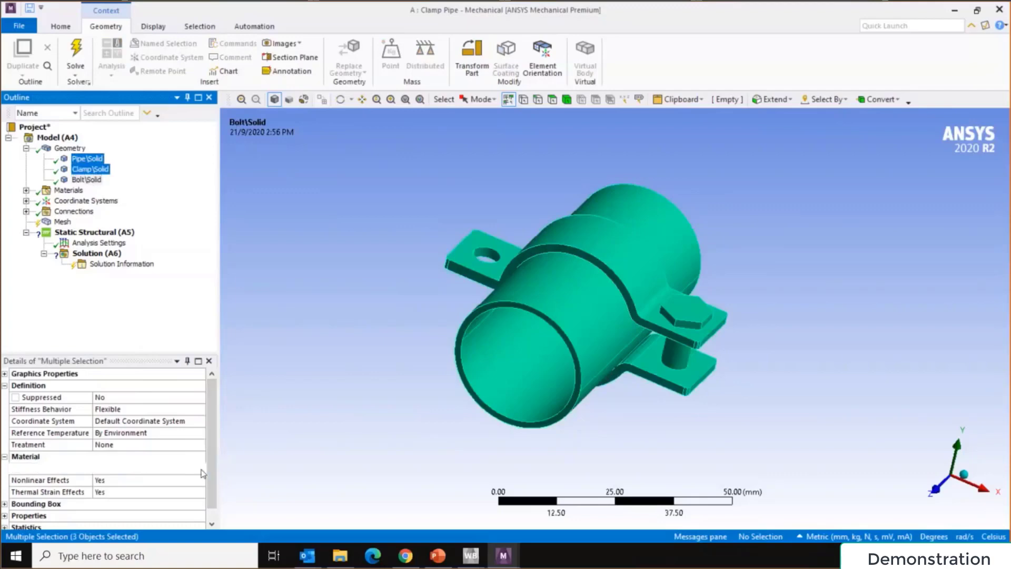
pyautogui.click(147, 468)
pyautogui.click(200, 468)
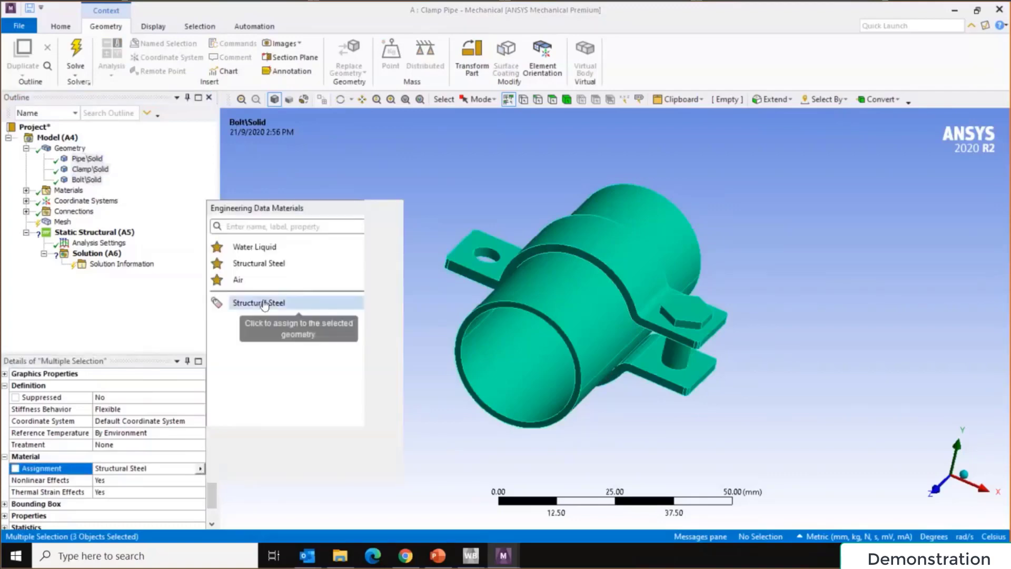
pyautogui.click(264, 304)
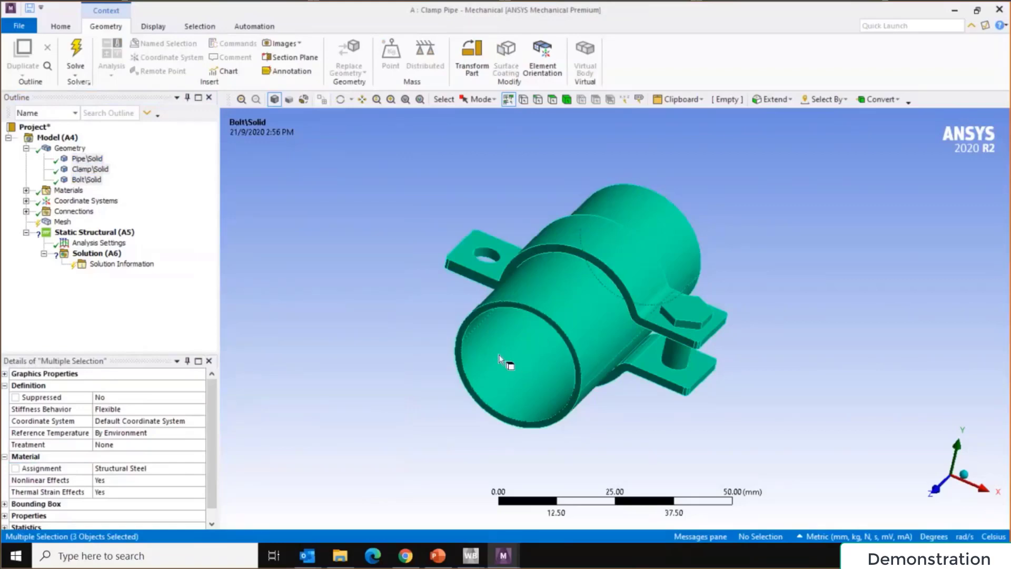
pyautogui.moveTo(458, 362); pyautogui.dragTo(421, 364, button='middle')
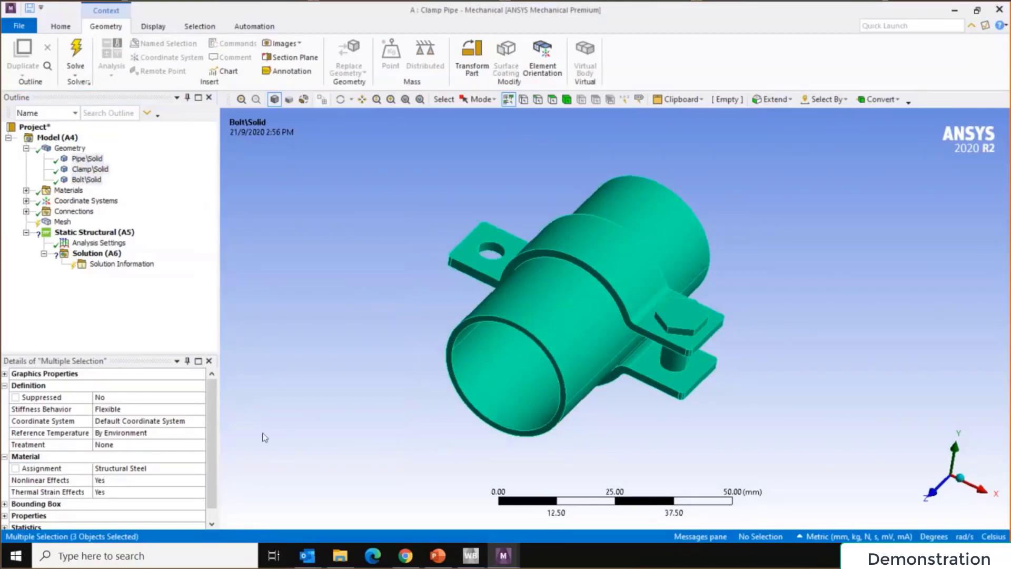
pyautogui.click(202, 470)
pyautogui.click(202, 469)
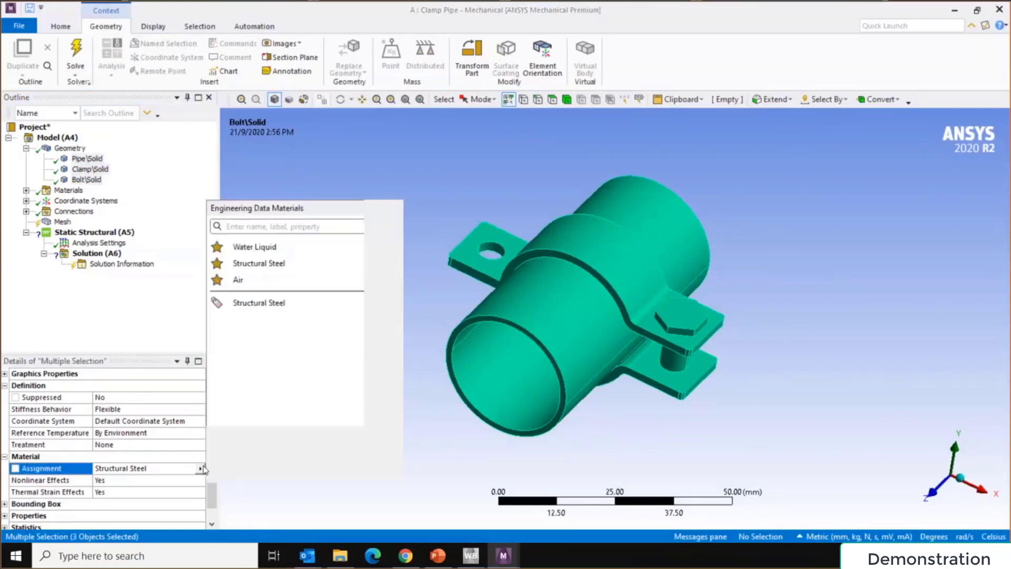
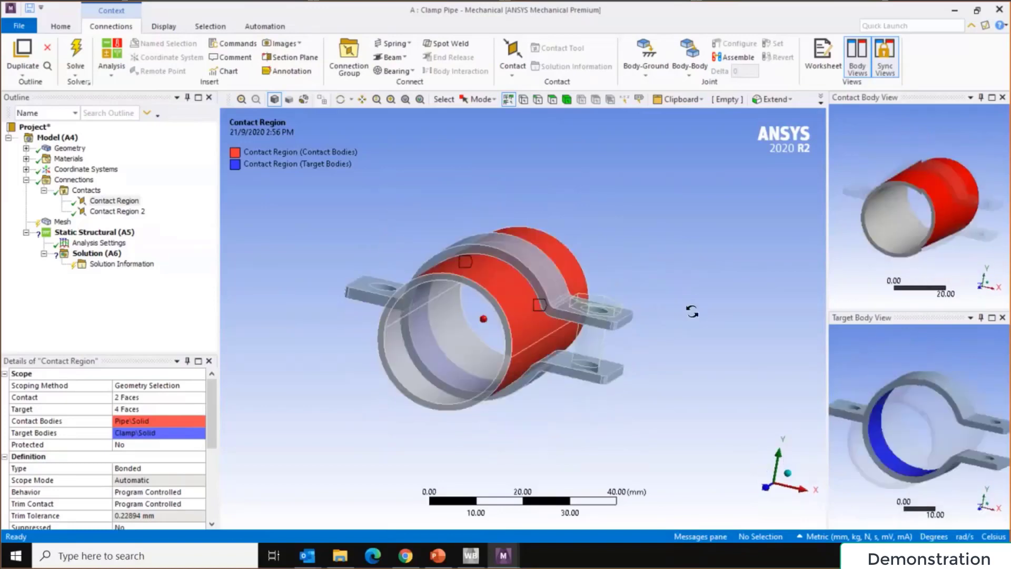
# Examine the clamp and bolt faces paired in Contact Region 2 from several angles and collapse the Contacts group
pyautogui.click(116, 211)
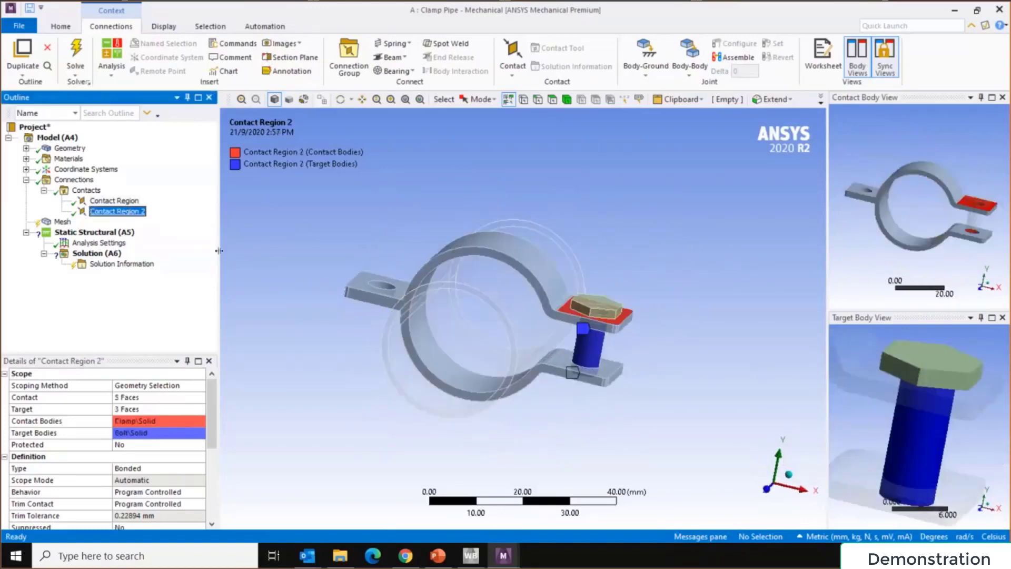
pyautogui.moveTo(447, 348); pyautogui.dragTo(515, 354, button='middle')
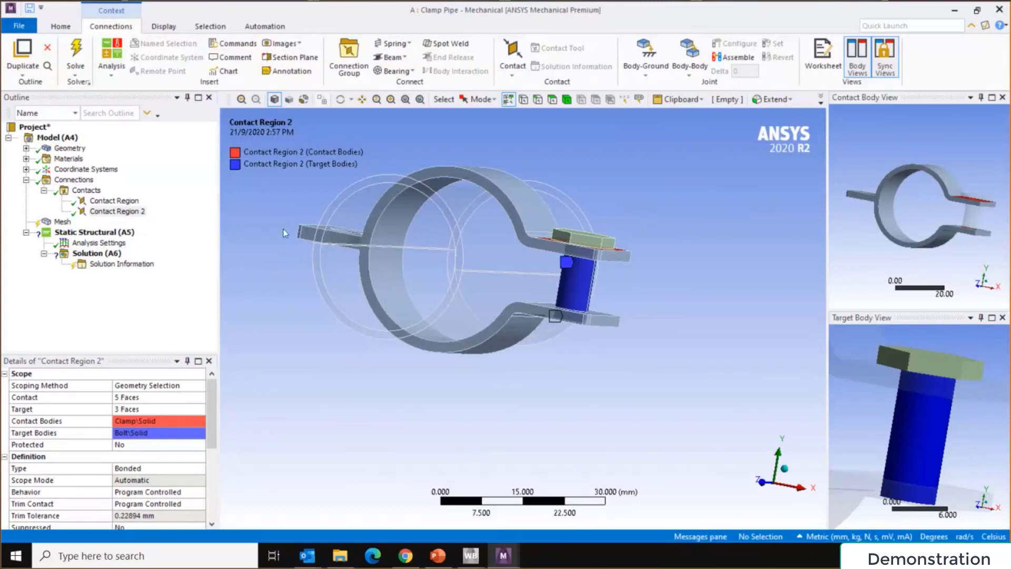
pyautogui.moveTo(285, 233); pyautogui.dragTo(536, 276, button='middle')
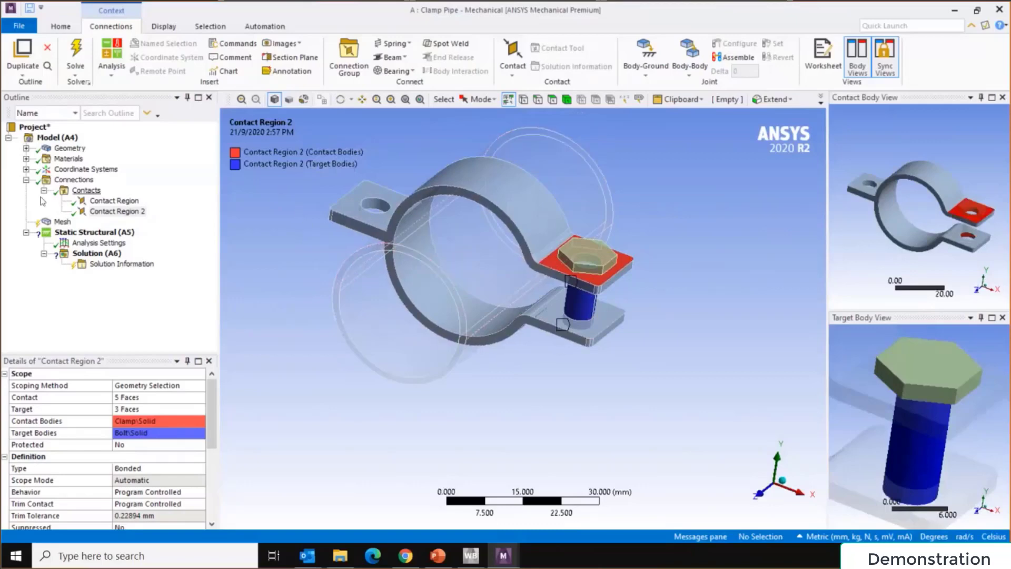
pyautogui.doubleClick(86, 190)
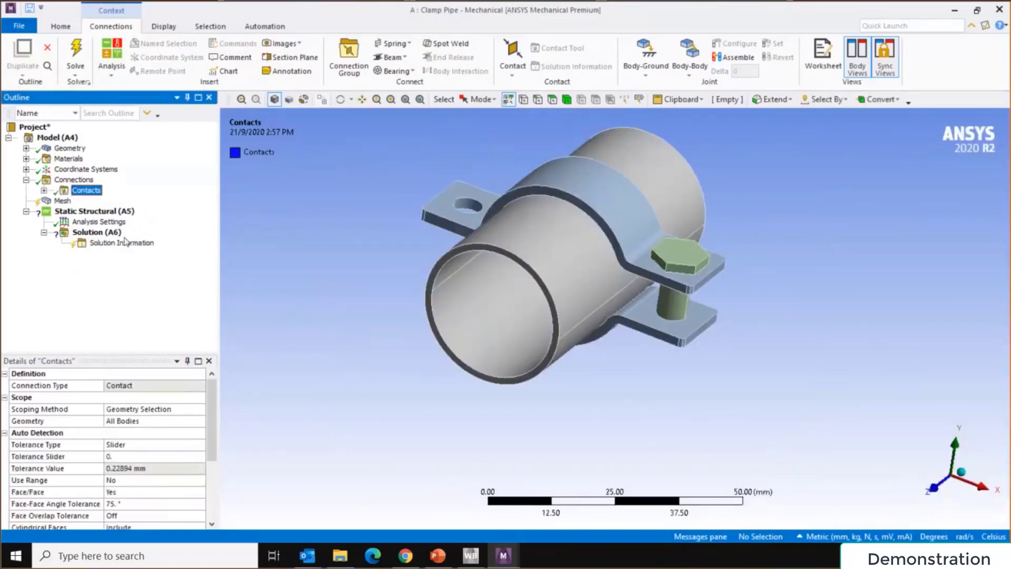
# Generate the mesh of the whole assembly with the default settings and inspect it around the open pipe end
pyautogui.rightClick(64, 202)
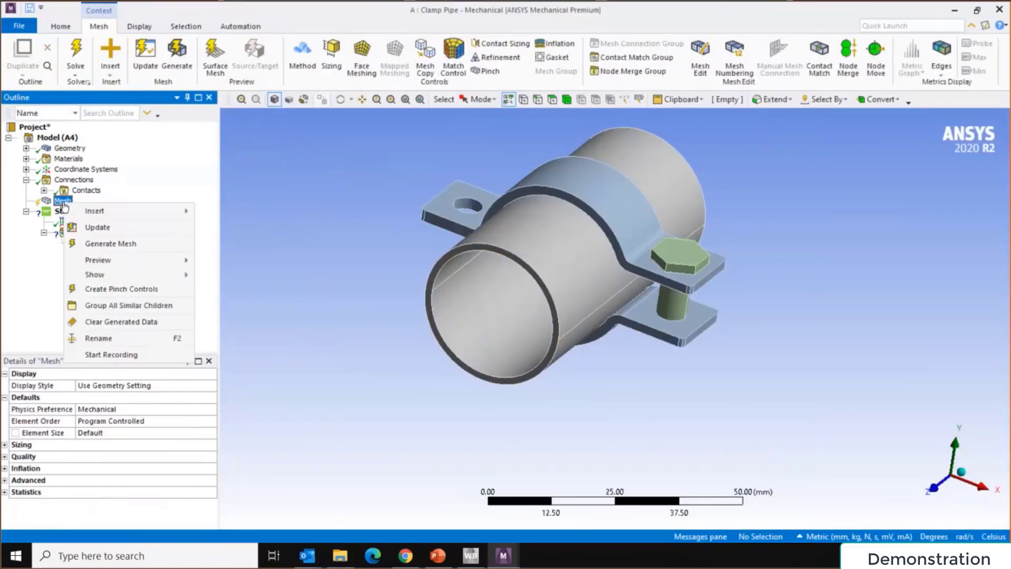
pyautogui.click(123, 252)
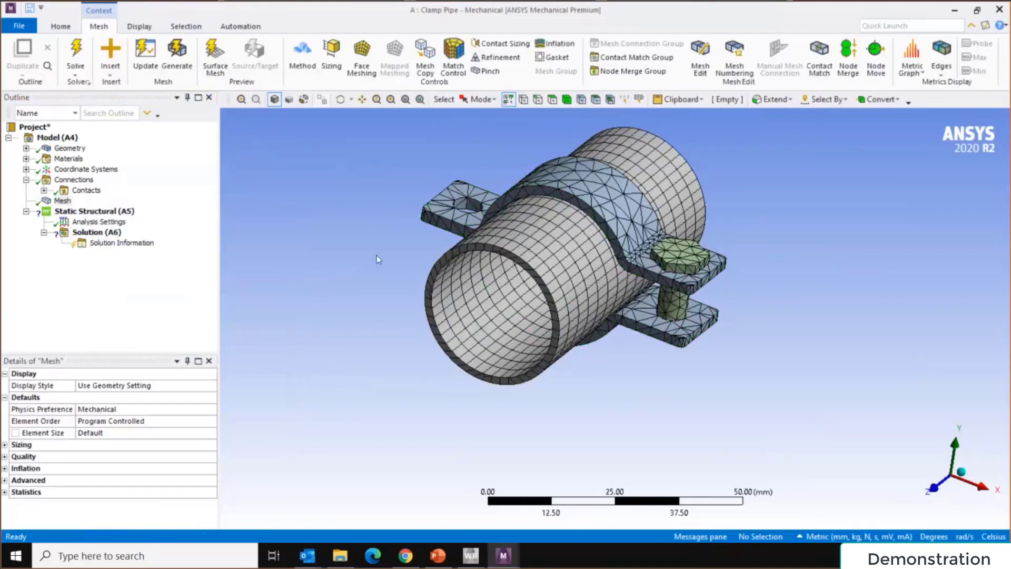
pyautogui.scroll(2, 482, 262)
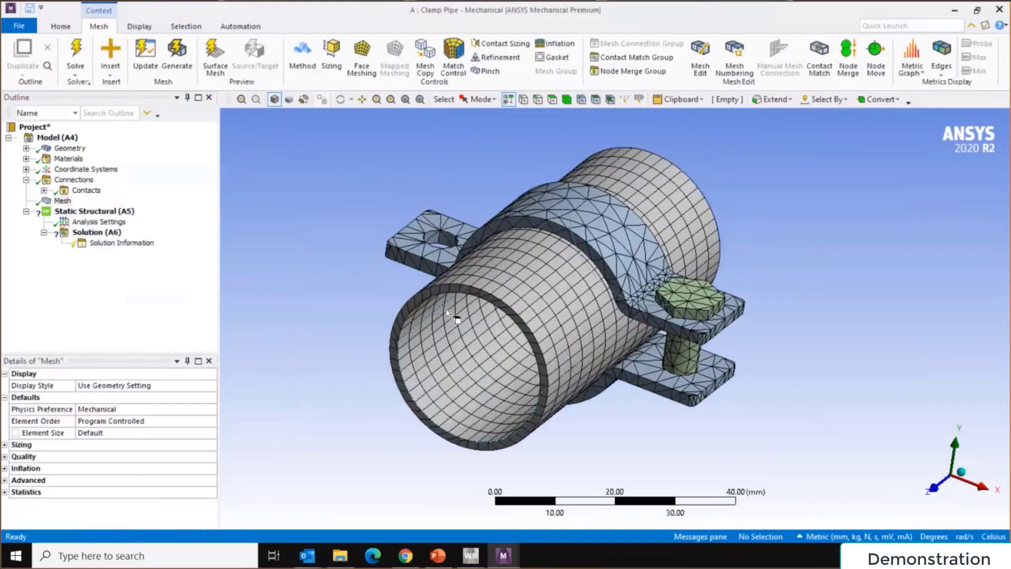
pyautogui.moveTo(447, 313); pyautogui.dragTo(367, 271, button='middle')
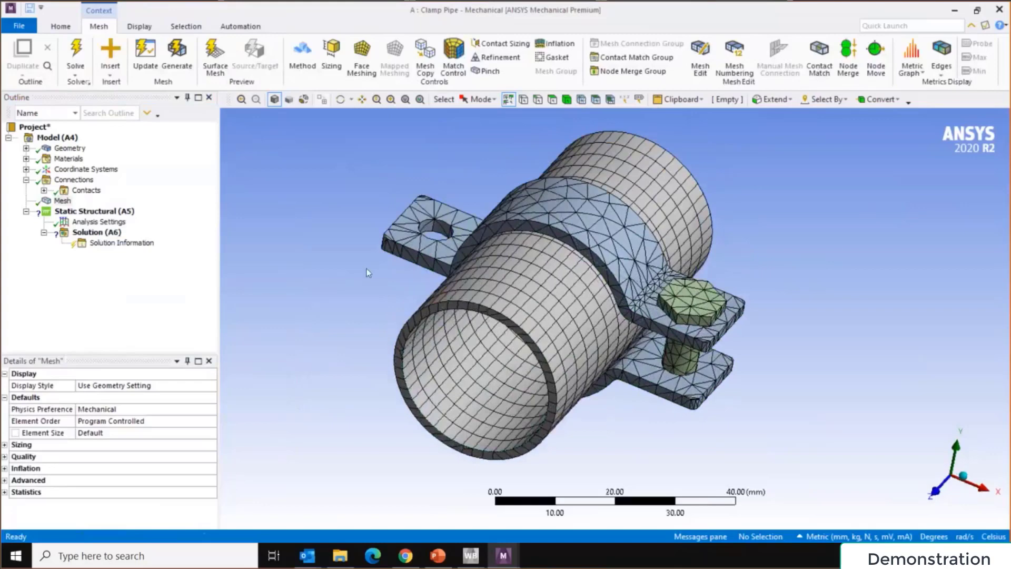
# Insert a mesh sizing control and scope it to the clamp body
pyautogui.rightClick(64, 203)
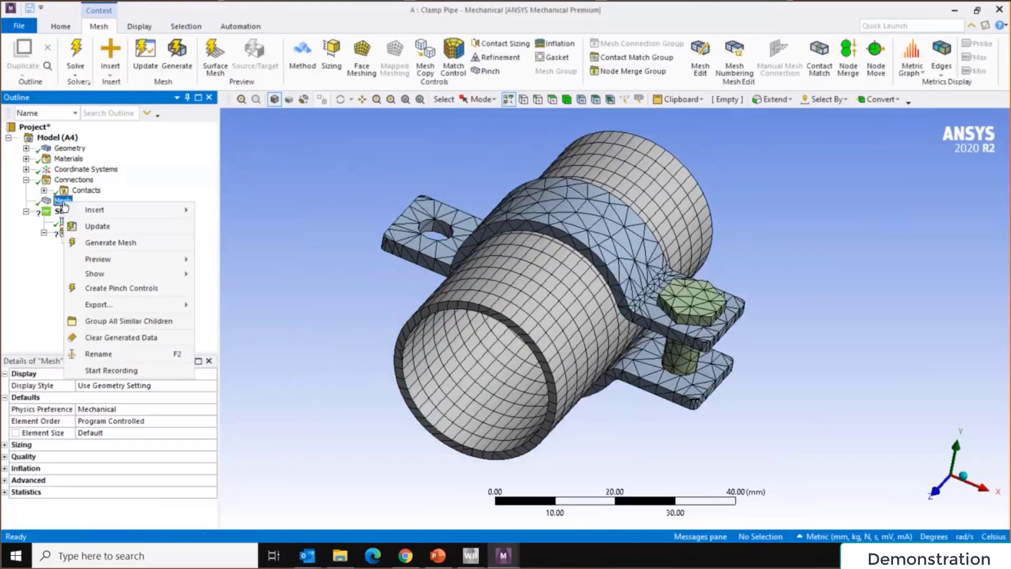
pyautogui.moveTo(95, 210)
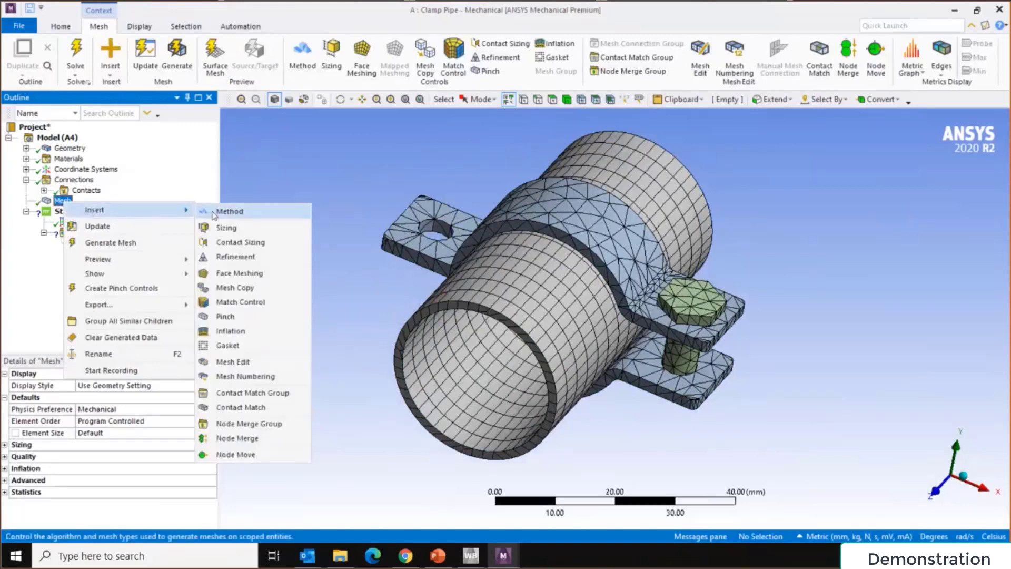
pyautogui.rightClick(157, 199)
pyautogui.rightClick(65, 201)
pyautogui.moveTo(95, 209)
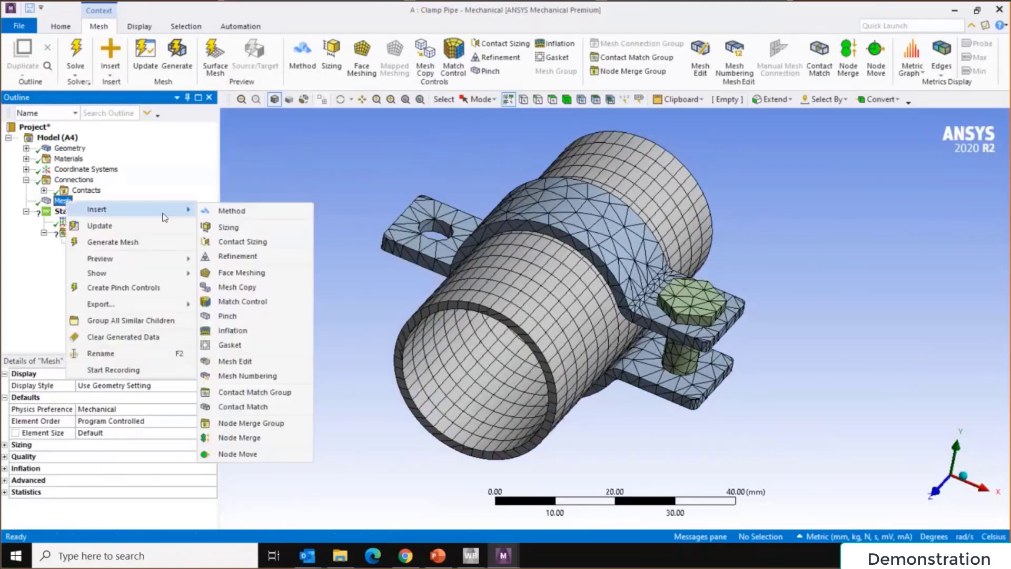
pyautogui.click(228, 228)
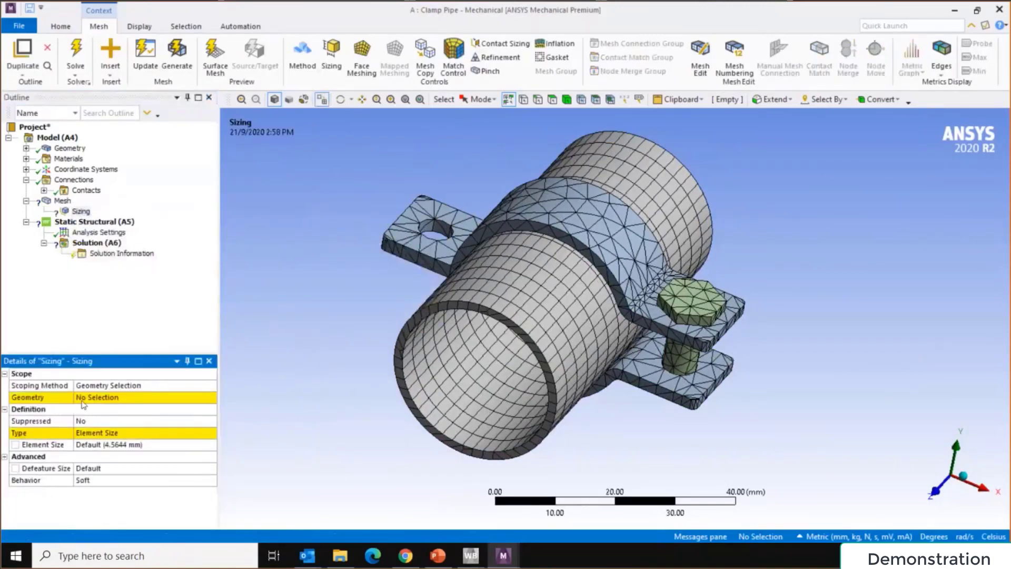
pyautogui.click(107, 396)
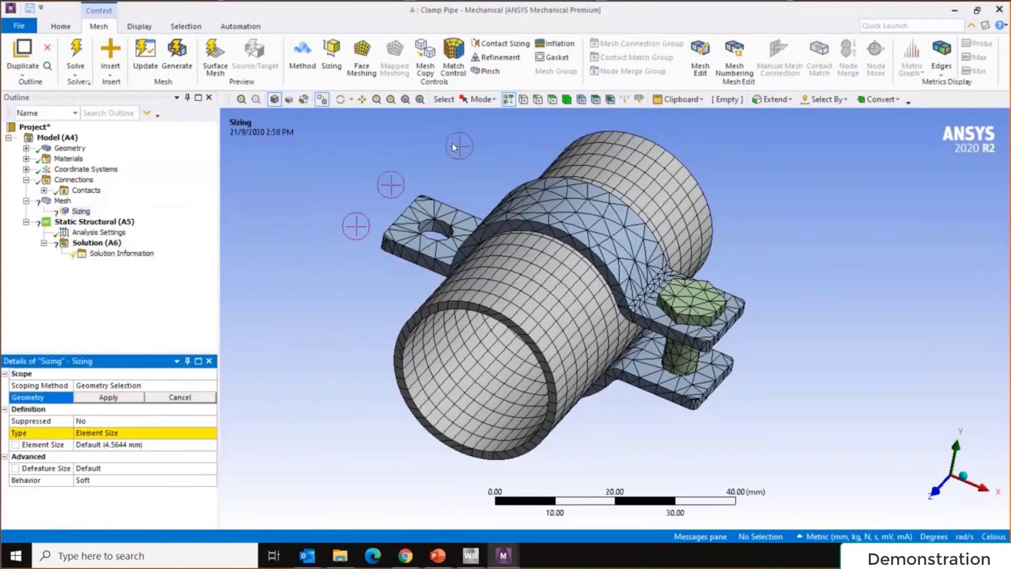
pyautogui.click(566, 99)
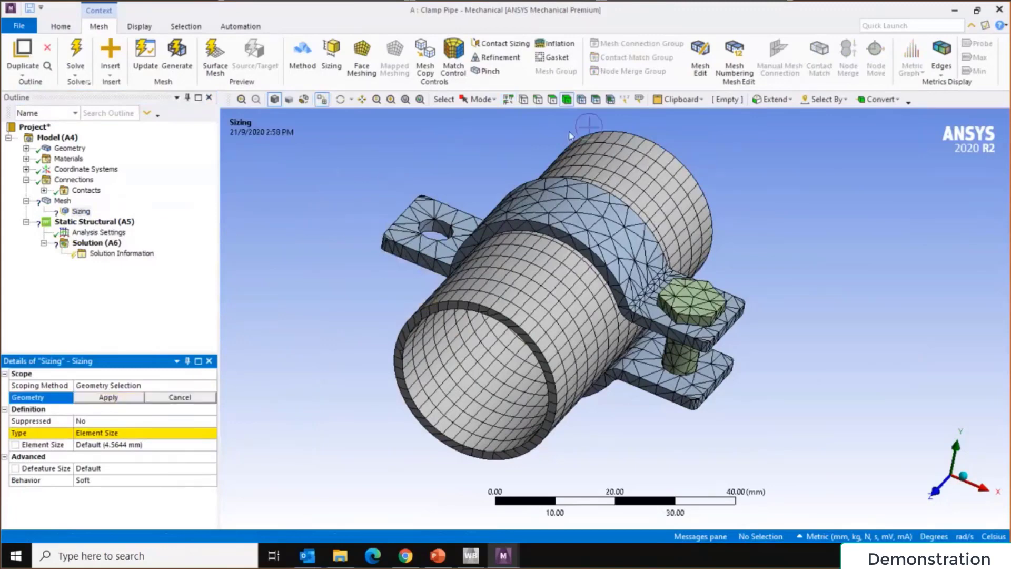
pyautogui.click(572, 210)
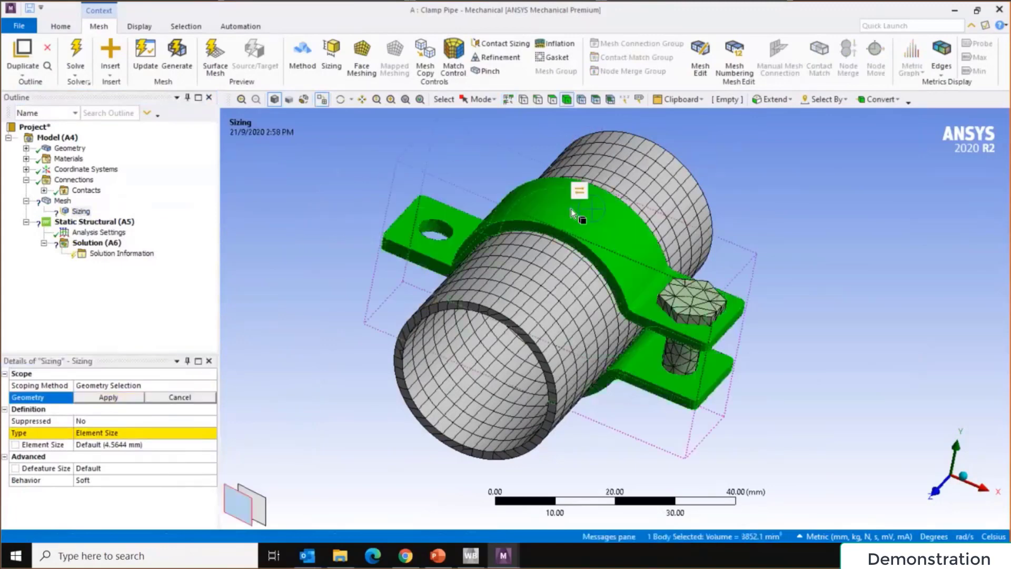
pyautogui.click(110, 397)
# Set the element size of the clamp's body sizing to 1.5 mm
pyautogui.moveTo(333, 302); pyautogui.dragTo(344, 333, button='middle')
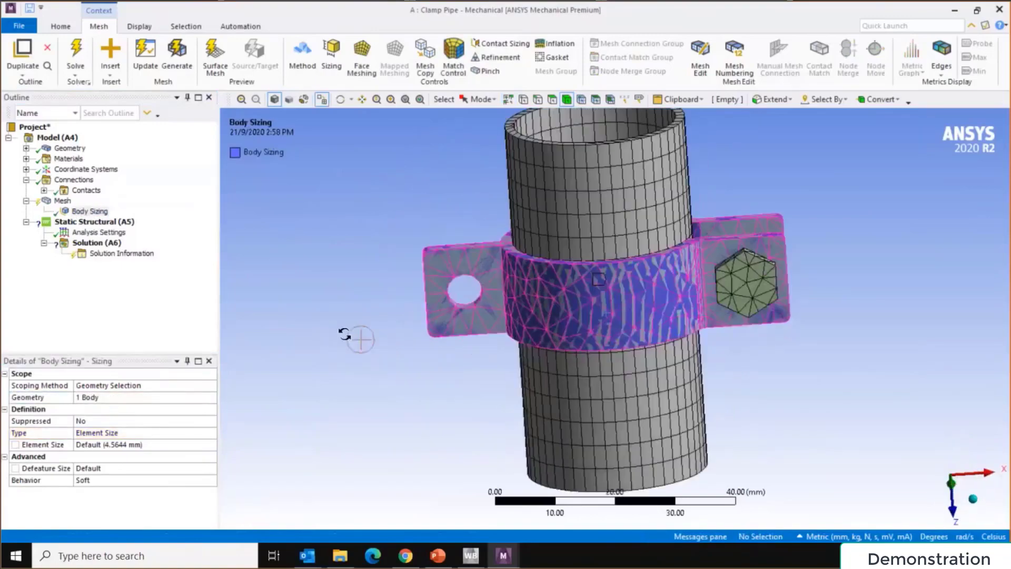
pyautogui.scroll(10, 531, 287)
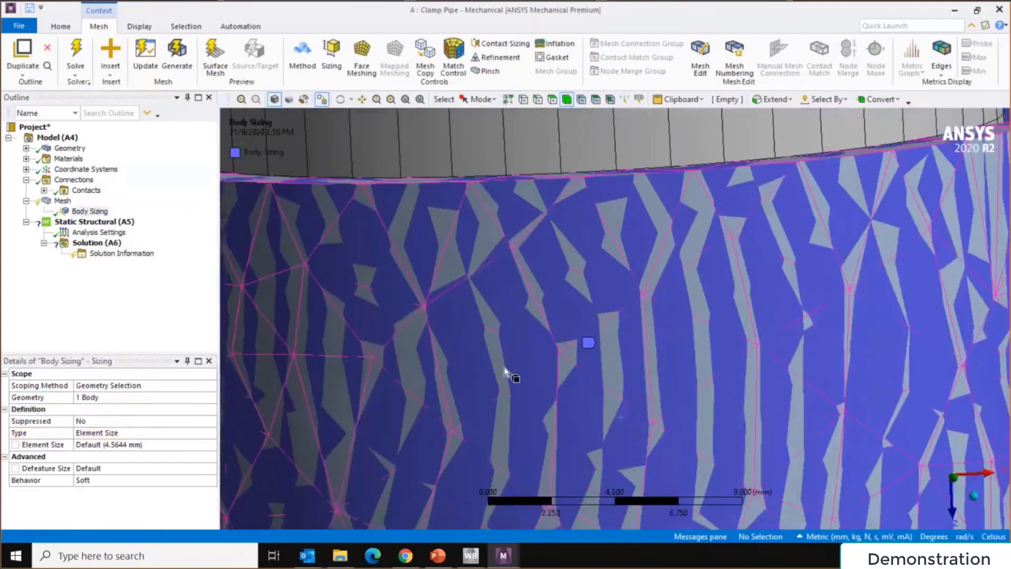
pyautogui.scroll(2, 504, 366)
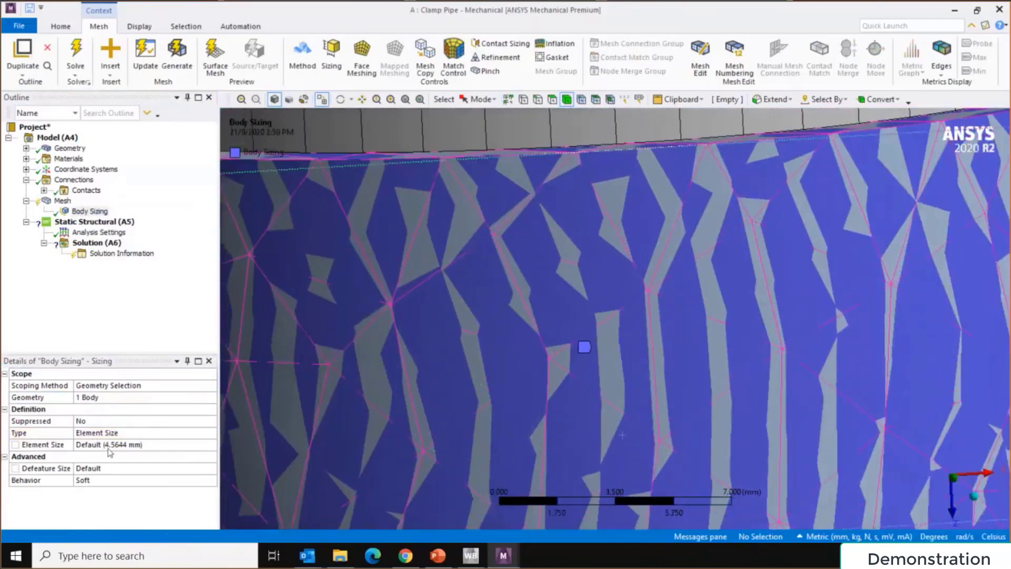
pyautogui.click(108, 446)
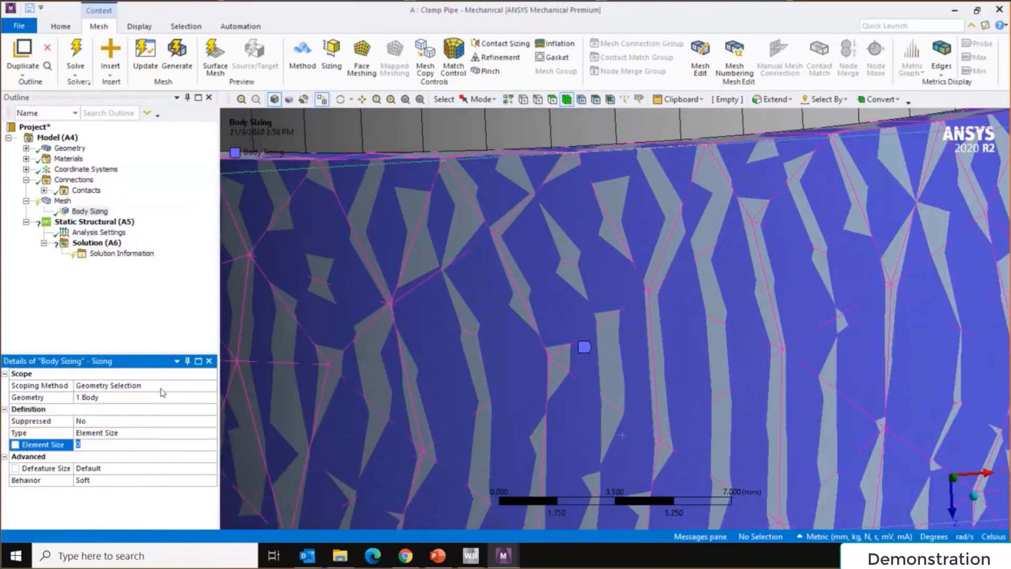
pyautogui.write('1.5')
pyautogui.press('Return')
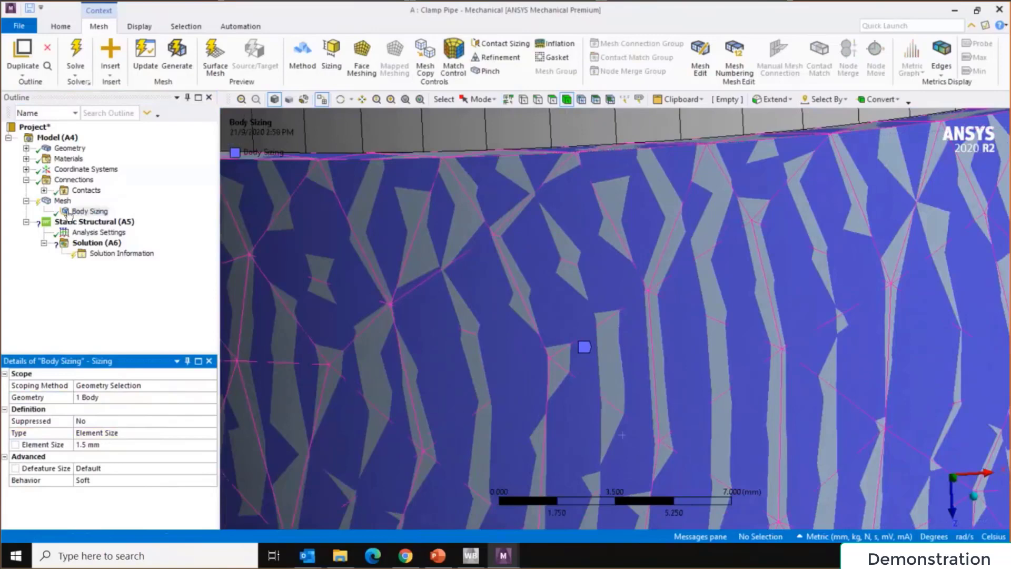
# Regenerate the mesh on the clamp body only
pyautogui.scroll(-3, 431, 350)
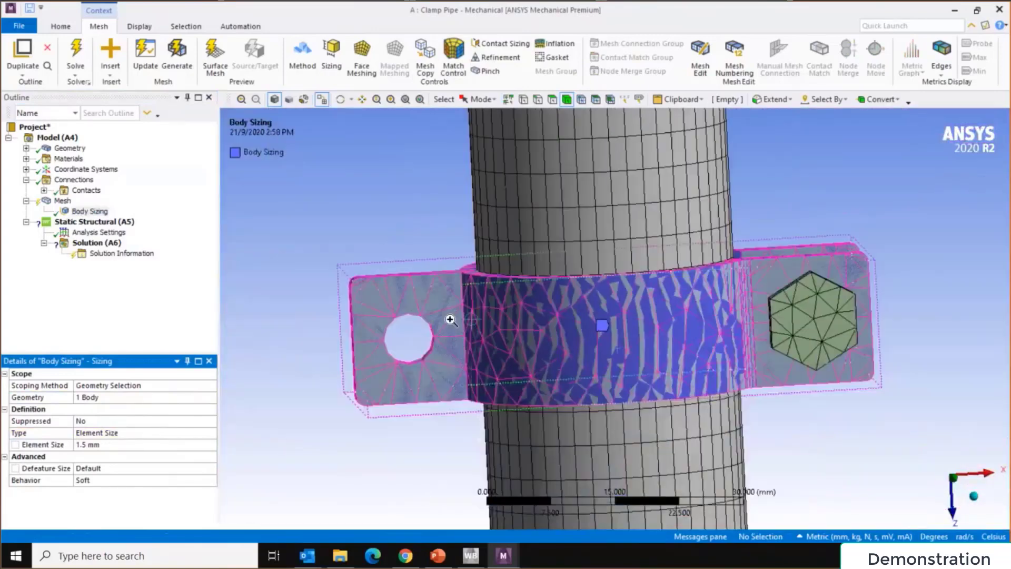
pyautogui.rightClick(450, 320)
pyautogui.click(406, 302)
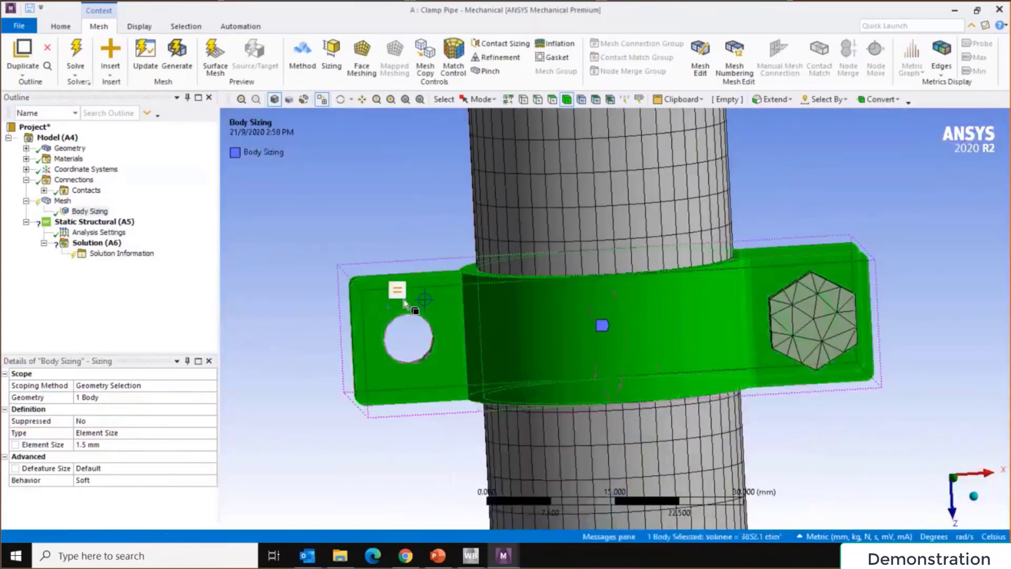
pyautogui.rightClick(444, 319)
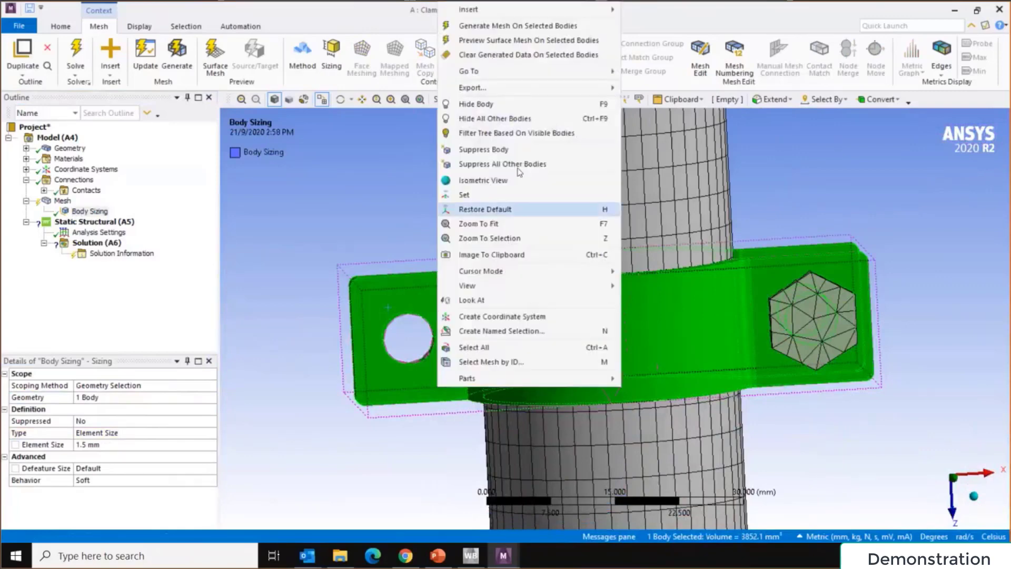
pyautogui.click(521, 29)
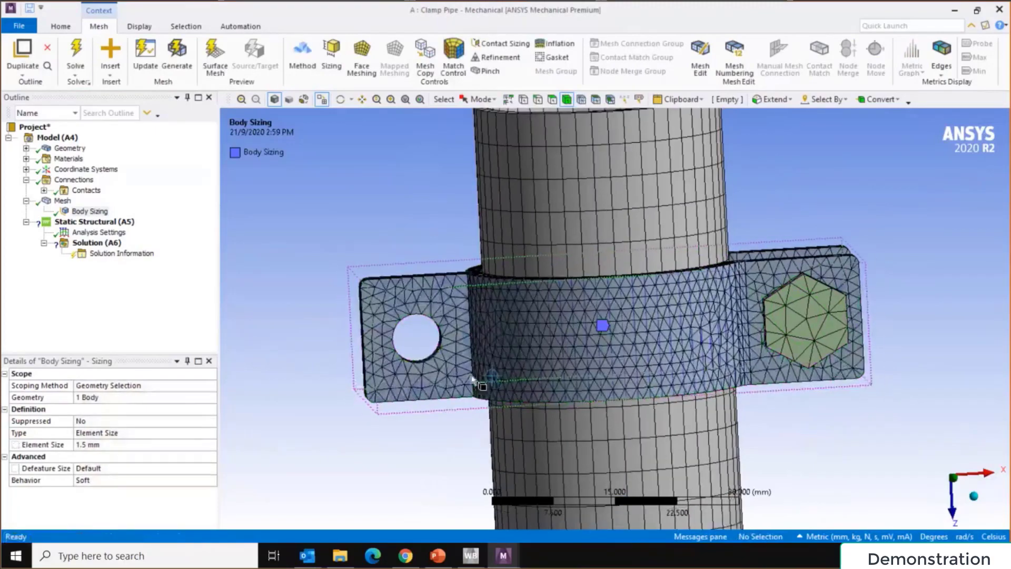
# Set the number of load steps in the static structural analysis settings to 2
pyautogui.moveTo(348, 363); pyautogui.dragTo(554, 311, button='middle')
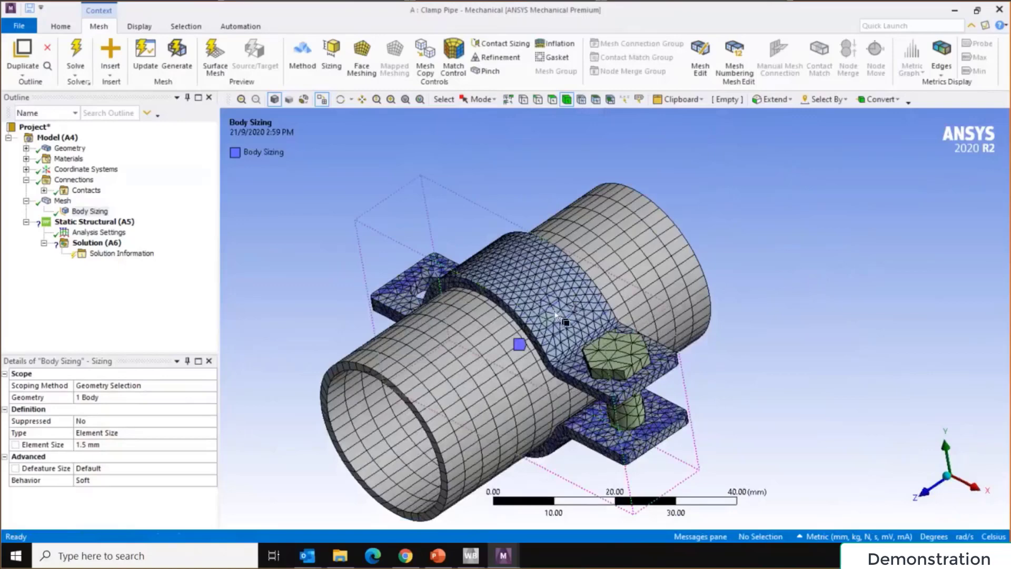
pyautogui.scroll(-4, 554, 310)
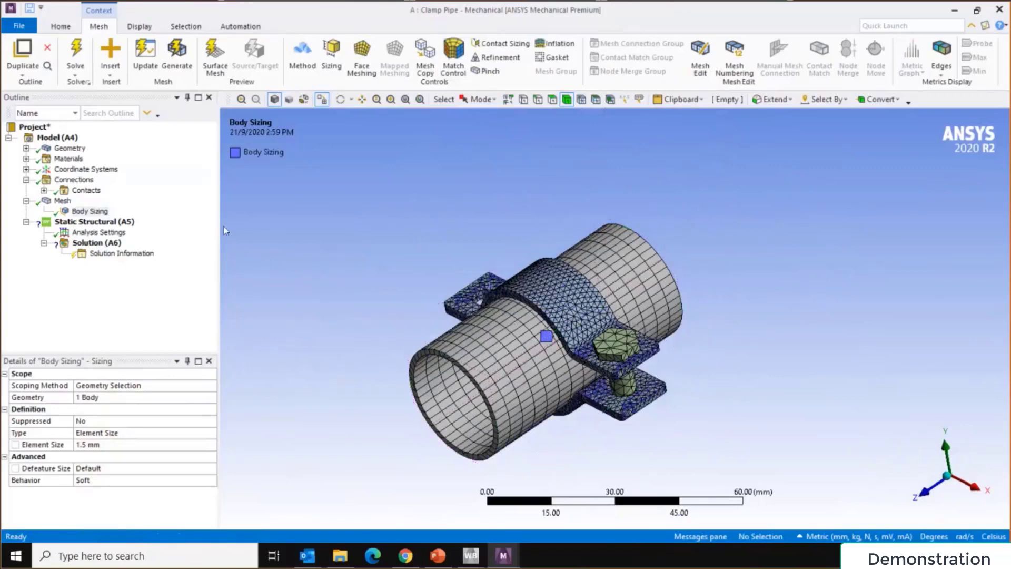
pyautogui.scroll(2, 451, 314)
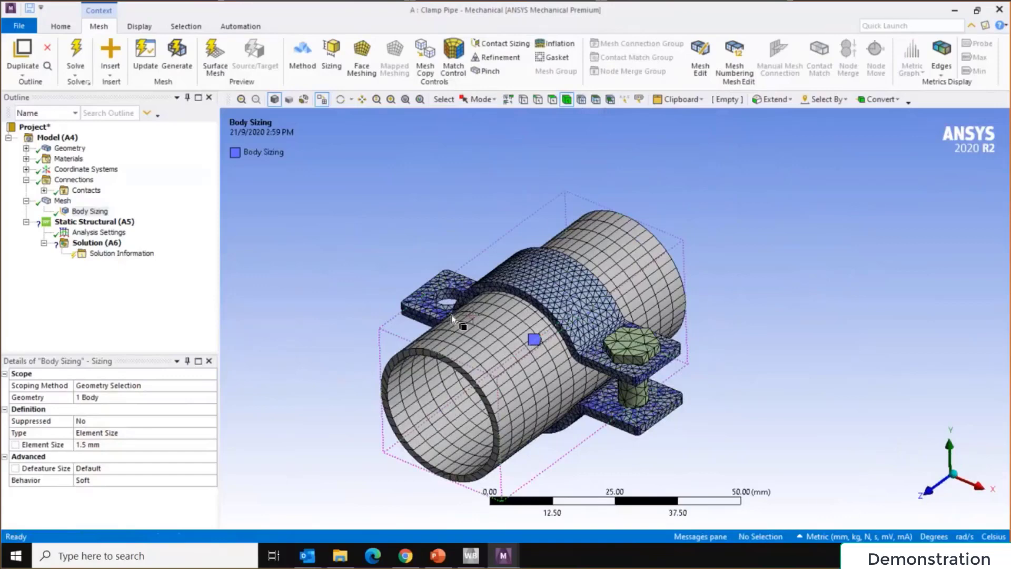
pyautogui.click(109, 223)
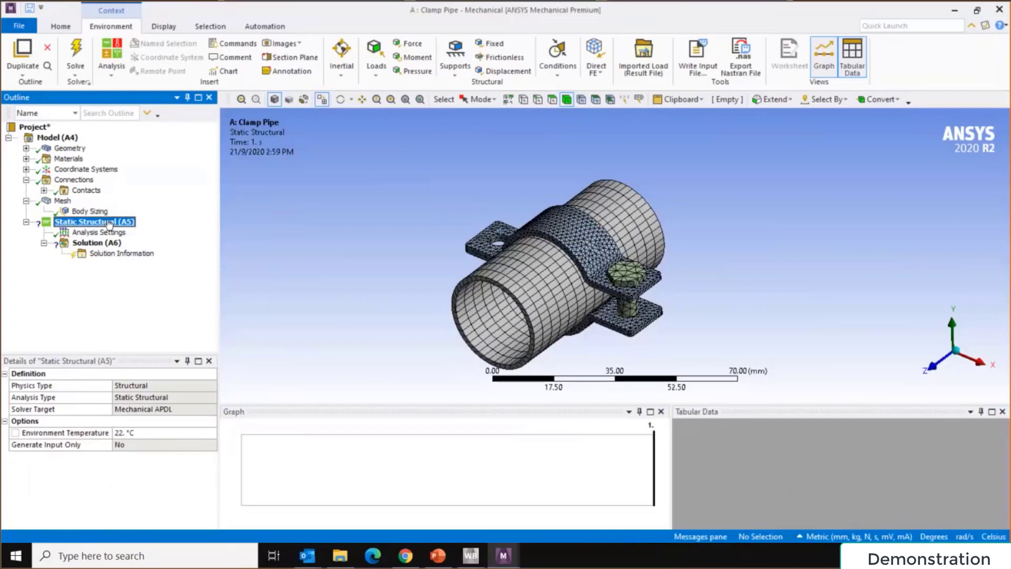
pyautogui.click(106, 232)
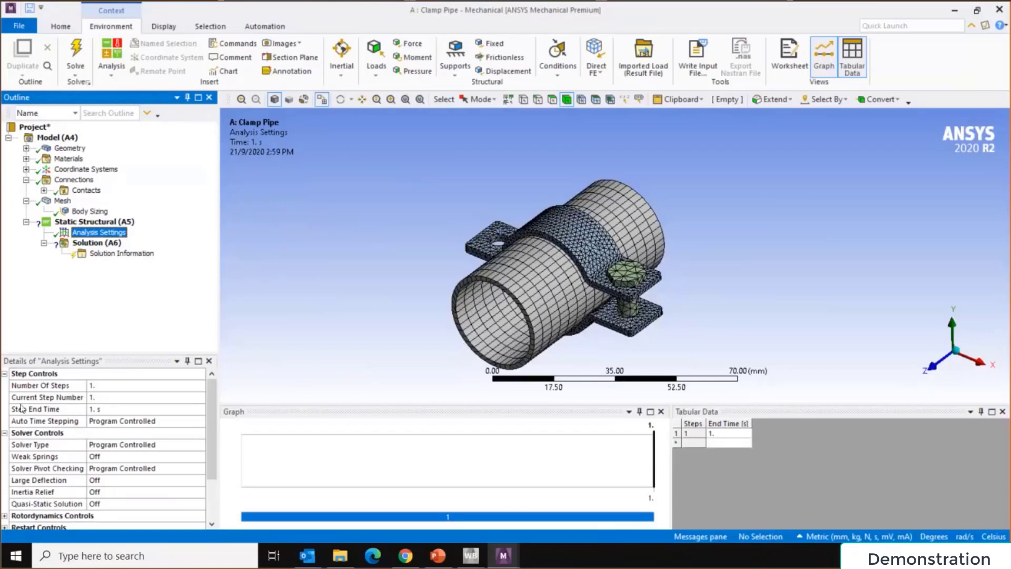
pyautogui.click(117, 387)
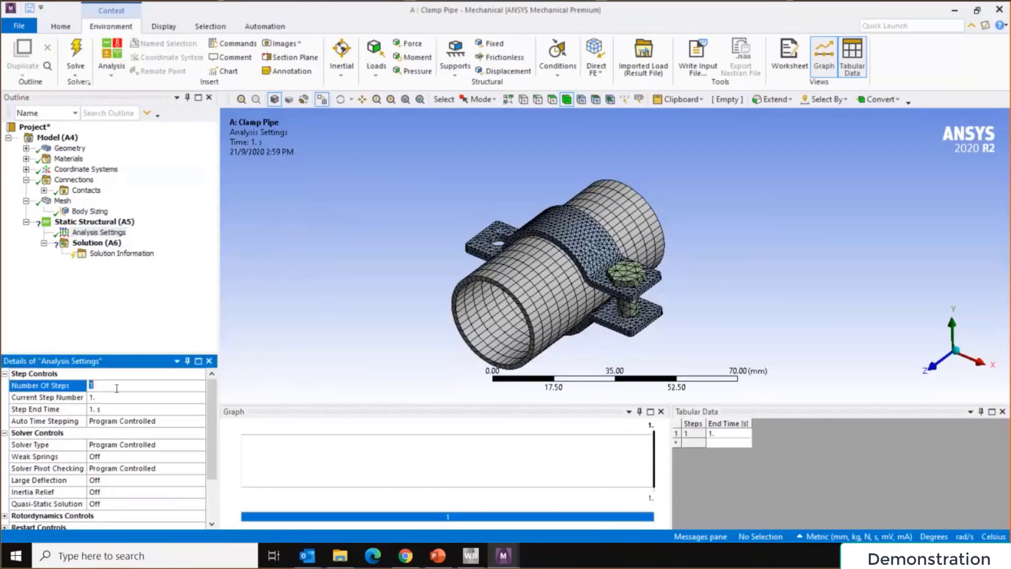
pyautogui.write('2')
pyautogui.press('Return')
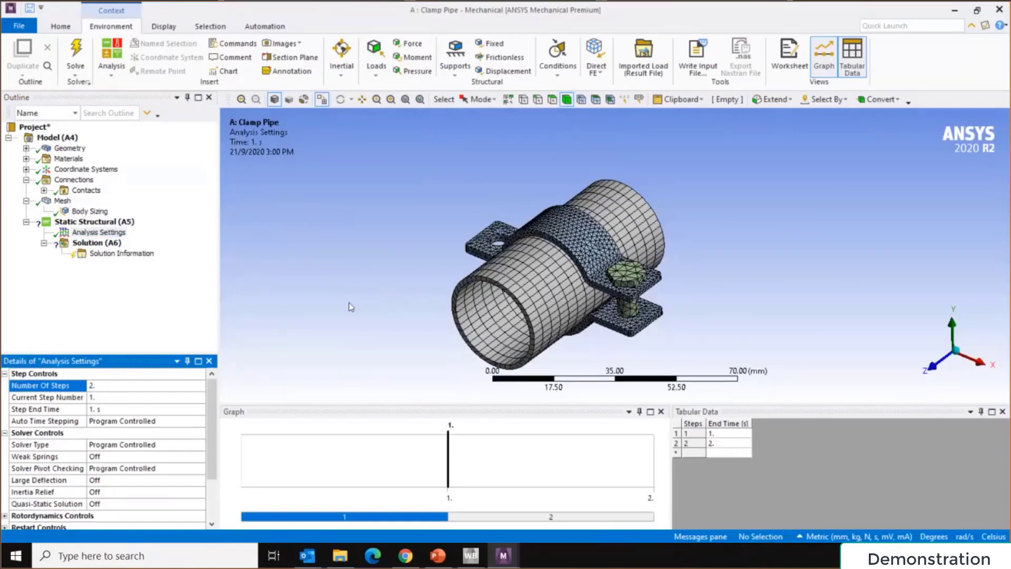
# Insert a bolt pretension load and scope it to the cylindrical shank face of the bolt between the clamp flanges
pyautogui.rightClick(100, 224)
pyautogui.moveTo(116, 230)
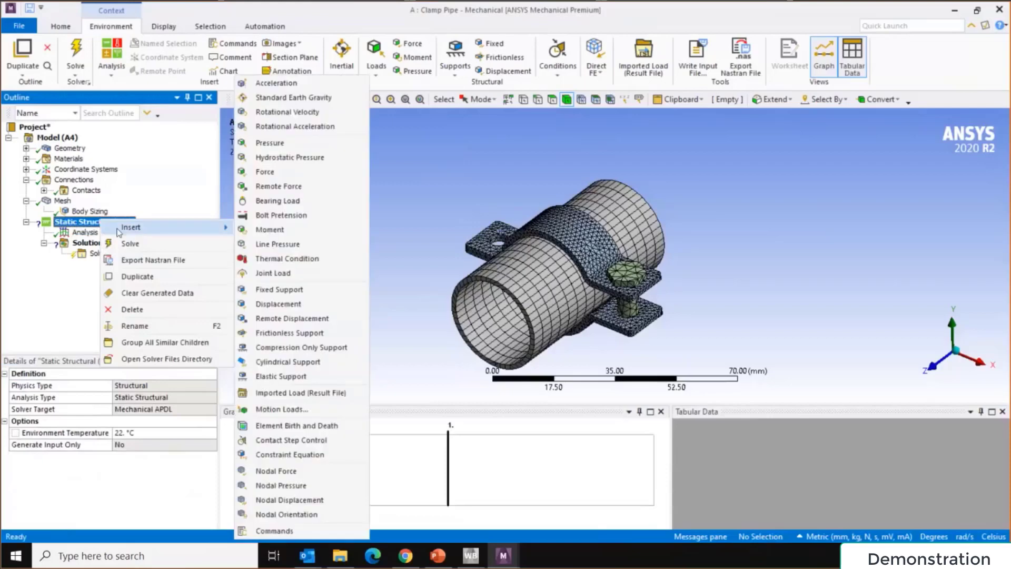
pyautogui.click(279, 219)
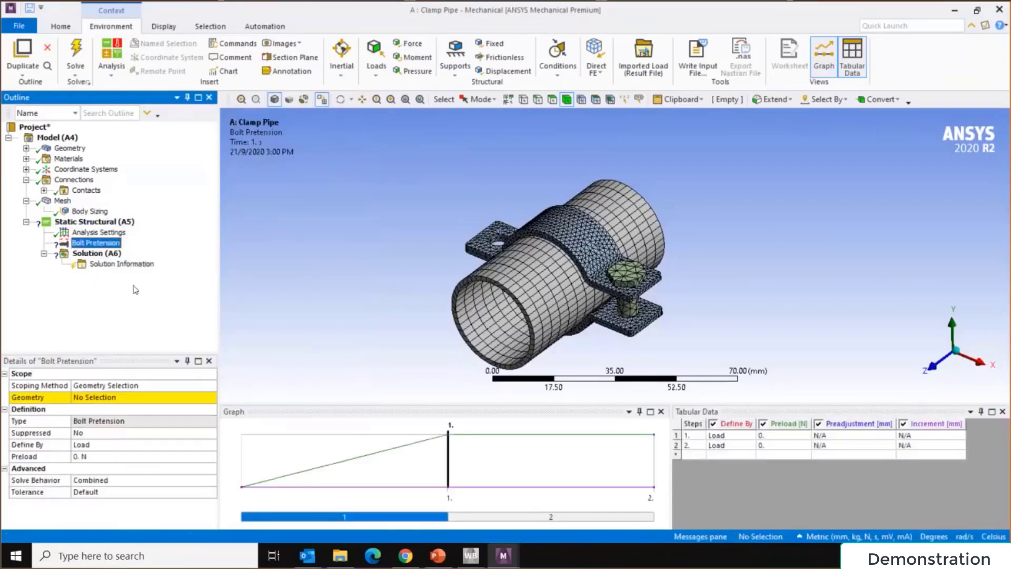
pyautogui.click(106, 397)
pyautogui.scroll(2, 589, 195)
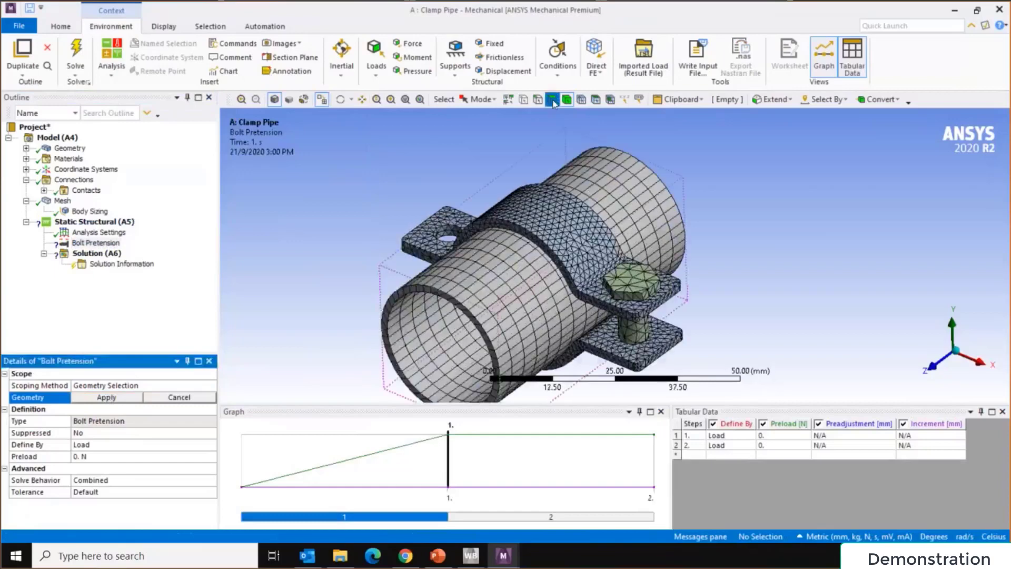
pyautogui.moveTo(589, 195); pyautogui.dragTo(625, 290, button='middle')
pyautogui.scroll(5, 625, 289)
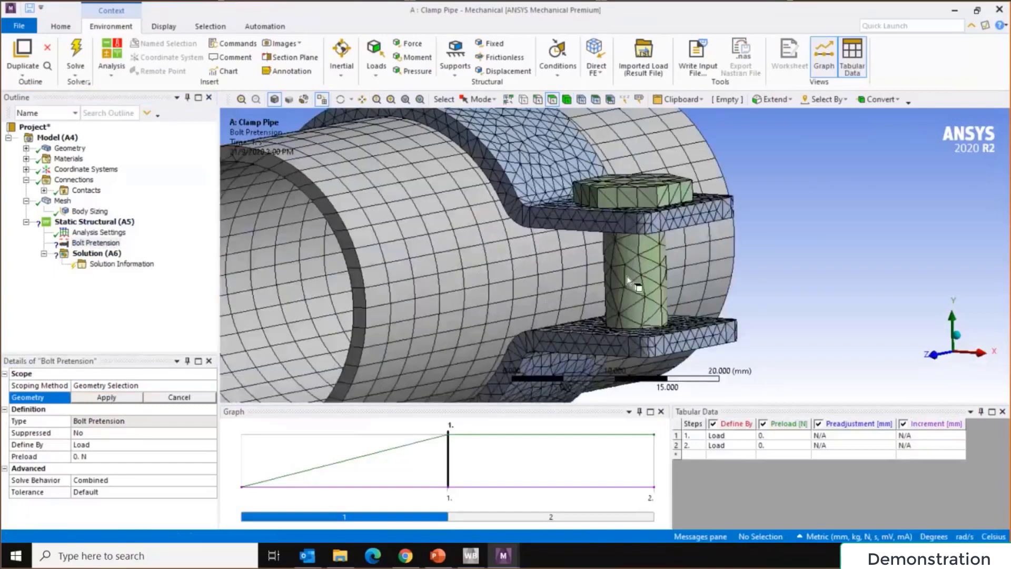
pyautogui.click(624, 289)
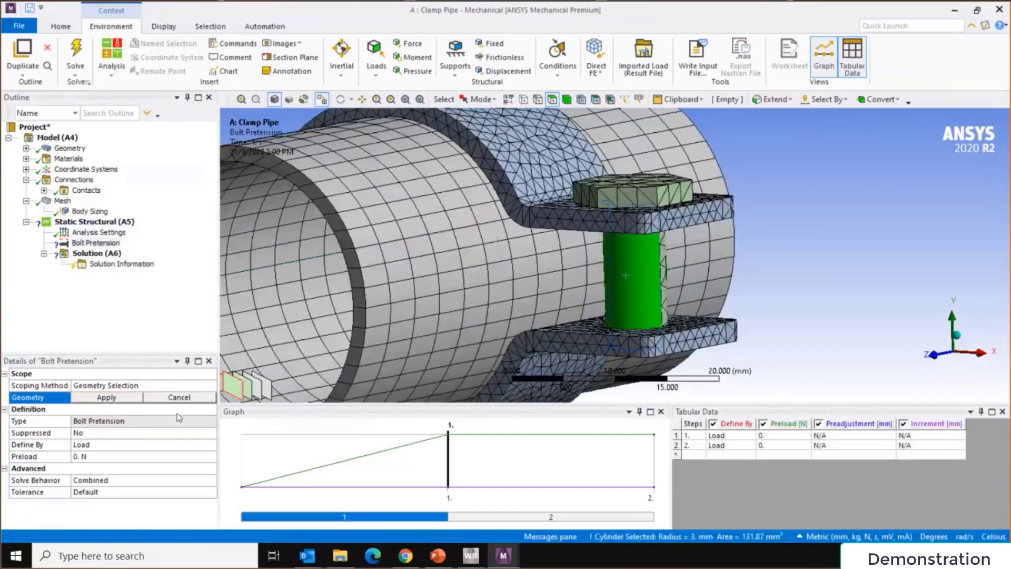
pyautogui.click(106, 397)
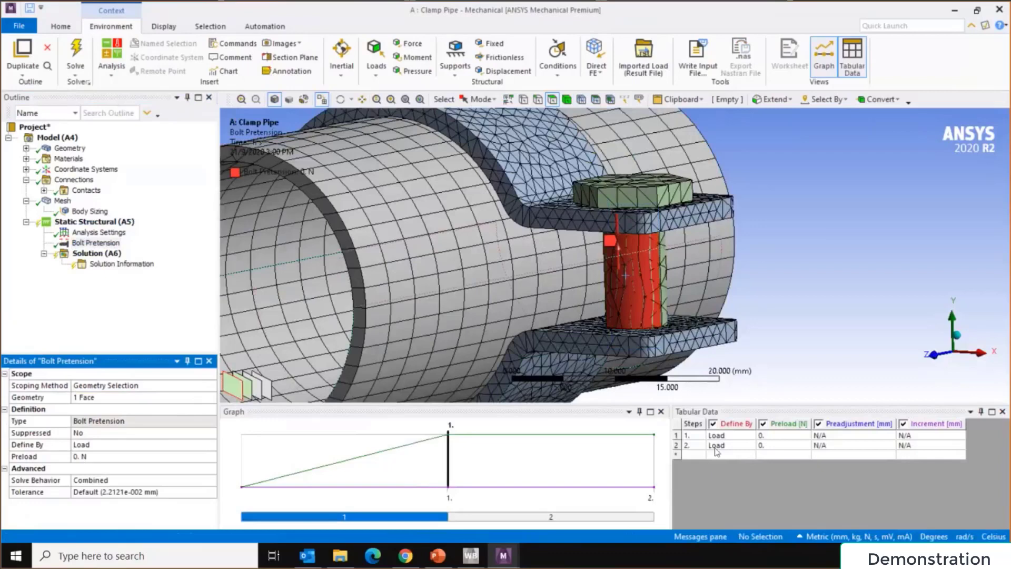
# Define the bolt pretension in load step 1 as a 200 N preload
pyautogui.click(750, 439)
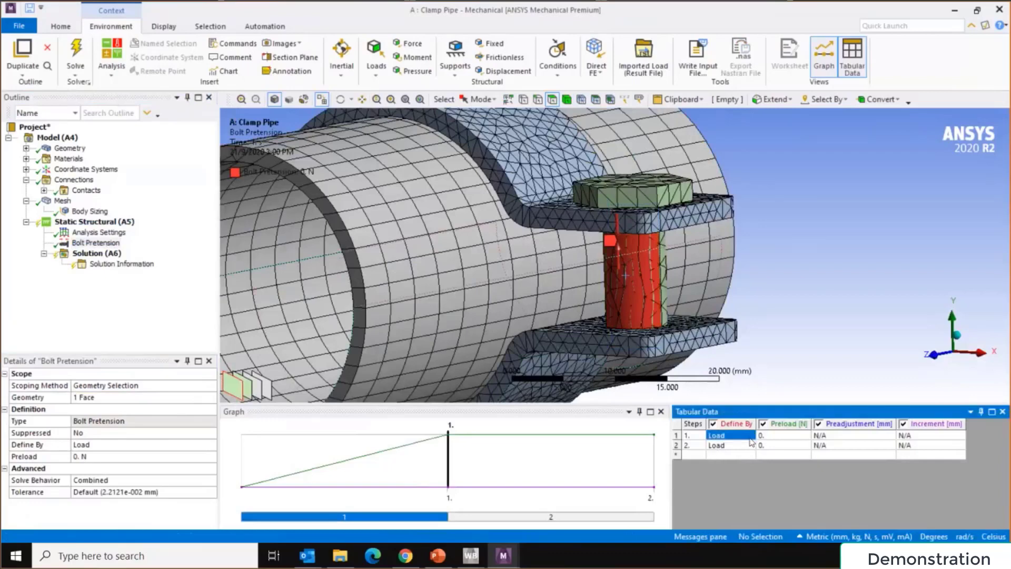
pyautogui.press('Tab')
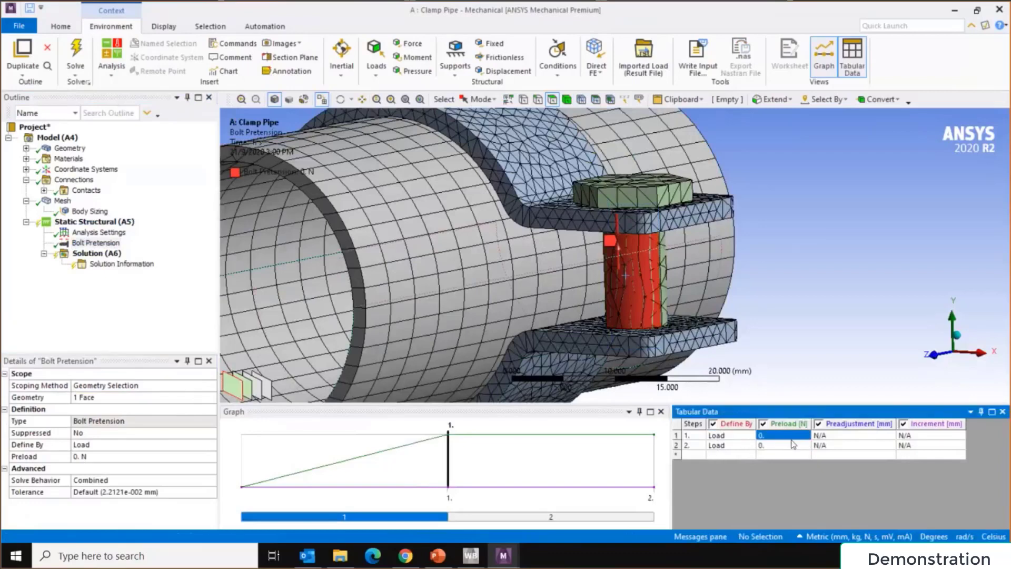
pyautogui.write('202')
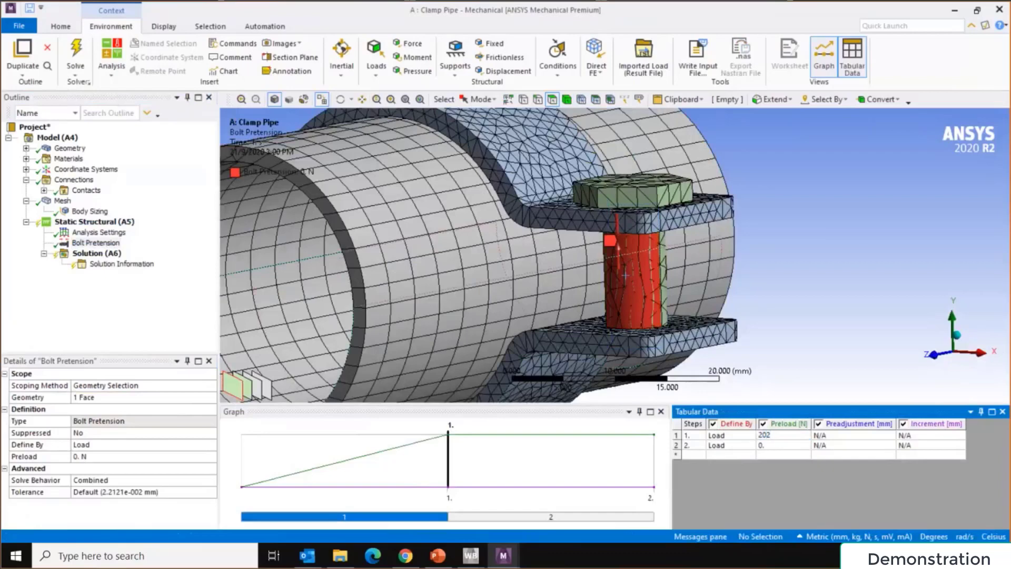
pyautogui.press('BackSpace')
pyautogui.write('0')
pyautogui.press('Tab')
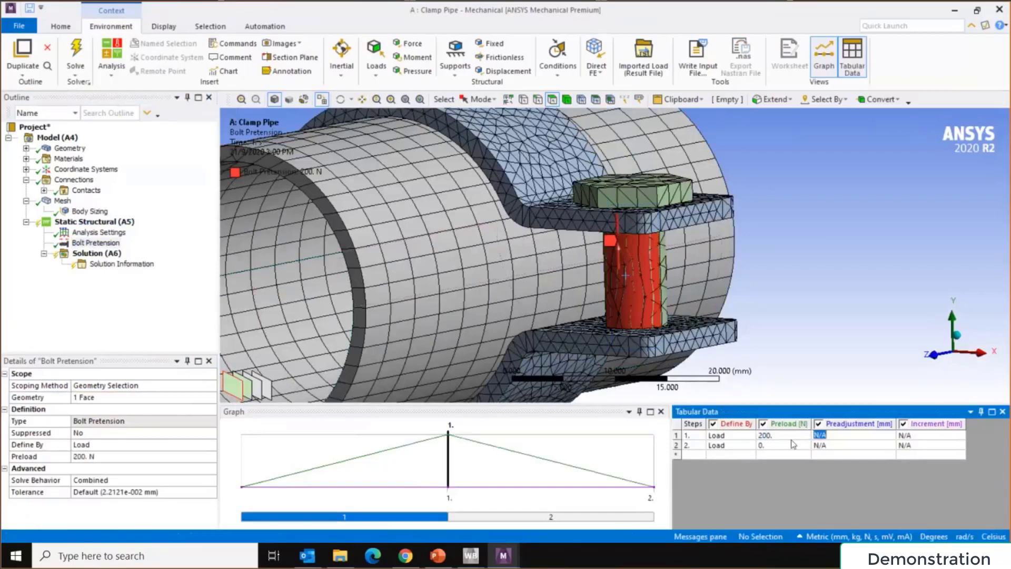
# Change the bolt pretension definition in load step 2 to Lock
pyautogui.click(761, 446)
pyautogui.click(758, 446)
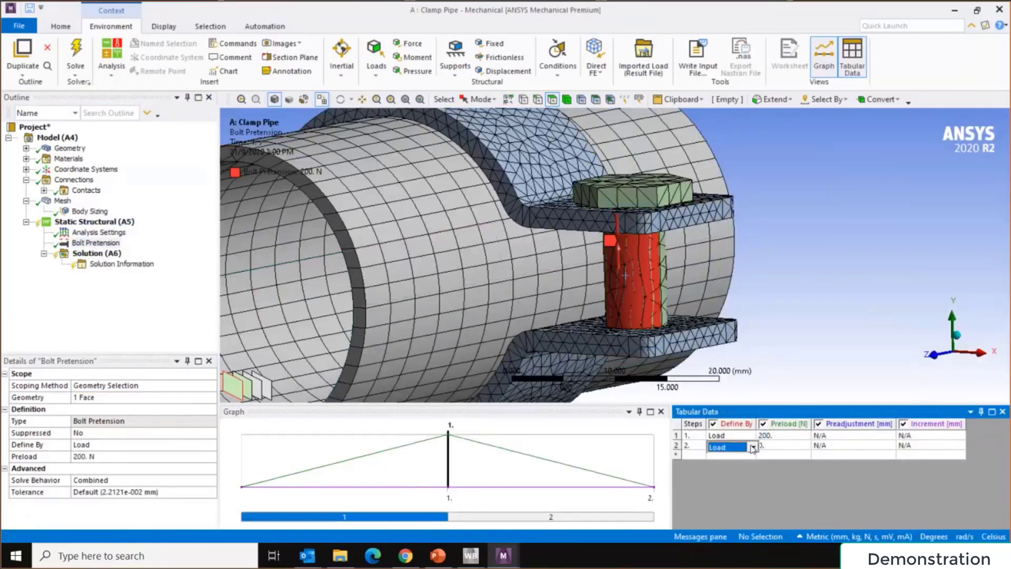
pyautogui.click(754, 447)
pyautogui.click(738, 476)
pyautogui.press('Tab')
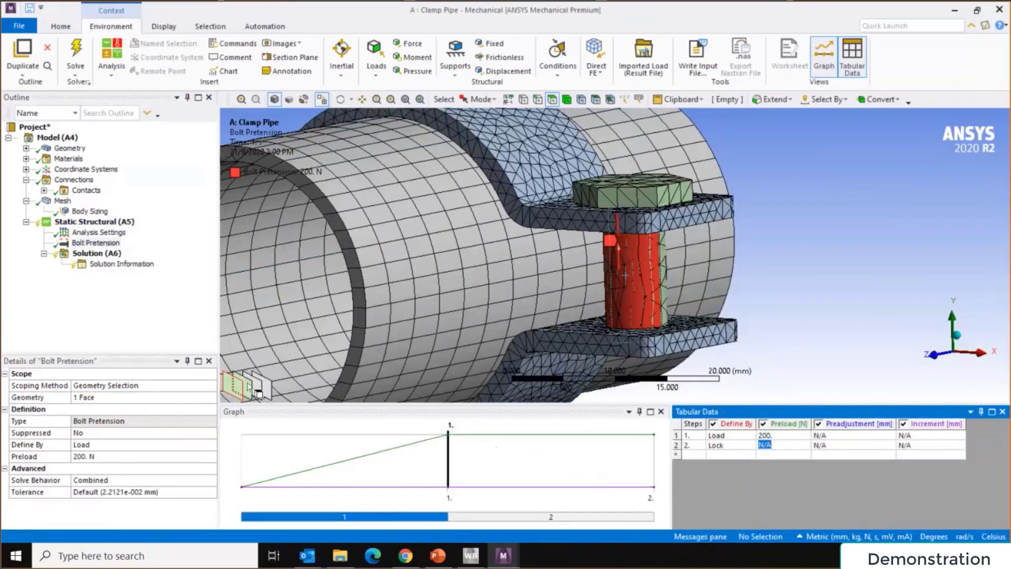
pyautogui.scroll(-5, 491, 282)
pyautogui.moveTo(490, 282); pyautogui.dragTo(408, 291, button='middle')
pyautogui.moveTo(357, 333); pyautogui.dragTo(316, 305, button='middle')
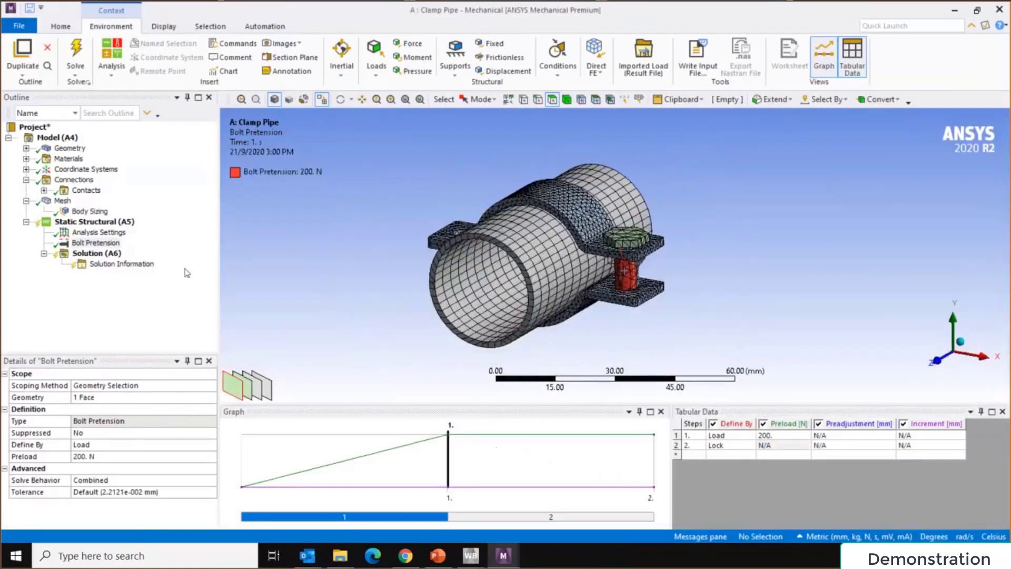
# Insert a pressure load and scope it to both inner cylindrical faces of the pipe
pyautogui.rightClick(95, 222)
pyautogui.moveTo(207, 237)
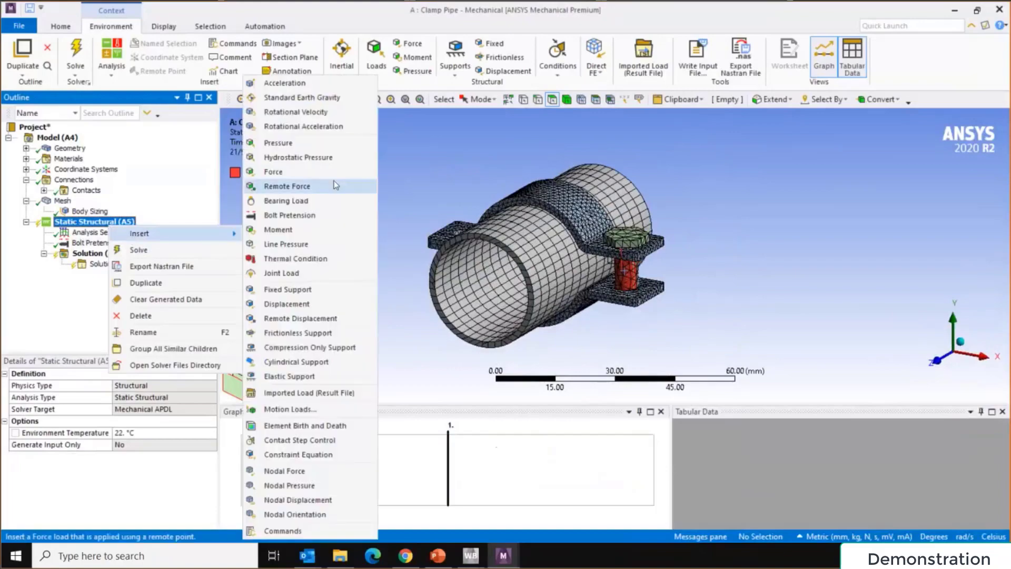
pyautogui.press('Escape')
pyautogui.press('Escape')
pyautogui.scroll(5, 340, 297)
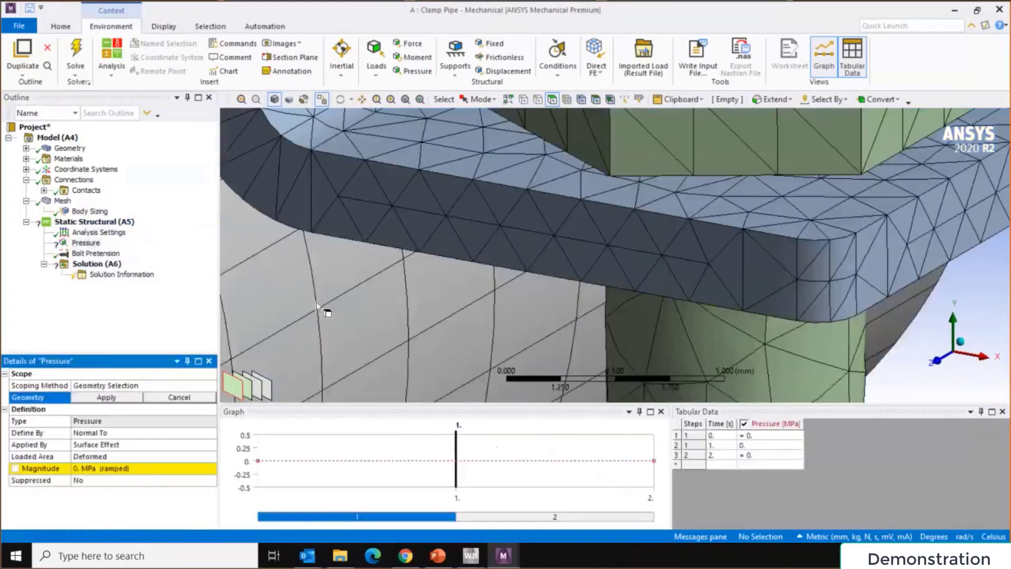
pyautogui.scroll(-3, 438, 284)
pyautogui.scroll(-4, 437, 284)
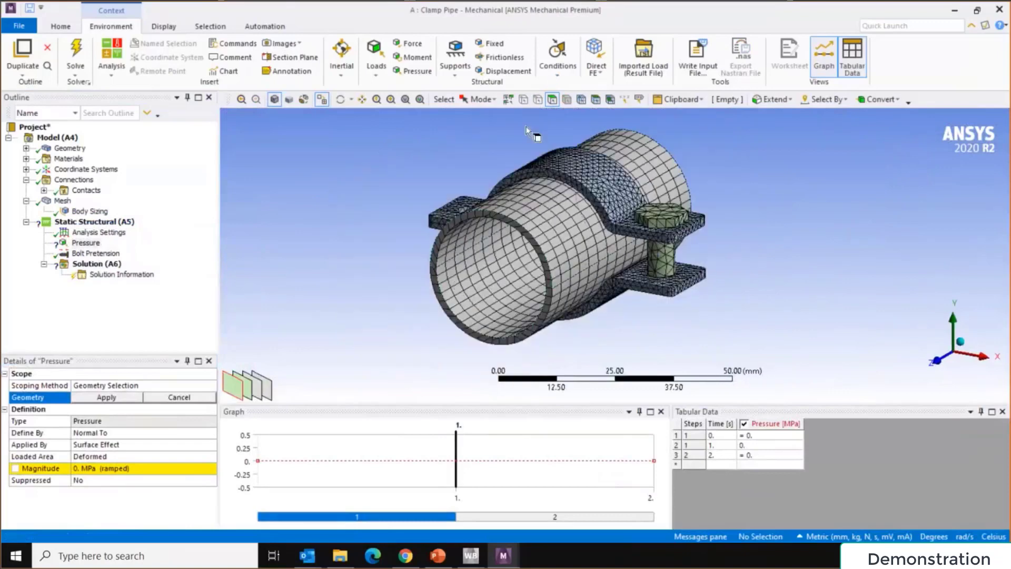
pyautogui.click(470, 279)
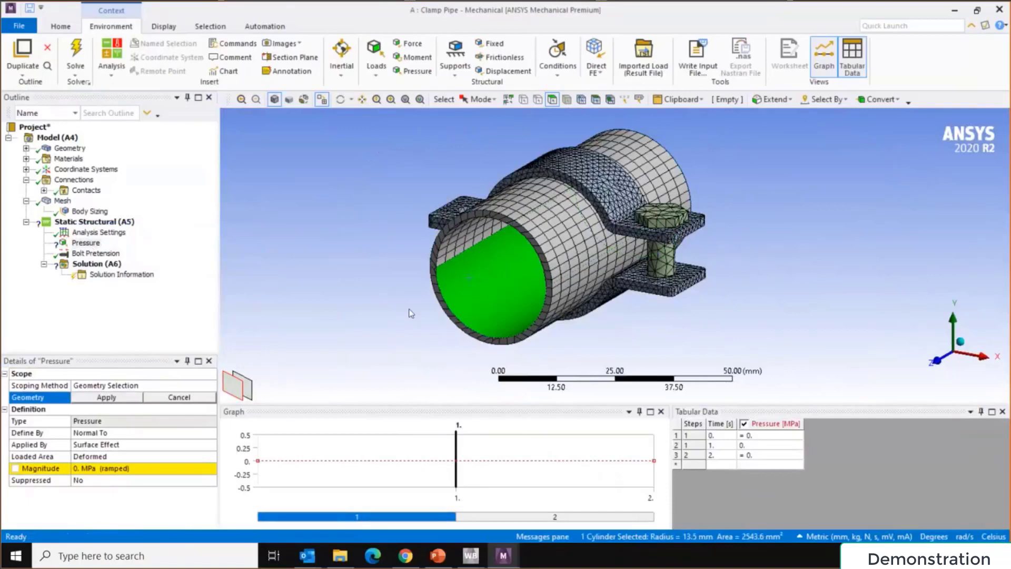
pyautogui.moveTo(452, 192); pyautogui.dragTo(474, 229, button='middle')
pyautogui.keyDown('ctrl'); pyautogui.click(473, 228); pyautogui.keyUp('ctrl')
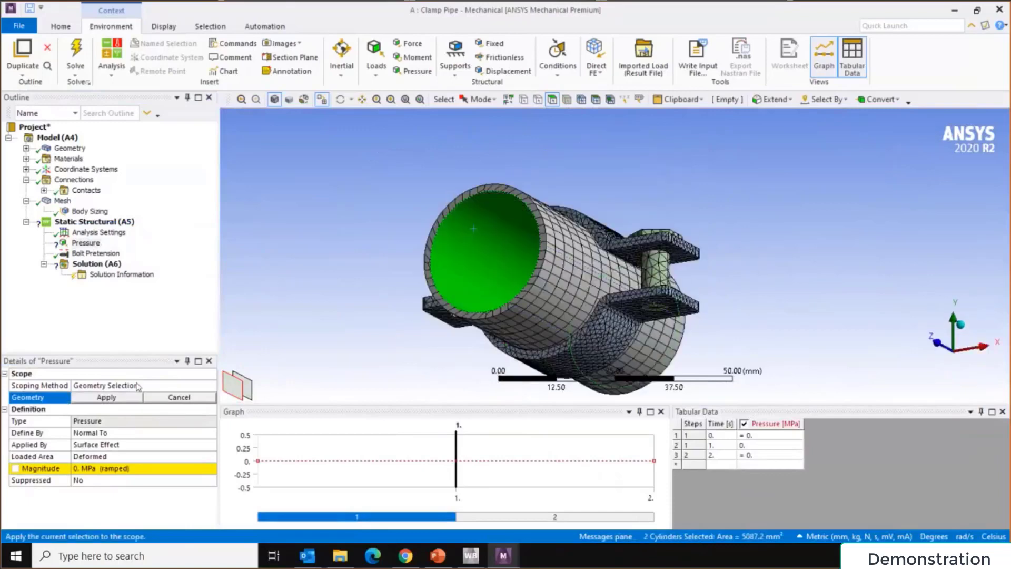
pyautogui.click(107, 397)
pyautogui.moveTo(361, 146); pyautogui.dragTo(355, 207, button='middle')
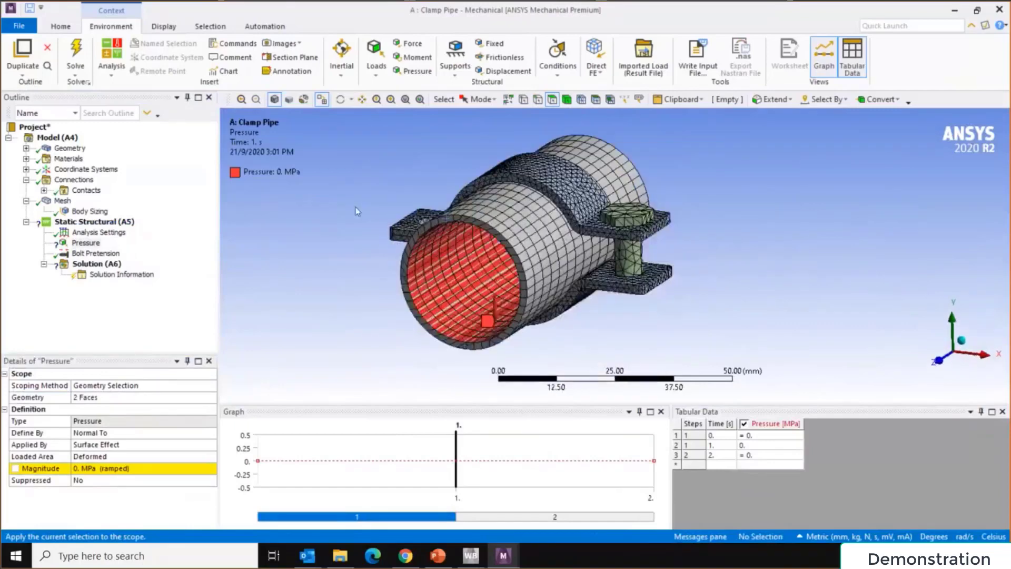
# Set the pipe's internal pressure to 1 MPa at the end of load step 2
pyautogui.click(764, 457)
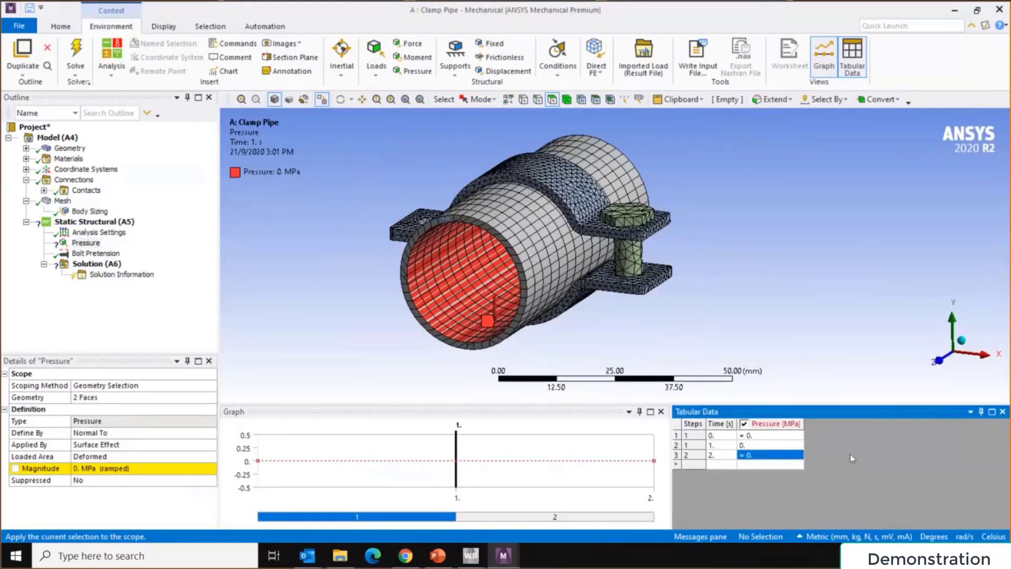
pyautogui.write('10')
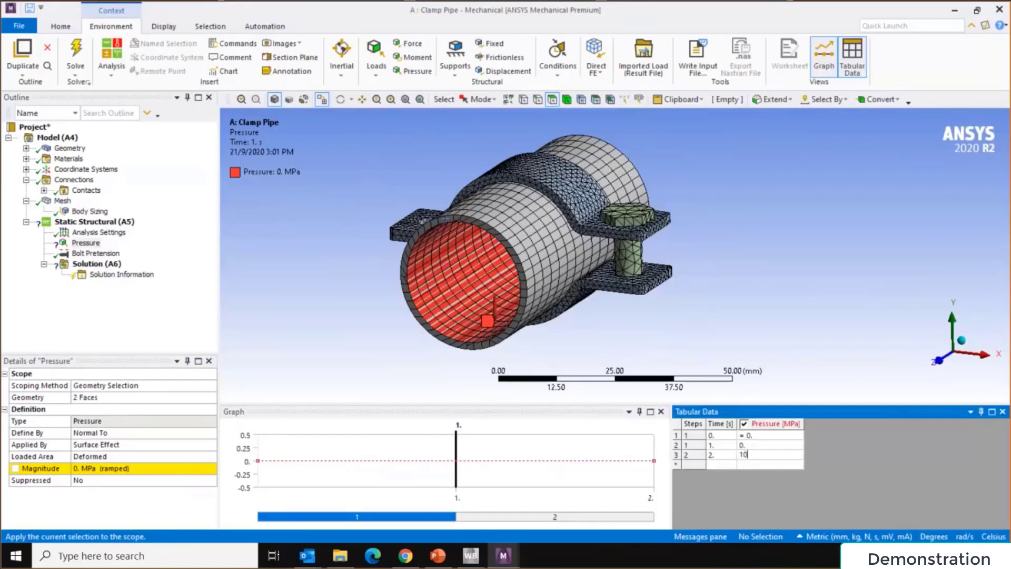
pyautogui.press('Return')
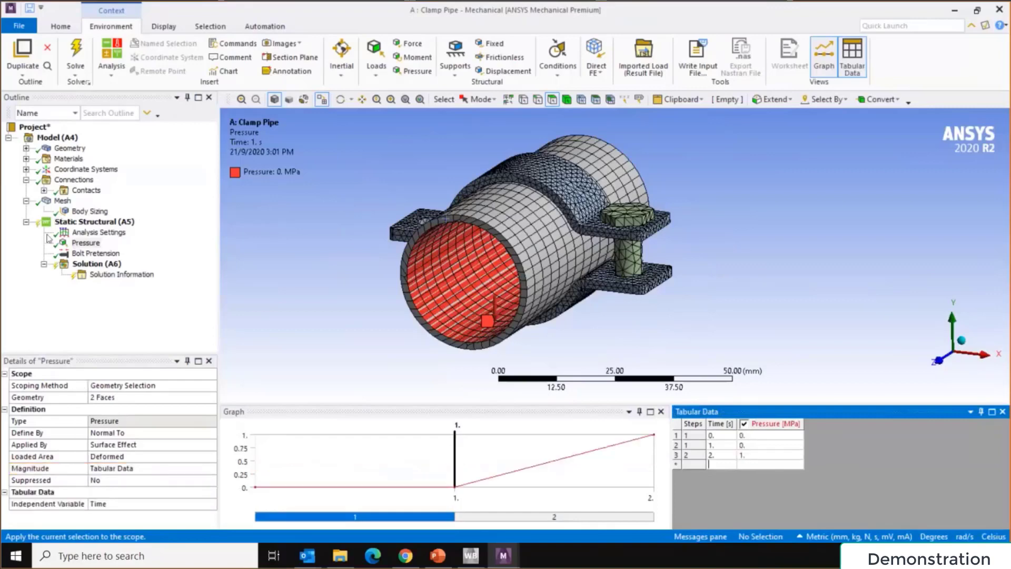
# Insert a fixed support and scope it to the cylindrical inner face of the empty hole in the clamp flange
pyautogui.rightClick(92, 221)
pyautogui.moveTo(108, 229)
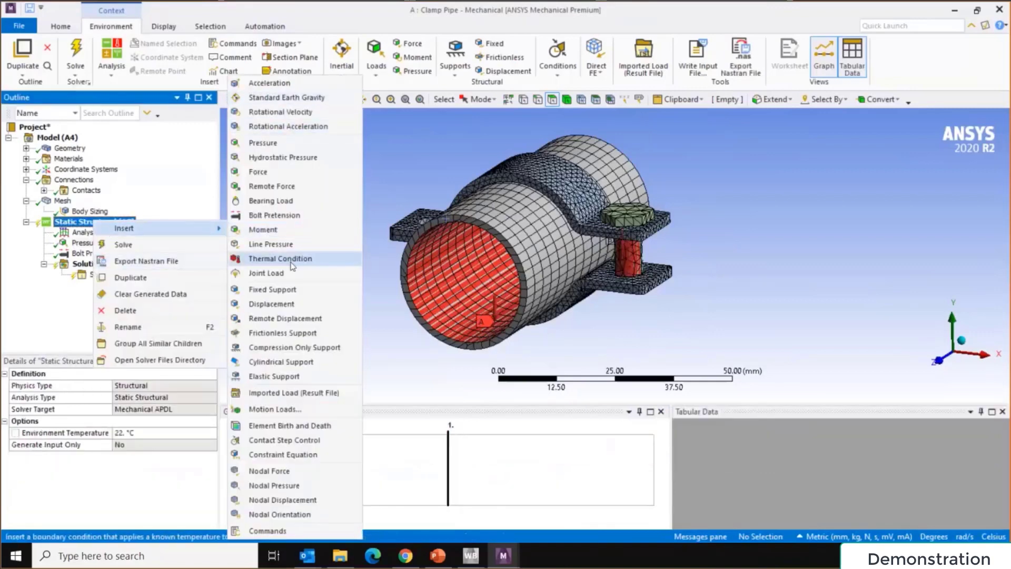
pyautogui.click(272, 289)
pyautogui.moveTo(390, 287); pyautogui.dragTo(420, 291, button='middle')
pyautogui.scroll(10, 419, 293)
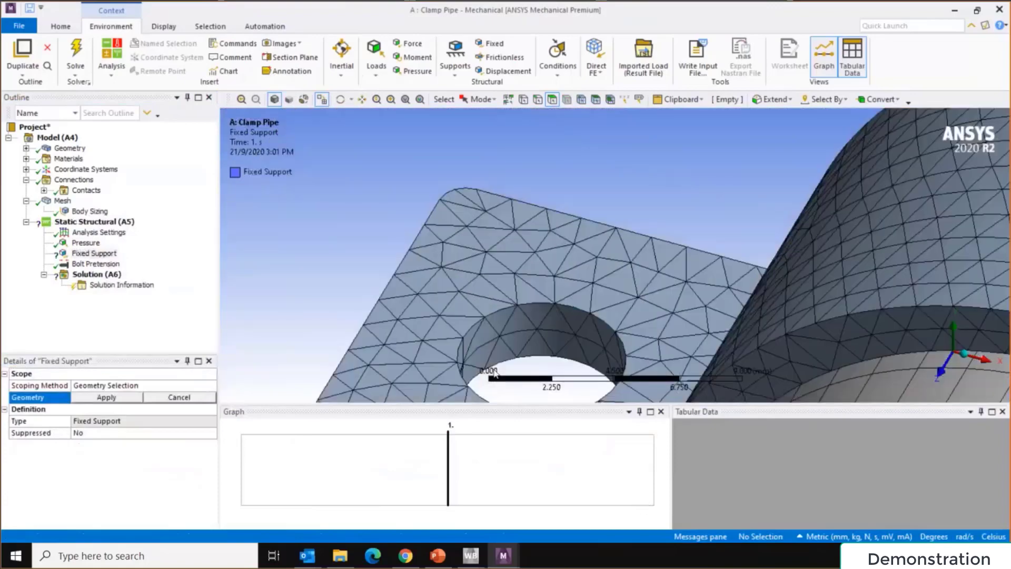
pyautogui.click(474, 358)
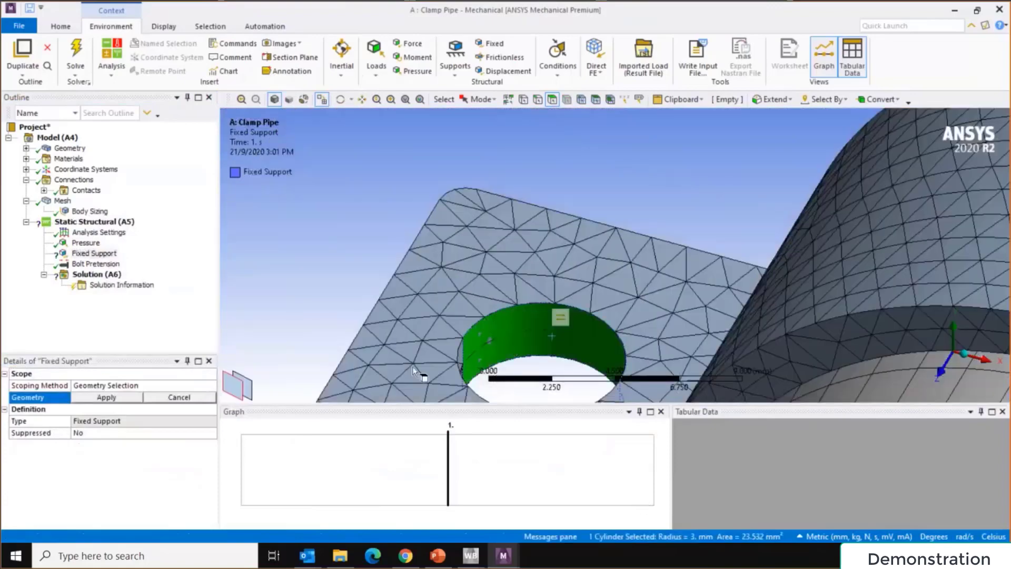
pyautogui.click(106, 397)
pyautogui.moveTo(564, 305); pyautogui.dragTo(485, 259, button='middle')
pyautogui.scroll(-10, 485, 259)
pyautogui.moveTo(472, 317); pyautogui.dragTo(400, 269, button='middle')
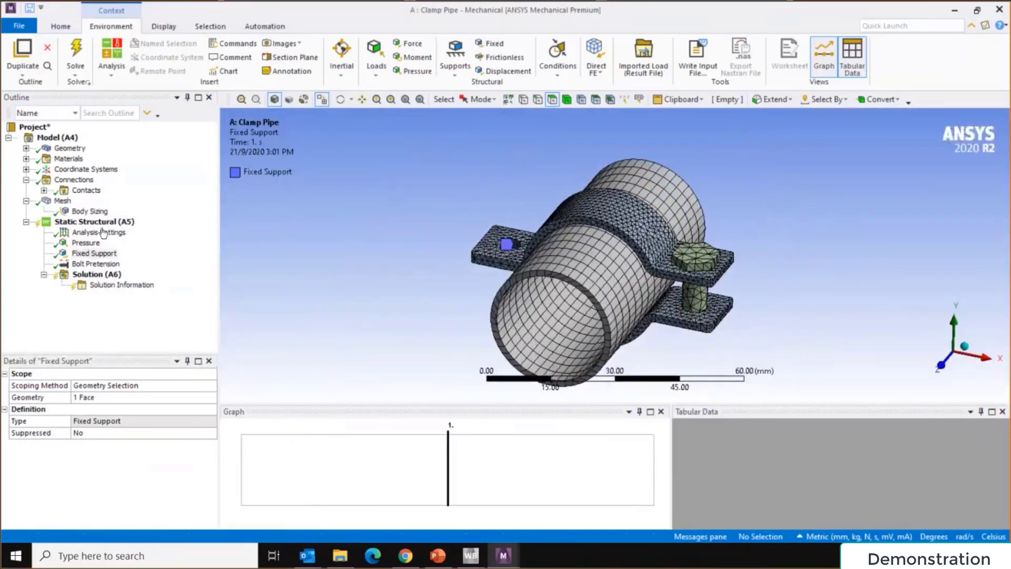
# Solve the static structural analysis and select its Solution branch
pyautogui.click(95, 221)
pyautogui.click(76, 58)
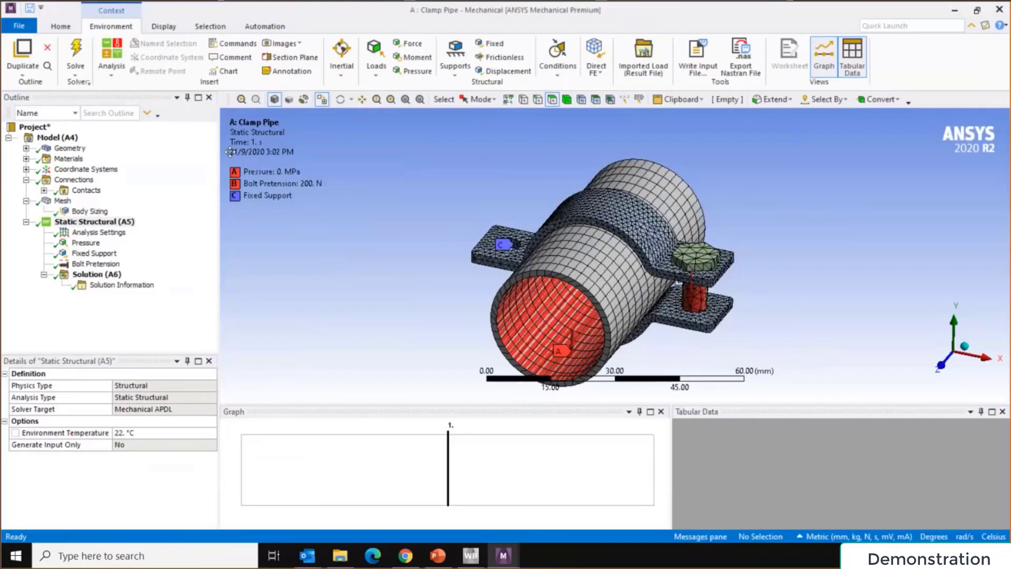
pyautogui.rightClick(94, 275)
pyautogui.moveTo(124, 288)
pyautogui.click(52, 325)
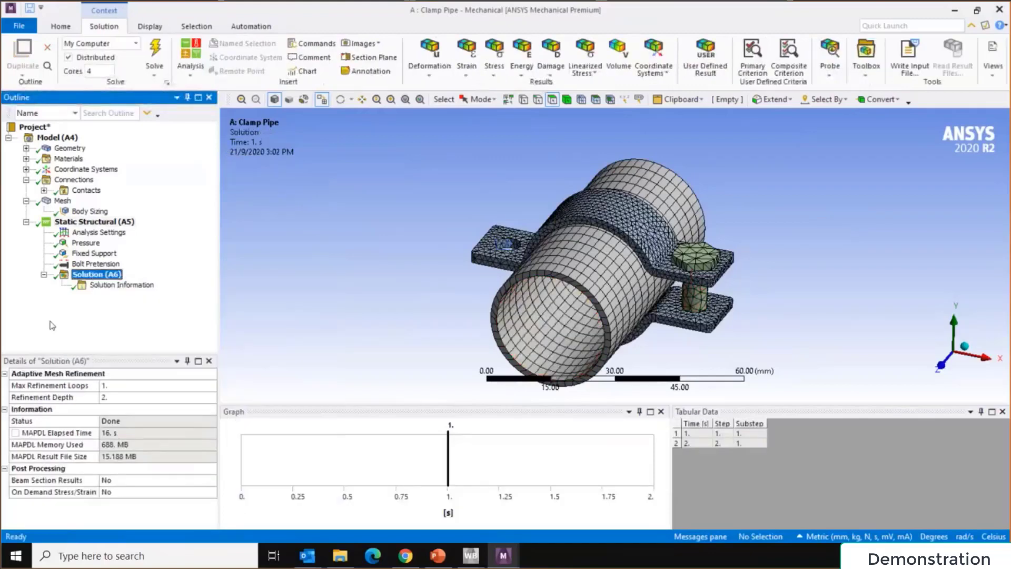
# Insert a total deformation result and an equivalent (von-Mises) stress result for all bodies under the solution
pyautogui.rightClick(96, 277)
pyautogui.moveTo(174, 282)
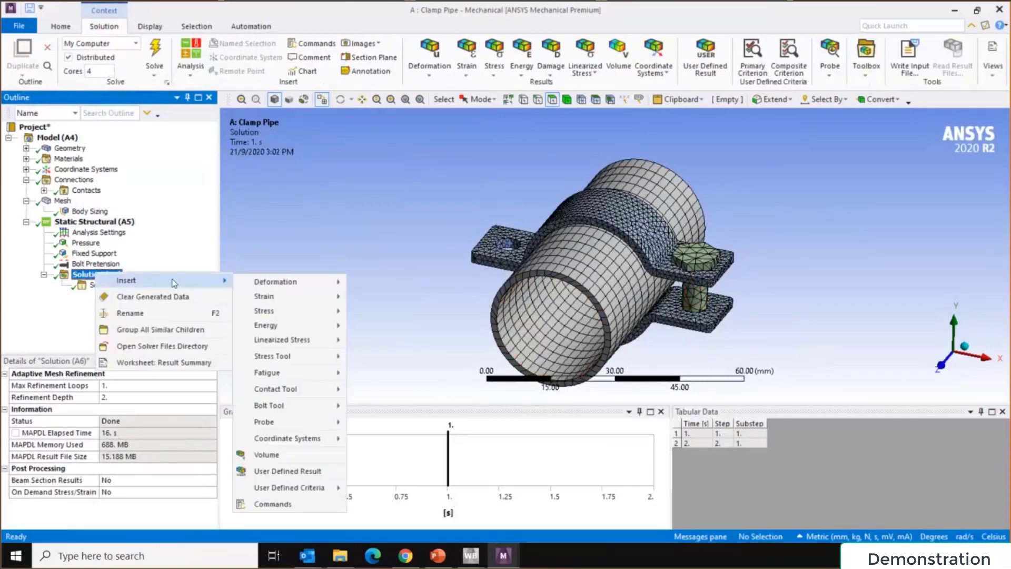
pyautogui.moveTo(318, 289)
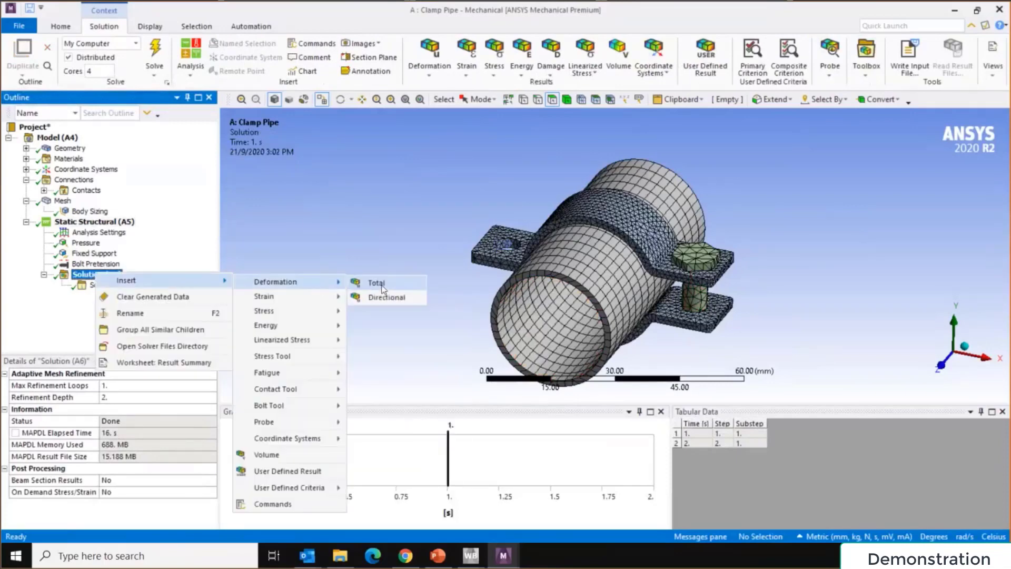
pyautogui.click(380, 284)
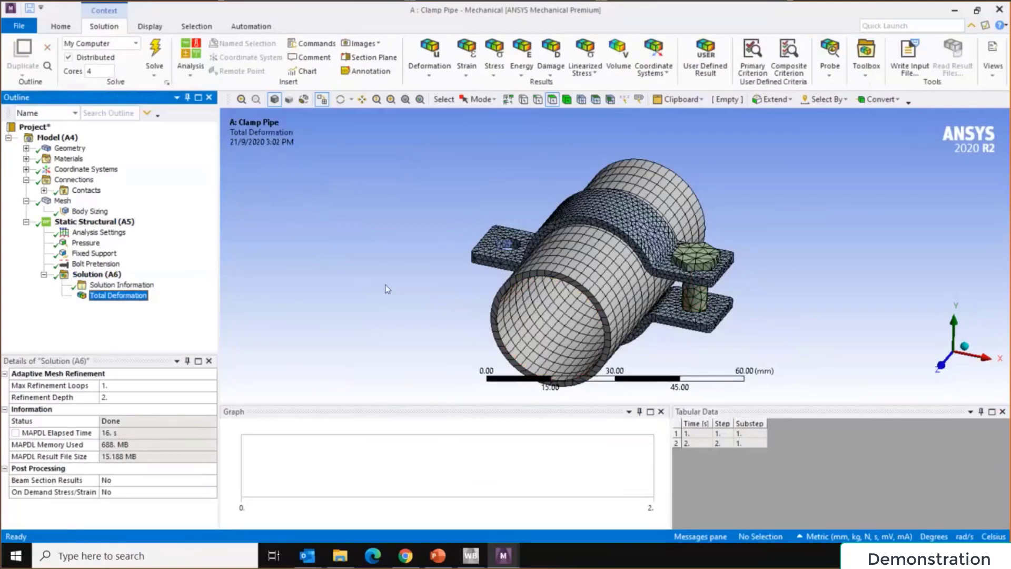
pyautogui.rightClick(94, 275)
pyautogui.moveTo(138, 288)
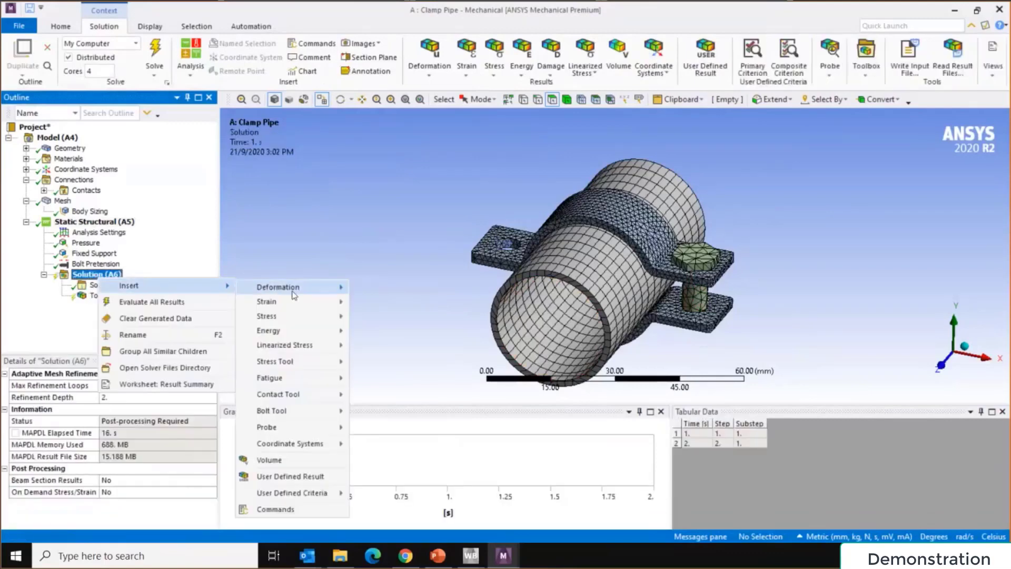
pyautogui.moveTo(330, 316)
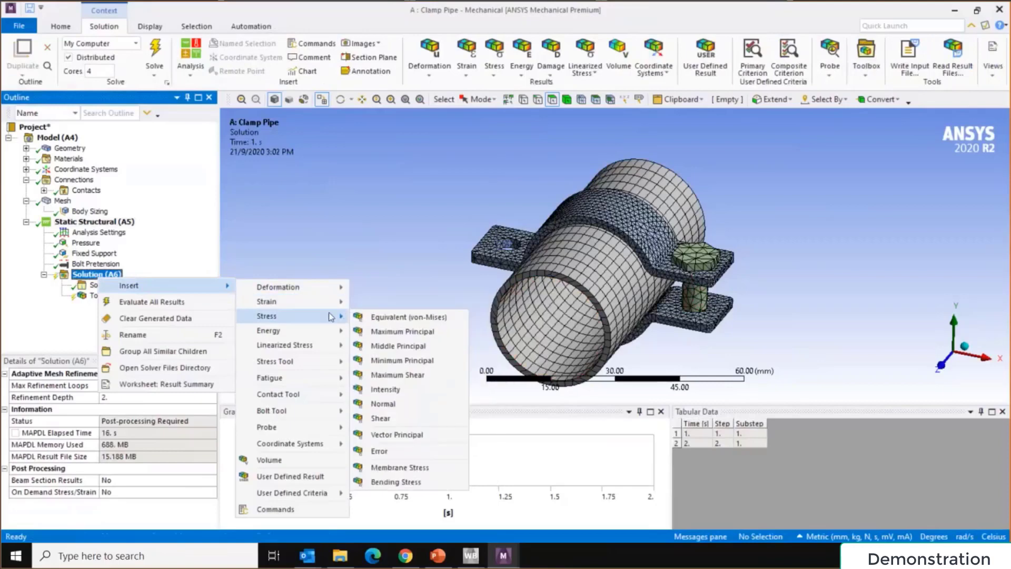
pyautogui.click(400, 317)
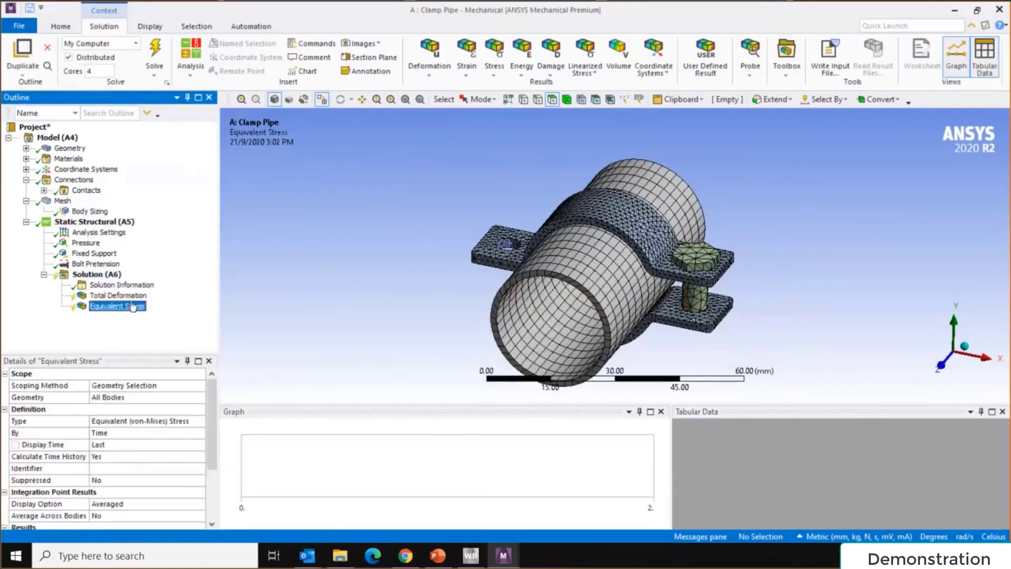
# Insert a second equivalent (von-Mises) stress result and scope it to the clamp body only
pyautogui.rightClick(97, 275)
pyautogui.moveTo(174, 282)
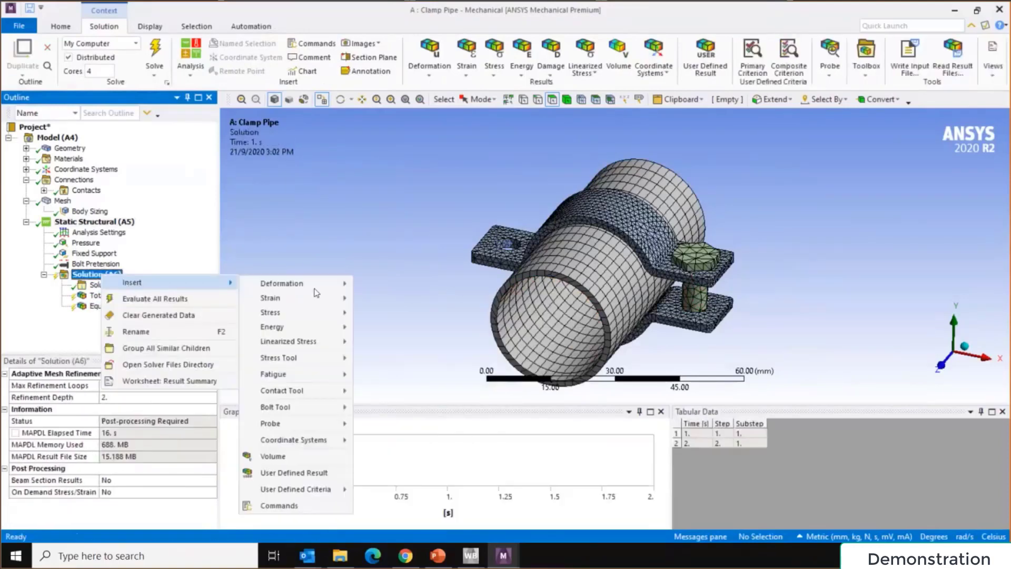
pyautogui.moveTo(312, 290)
pyautogui.moveTo(301, 314)
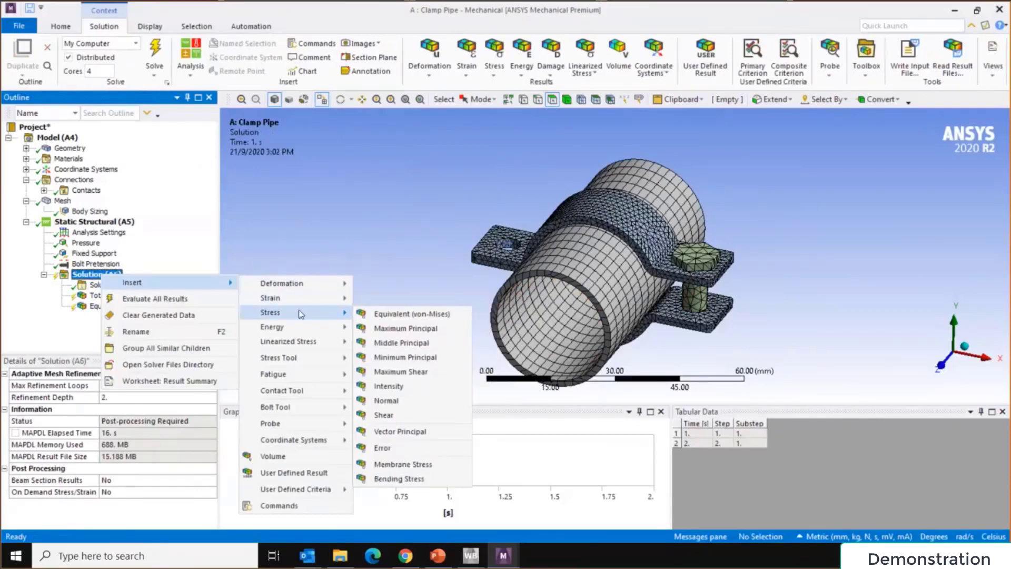
pyautogui.click(373, 315)
pyautogui.click(125, 396)
pyautogui.moveTo(348, 236); pyautogui.dragTo(551, 125, button='middle')
pyautogui.click(567, 99)
pyautogui.click(618, 232)
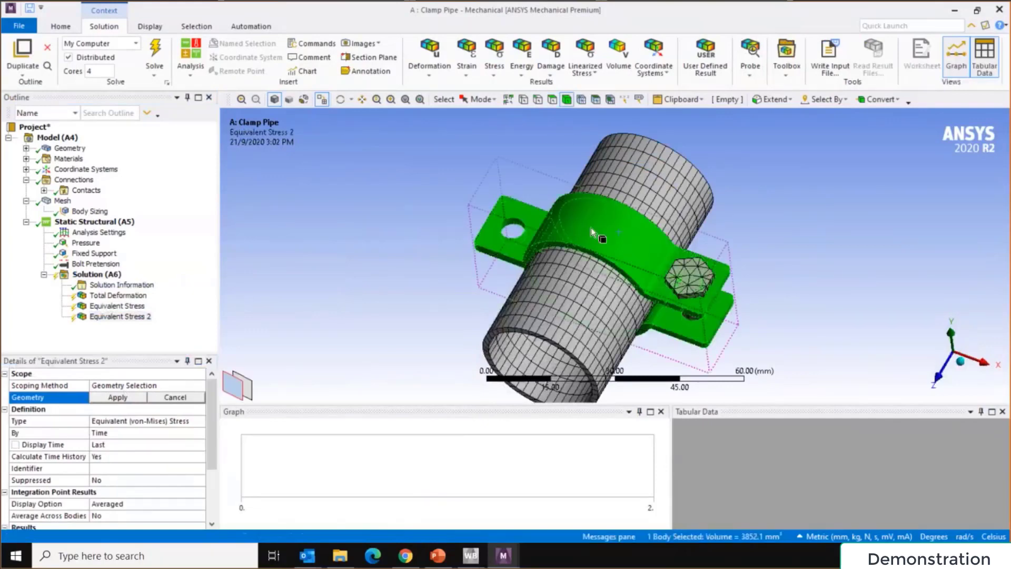
pyautogui.click(125, 398)
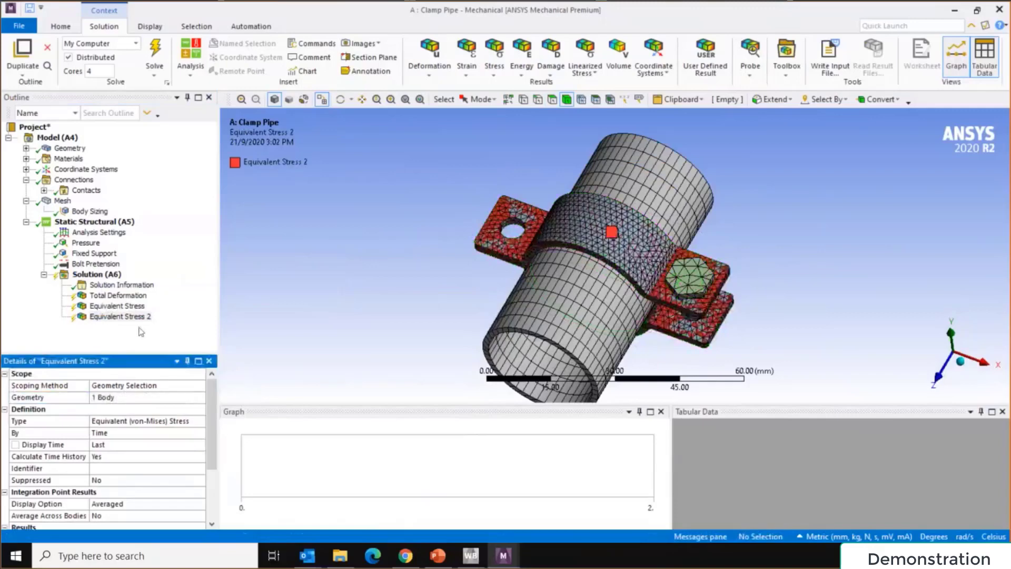
# Evaluate all results and display the total deformation contour of the clamp and pipe assembly
pyautogui.rightClick(90, 276)
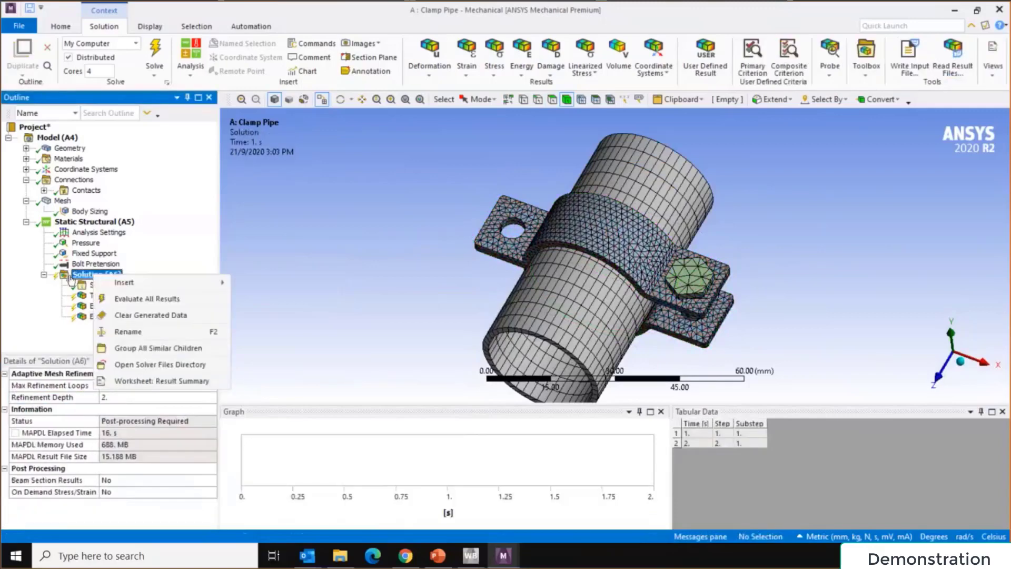
pyautogui.click(156, 299)
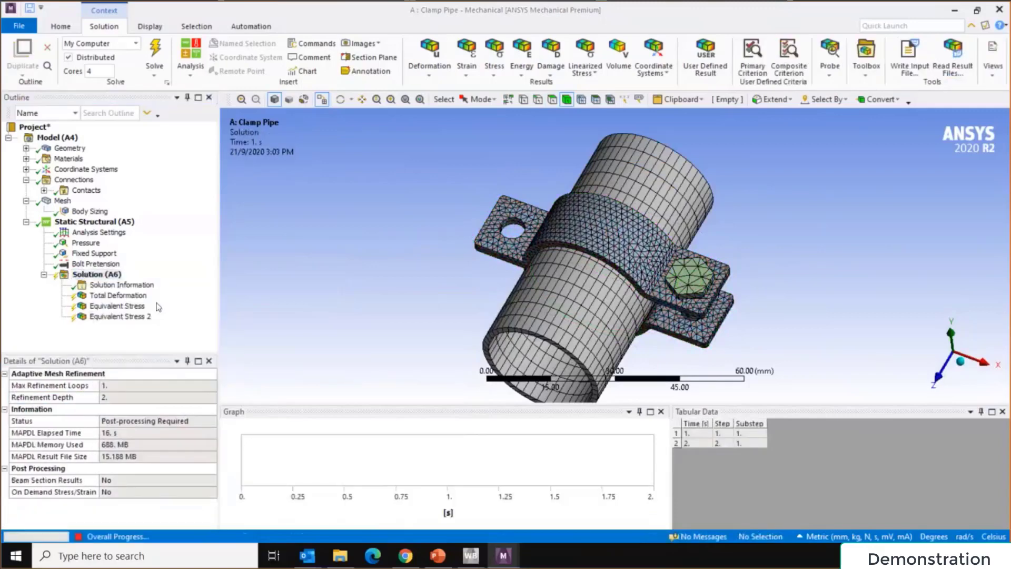
pyautogui.click(118, 295)
pyautogui.moveTo(369, 248); pyautogui.dragTo(429, 260, button='middle')
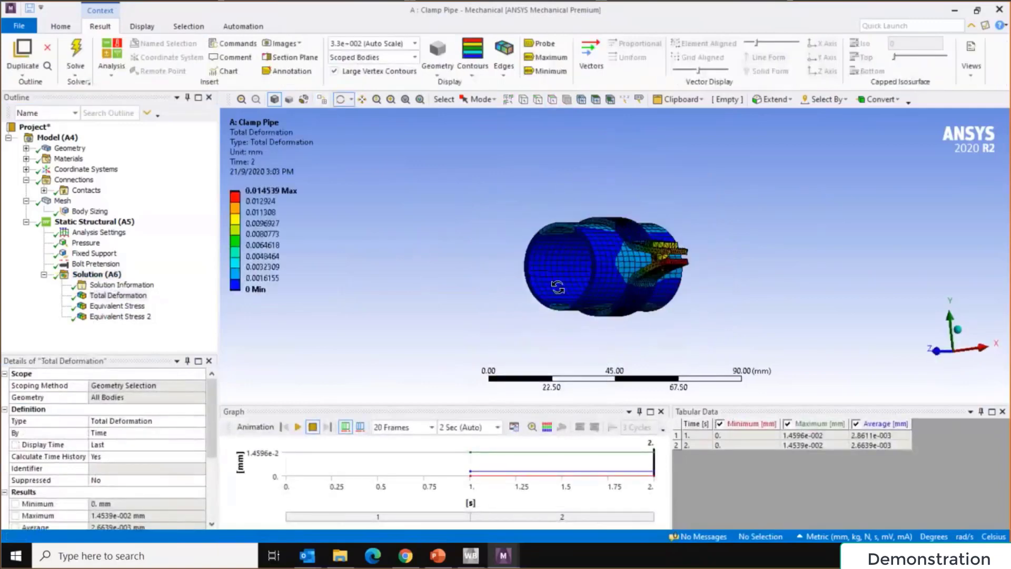
pyautogui.scroll(4, 437, 274)
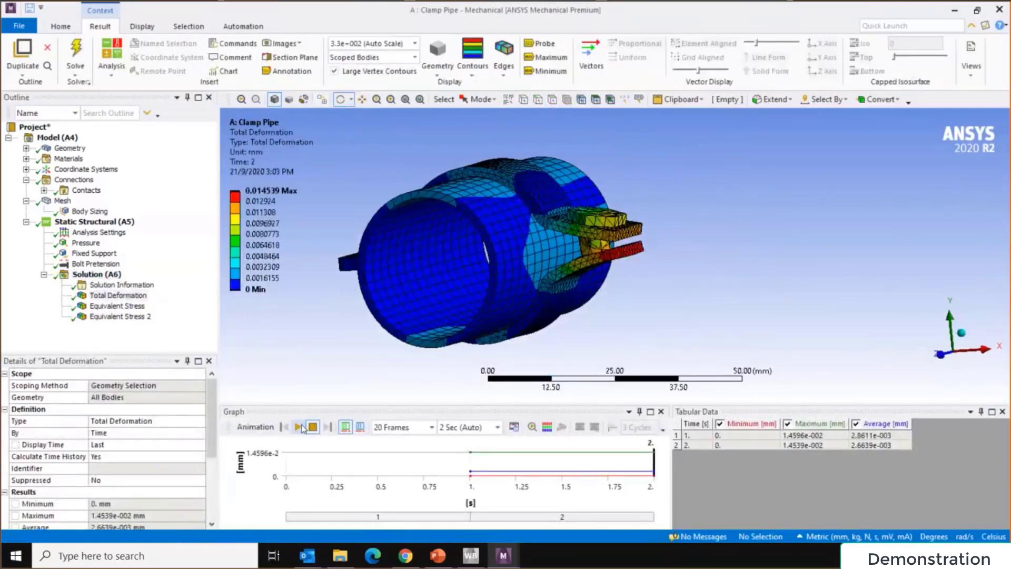
pyautogui.moveTo(521, 266); pyautogui.dragTo(532, 350, button='middle')
pyautogui.scroll(-2, 532, 350)
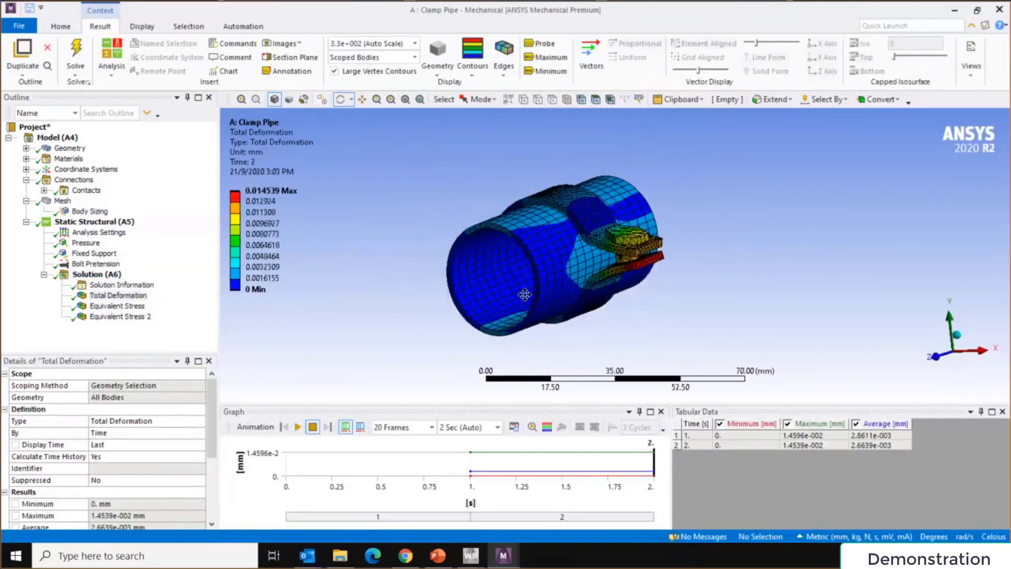
# Animate the total deformation and examine the clamp and bolt movement, ending with a view along the pipe axis
pyautogui.click(298, 427)
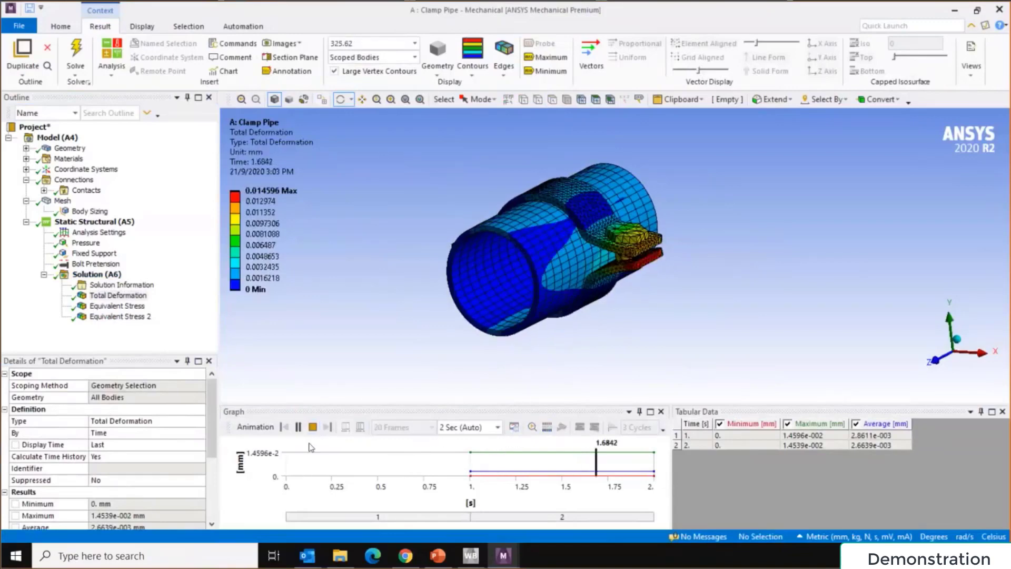
pyautogui.moveTo(480, 241); pyautogui.dragTo(586, 253)
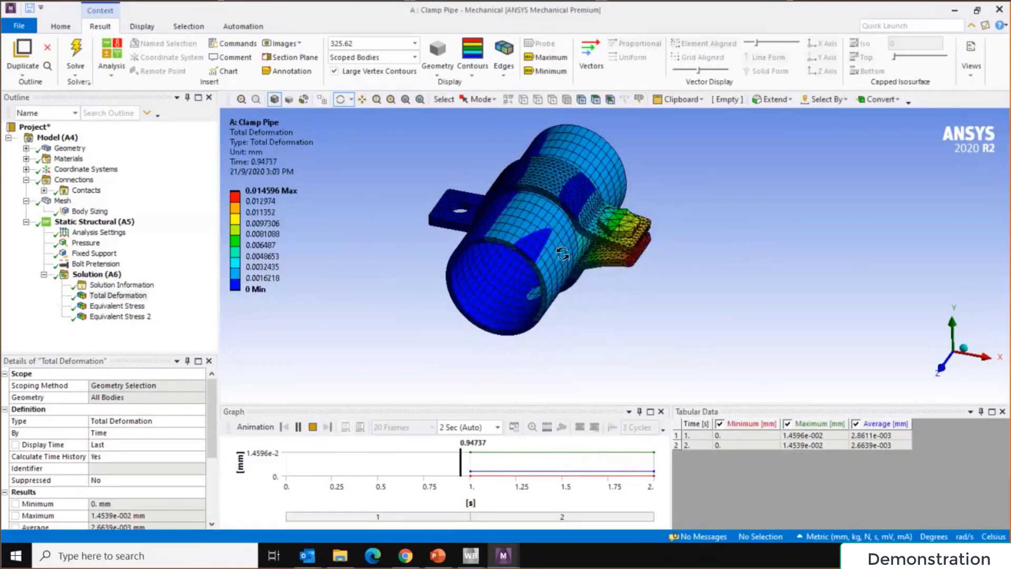
pyautogui.moveTo(557, 288); pyautogui.dragTo(550, 260)
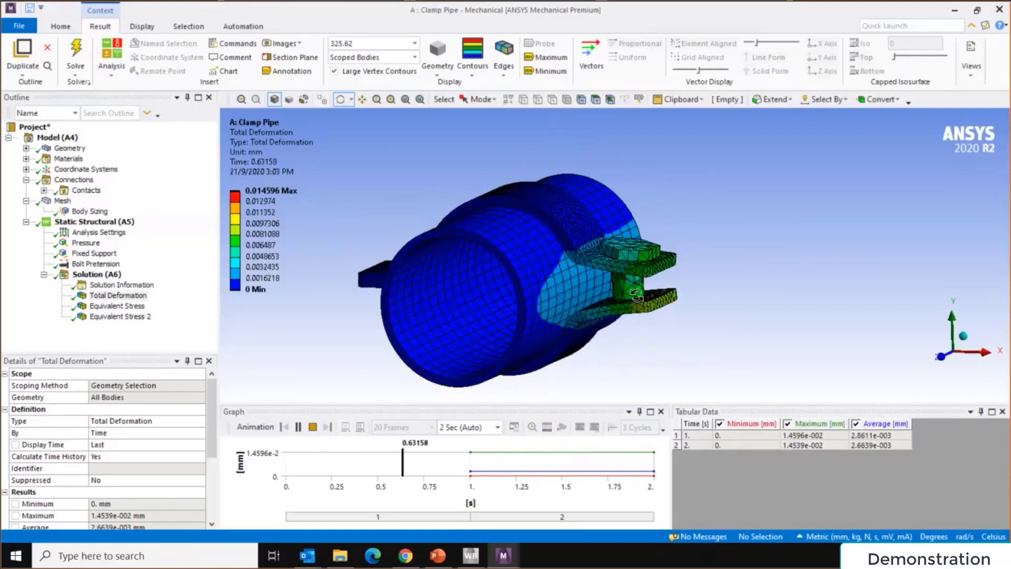
pyautogui.moveTo(633, 295); pyautogui.dragTo(552, 332)
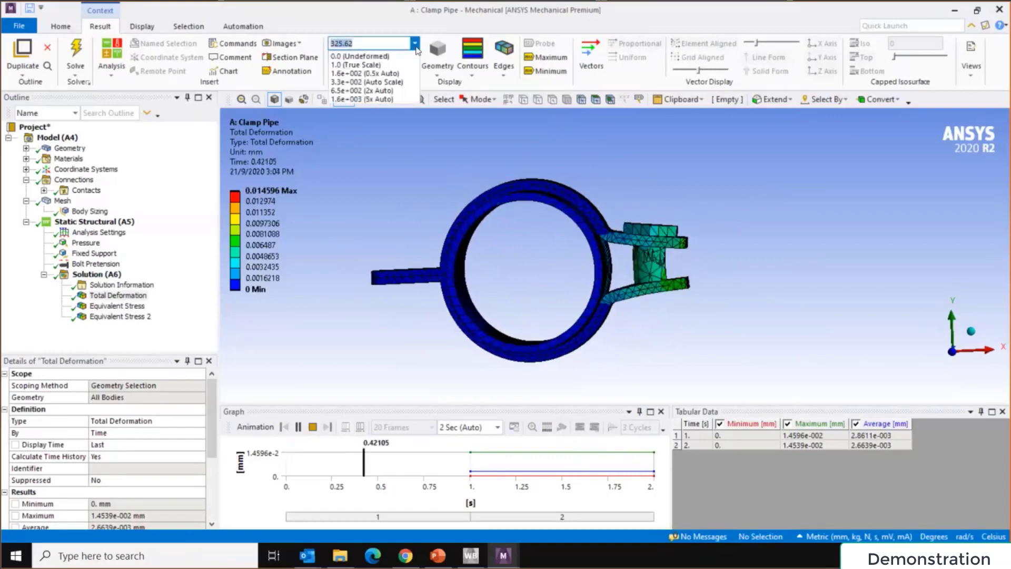
# Compare the animated deformation at 1.0 (True Scale) and 1.6e+002 (0.5x Auto), keeping 0.5x Auto and stopping the animation
pyautogui.click(415, 44)
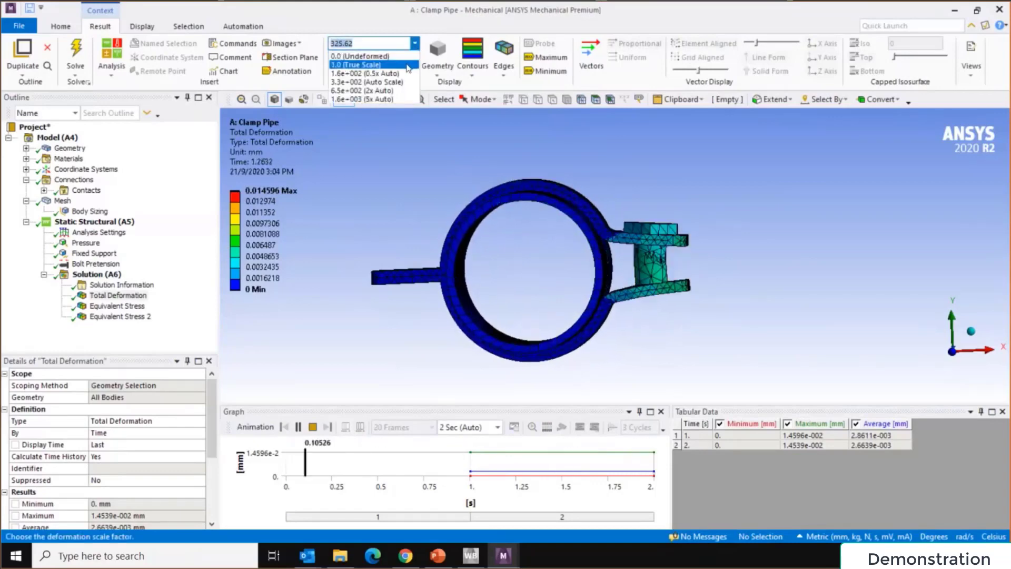
pyautogui.click(408, 65)
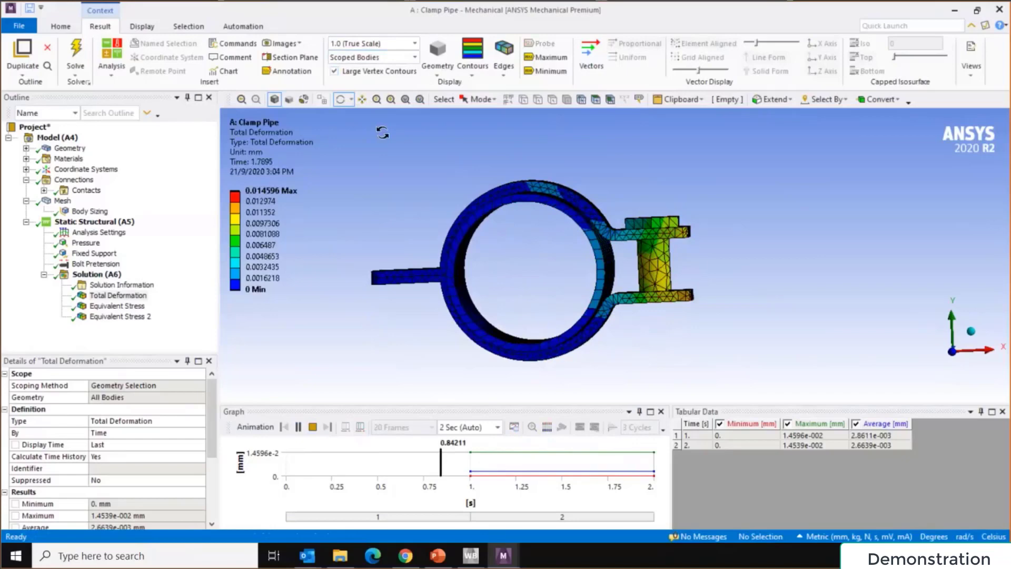
pyautogui.click(415, 43)
pyautogui.click(379, 65)
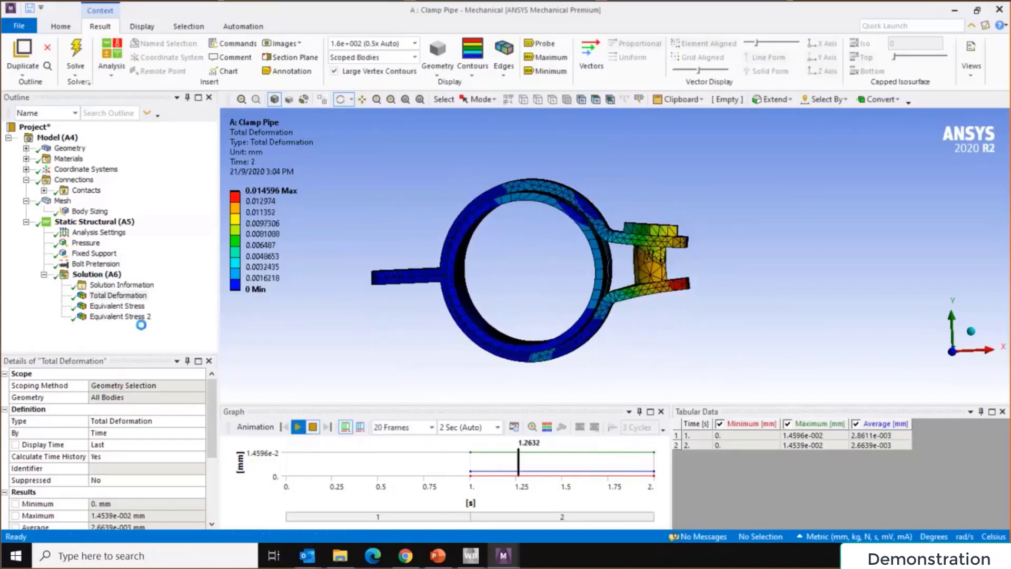
pyautogui.click(313, 428)
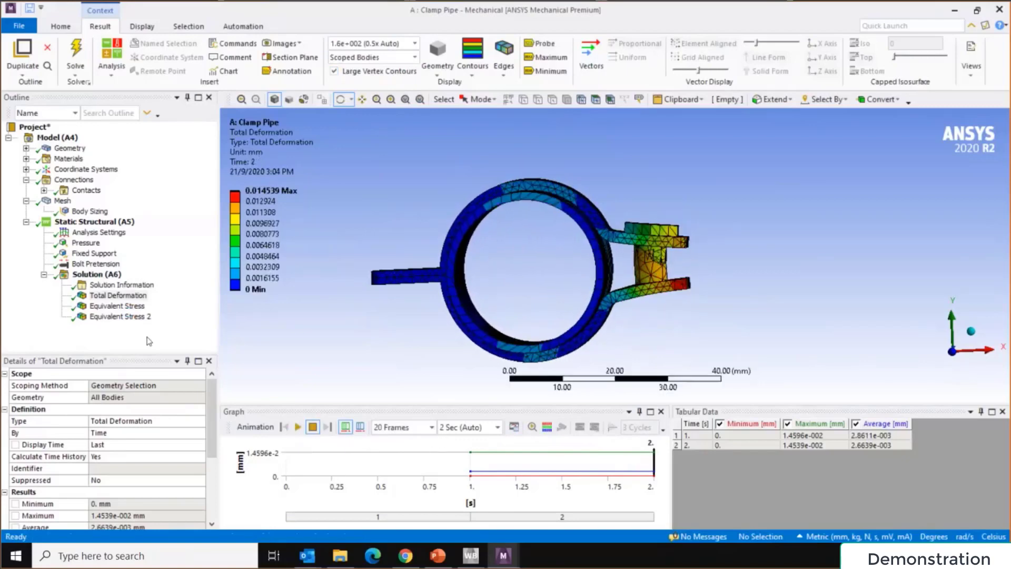
# Display the equivalent stress of the whole assembly and animate it to examine the pipe, clamp and bolt area
pyautogui.click(117, 305)
pyautogui.moveTo(524, 282); pyautogui.dragTo(499, 317)
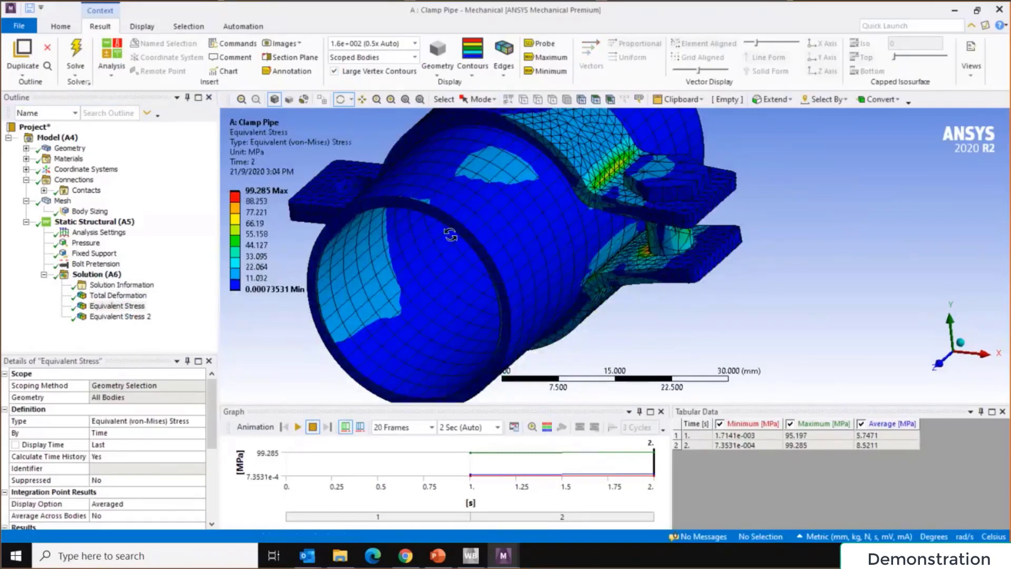
pyautogui.moveTo(488, 237); pyautogui.dragTo(535, 263)
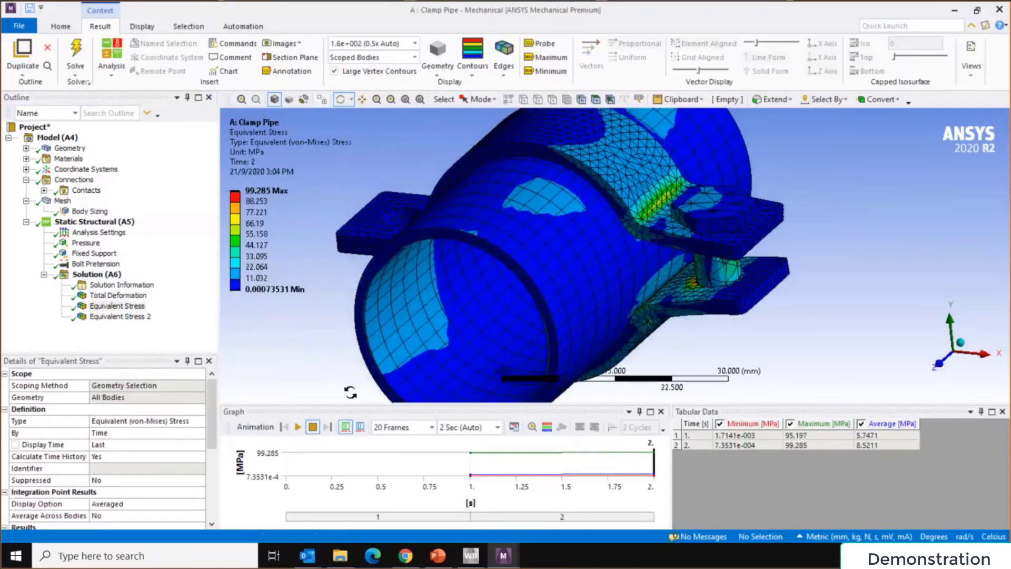
pyautogui.click(297, 428)
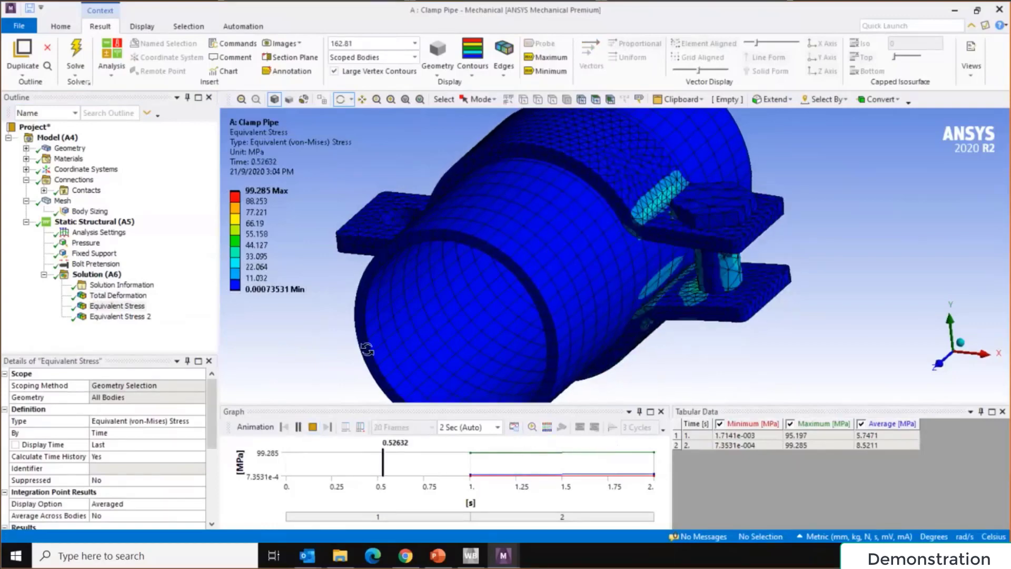
pyautogui.moveTo(491, 327); pyautogui.dragTo(468, 339)
pyautogui.scroll(5, 646, 281)
pyautogui.scroll(-5, 692, 243)
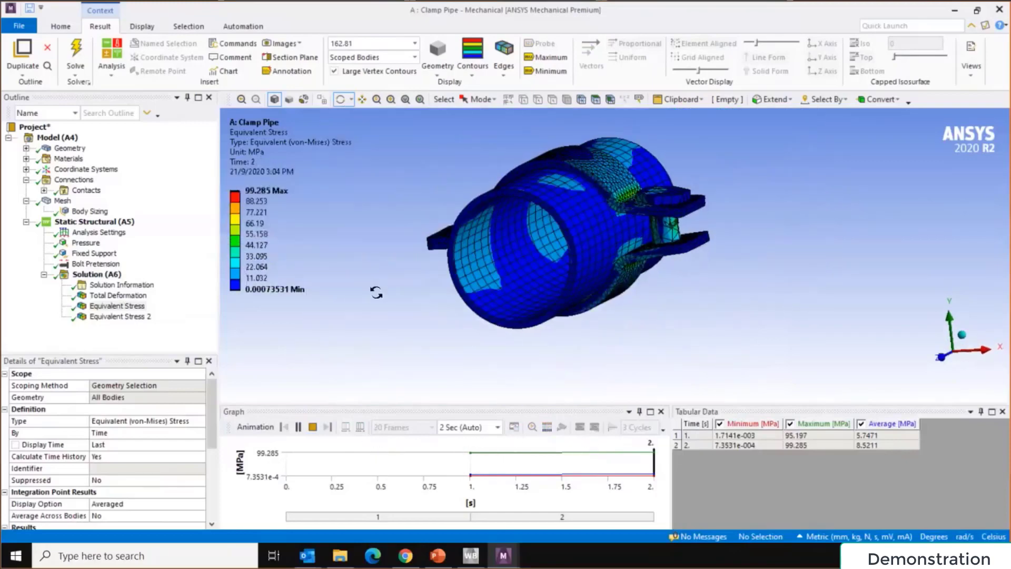
# Display the clamp-only equivalent stress and animate it to examine the flange bends and bolt holes
pyautogui.click(119, 316)
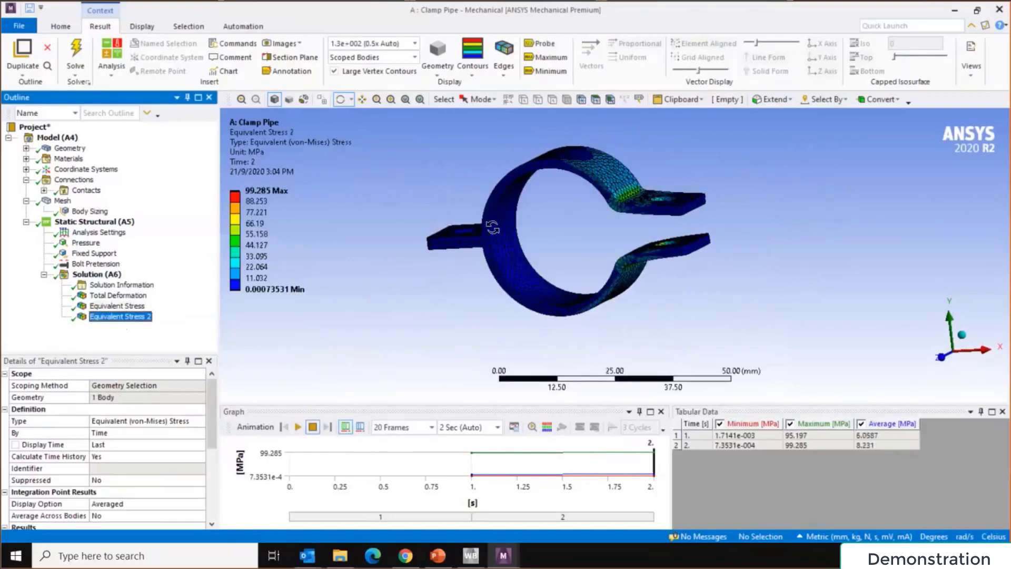
pyautogui.moveTo(547, 284); pyautogui.dragTo(566, 276)
pyautogui.scroll(5, 566, 276)
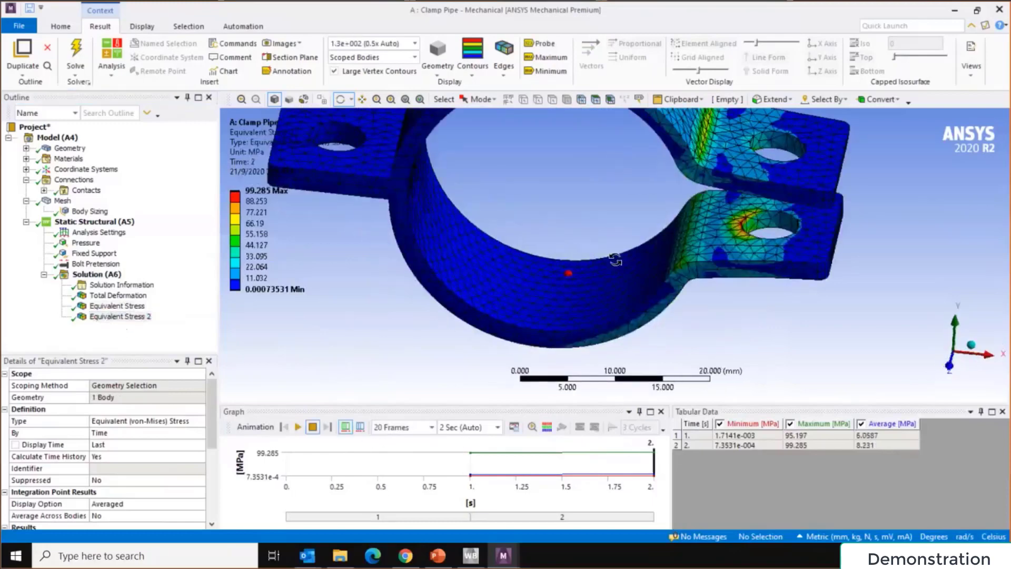
pyautogui.click(298, 426)
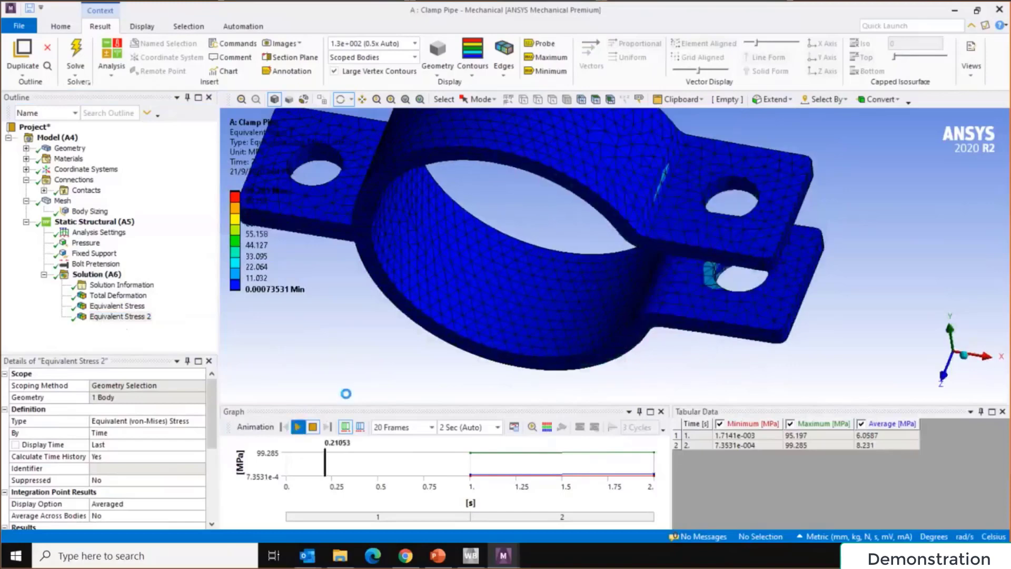
pyautogui.moveTo(604, 335); pyautogui.dragTo(404, 314)
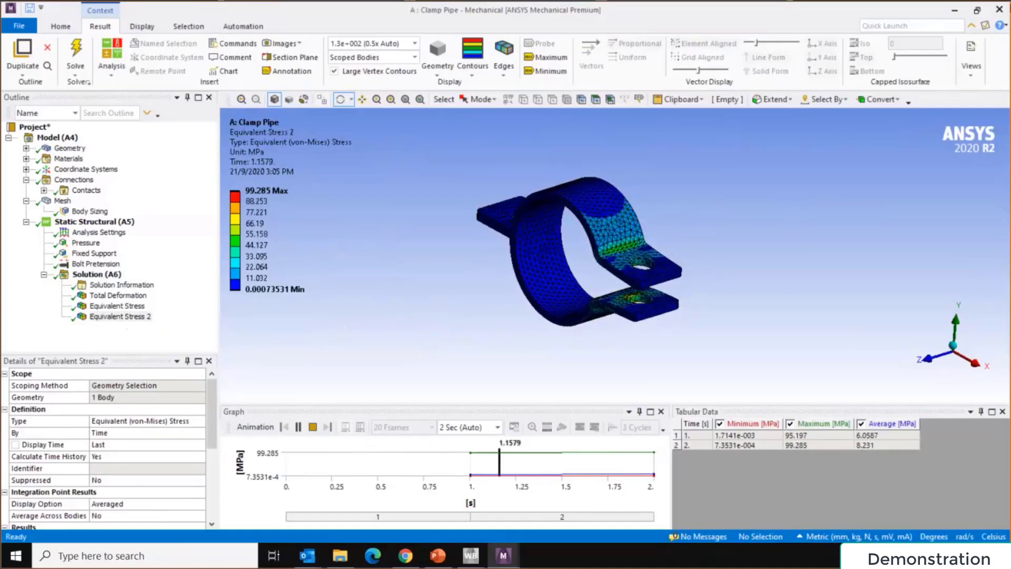
# Close the Mechanical window and switch to the Ex 2 Thermal Stress Analysis project in Workbench
pyautogui.click(998, 8)
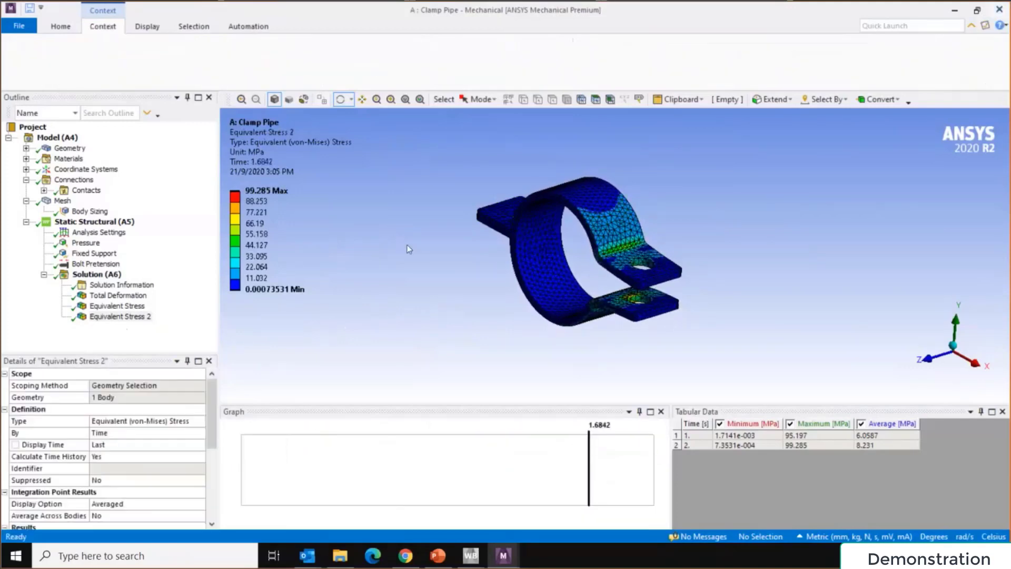
pyautogui.click(470, 555)
pyautogui.moveTo(470, 561)
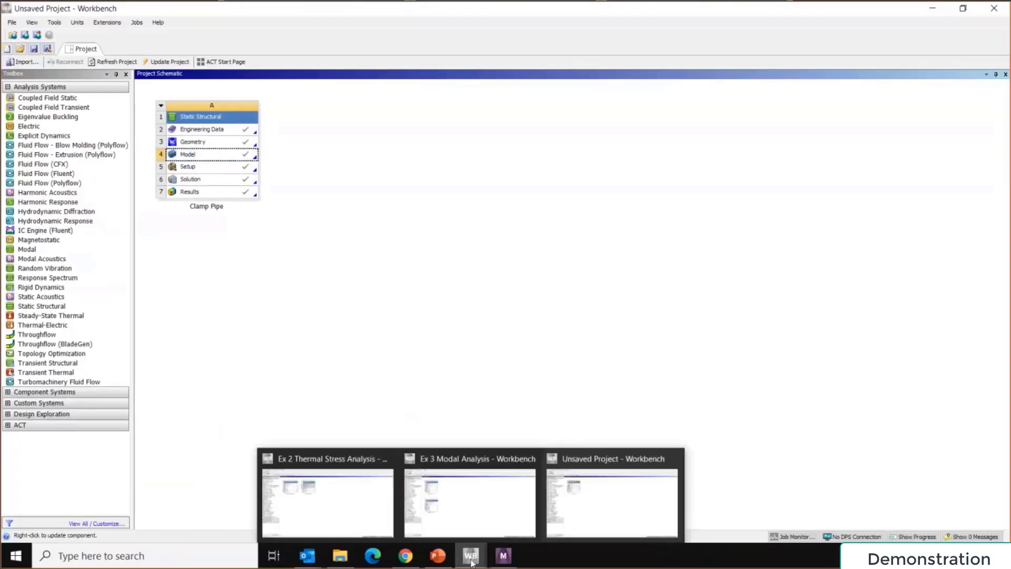
pyautogui.click(345, 506)
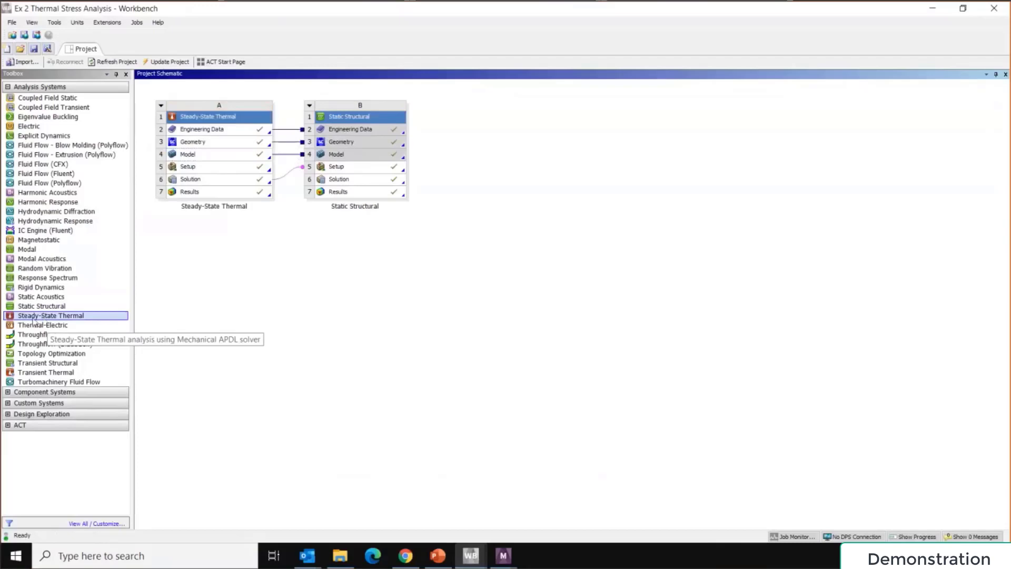
# Add a standalone Steady-State Thermal analysis system below the existing systems in the project schematic
pyautogui.moveTo(36, 321); pyautogui.dragTo(208, 221)
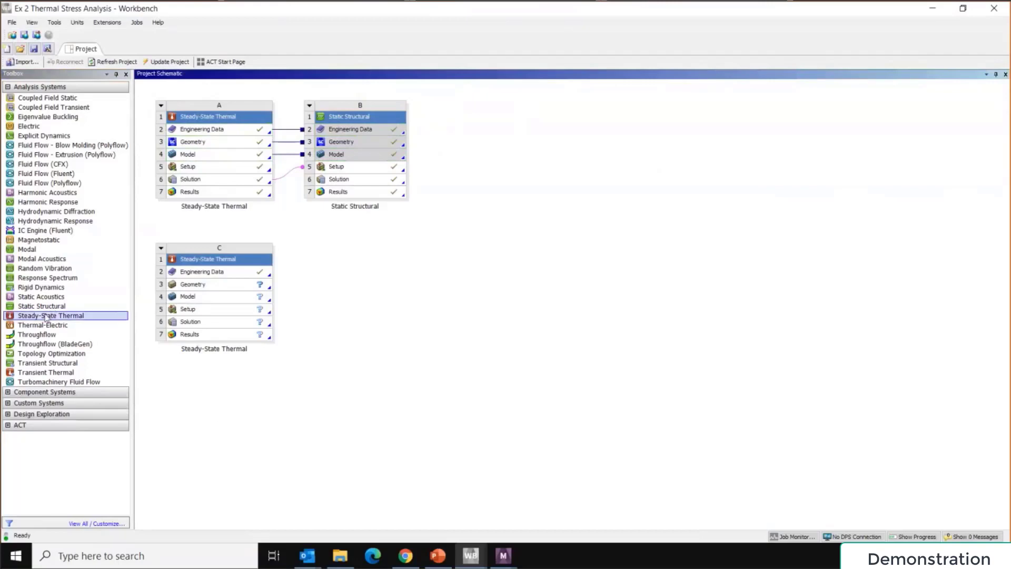
# Add a Static Structural system linked to the new Steady-State Thermal system's solution, sharing its engineering data, geometry and model
pyautogui.moveTo(32, 305); pyautogui.dragTo(220, 328)
pyautogui.click(322, 403)
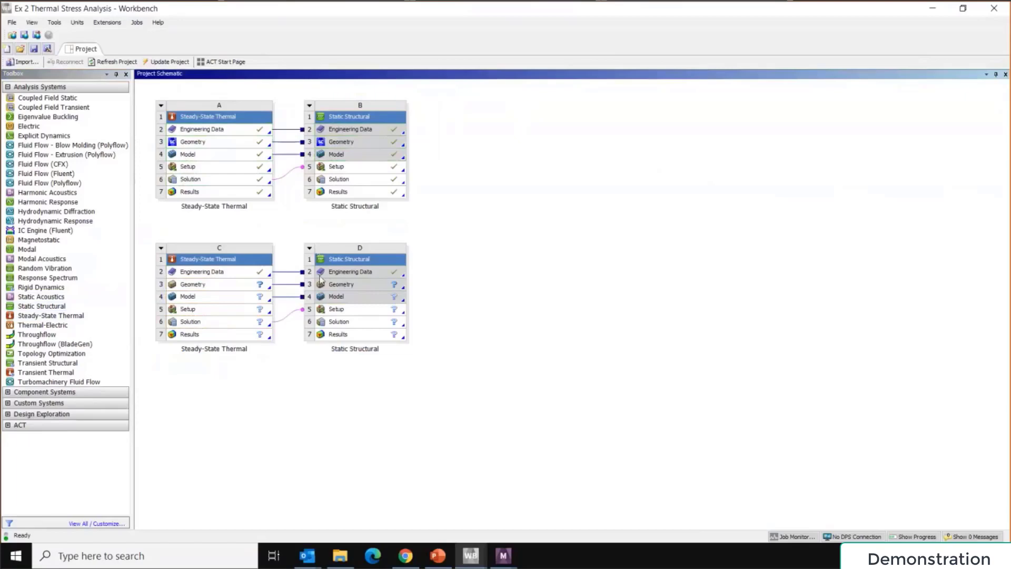
pyautogui.click(309, 250)
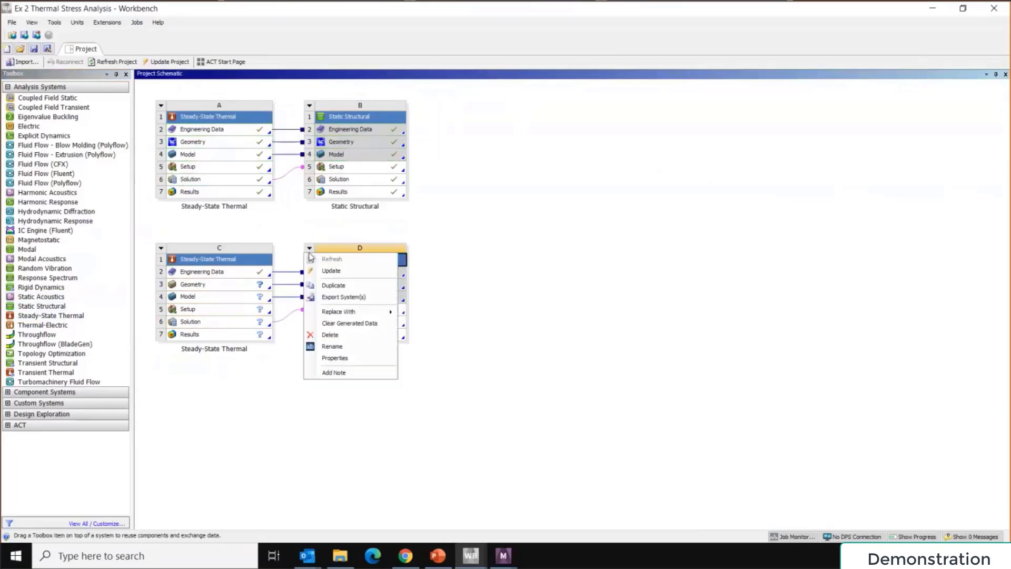
pyautogui.click(413, 238)
# Open the solved upper Steady-State Thermal system's results in Mechanical and inspect the board, base, chip and solder bodies of the geometry
pyautogui.doubleClick(227, 193)
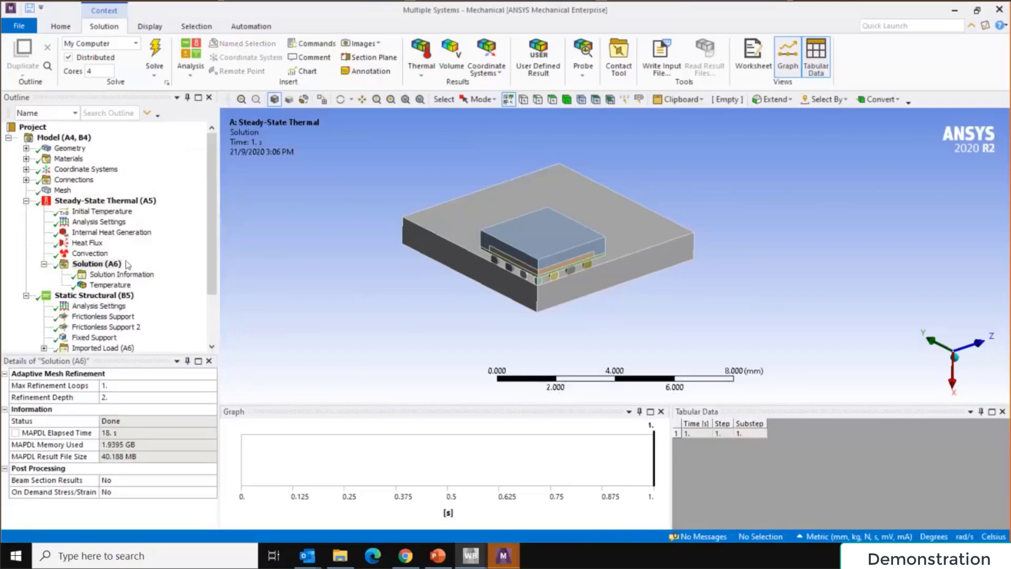
pyautogui.click(25, 149)
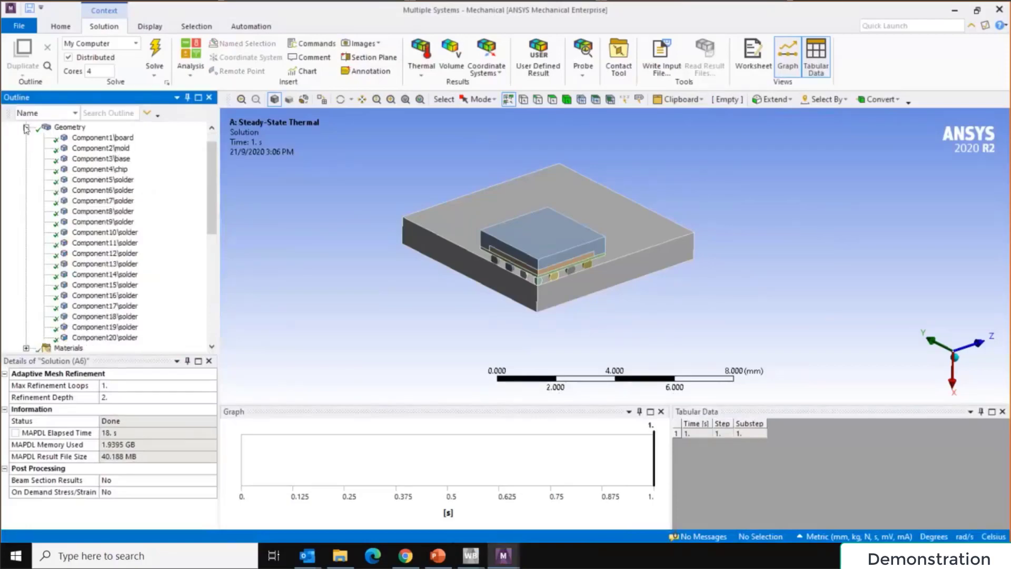
pyautogui.click(100, 138)
pyautogui.click(100, 159)
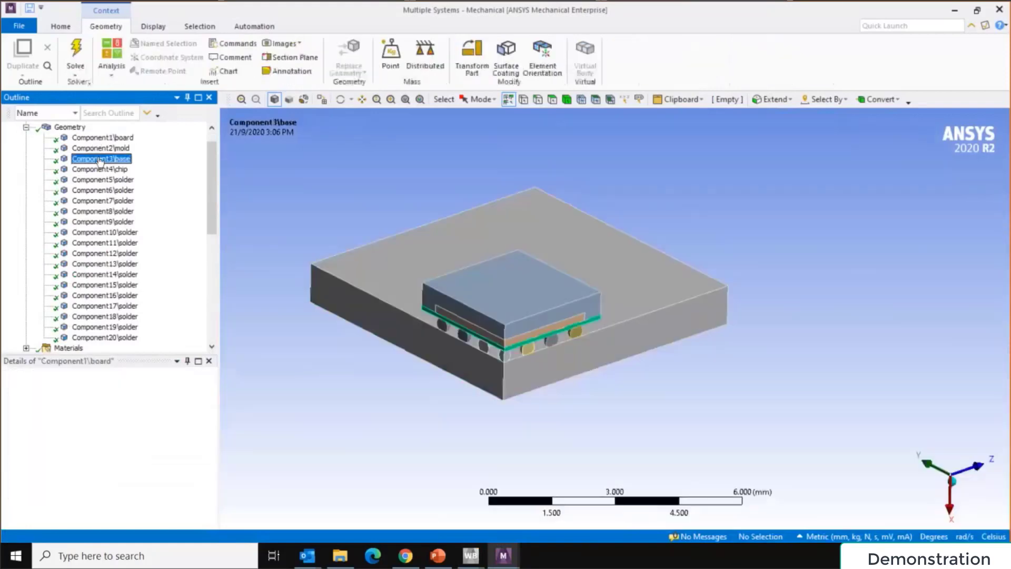
pyautogui.click(100, 169)
pyautogui.click(103, 190)
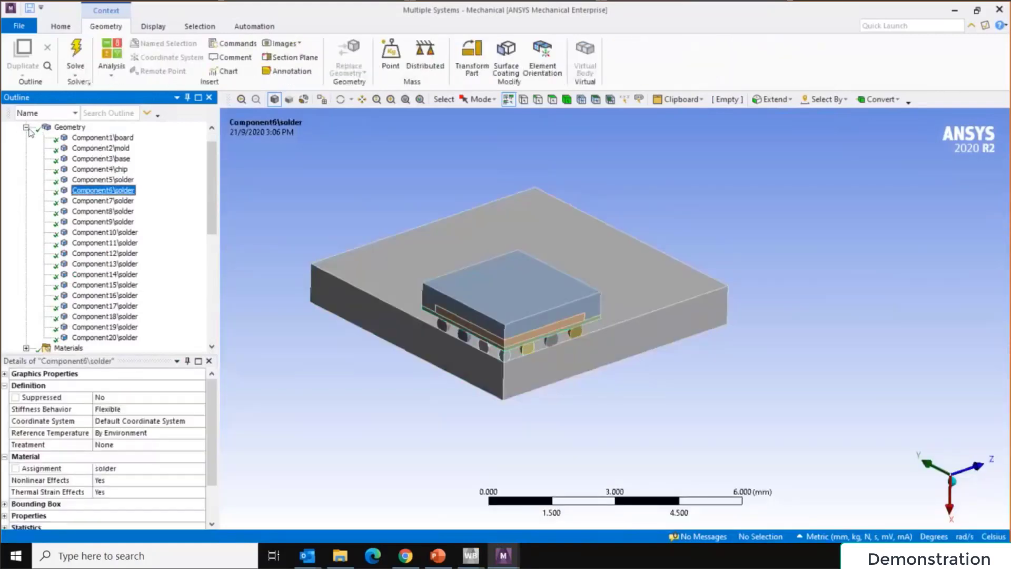
pyautogui.click(25, 127)
# Step through the bonded contacts between the board and the solder balls to examine their contact and target faces
pyautogui.click(25, 159)
pyautogui.click(43, 169)
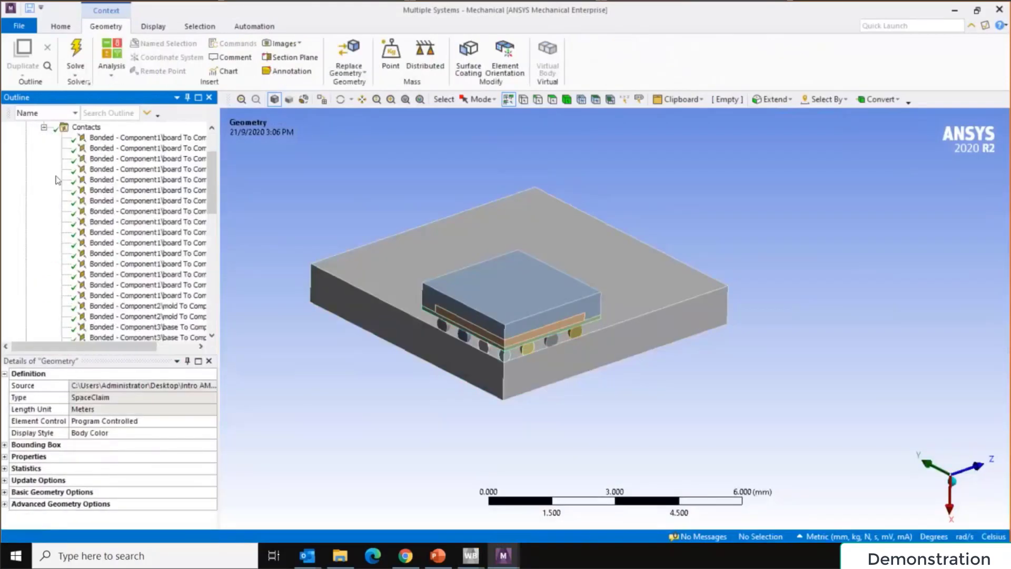
pyautogui.click(29, 159)
pyautogui.press('Down')
pyautogui.press('Down')
pyautogui.press('Down')
pyautogui.press('Down')
pyautogui.press('Down')
pyautogui.press('Down')
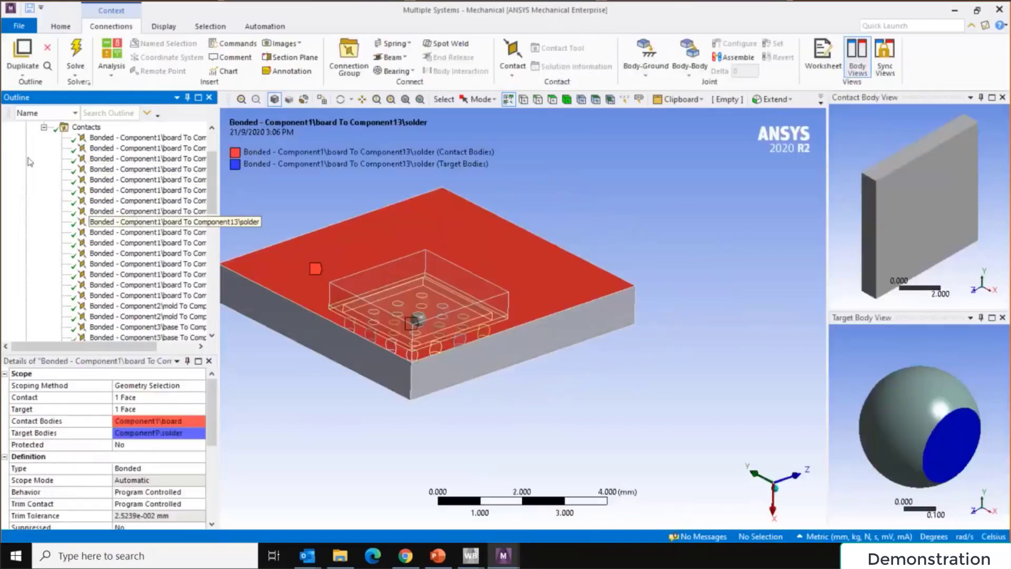
pyautogui.click(44, 127)
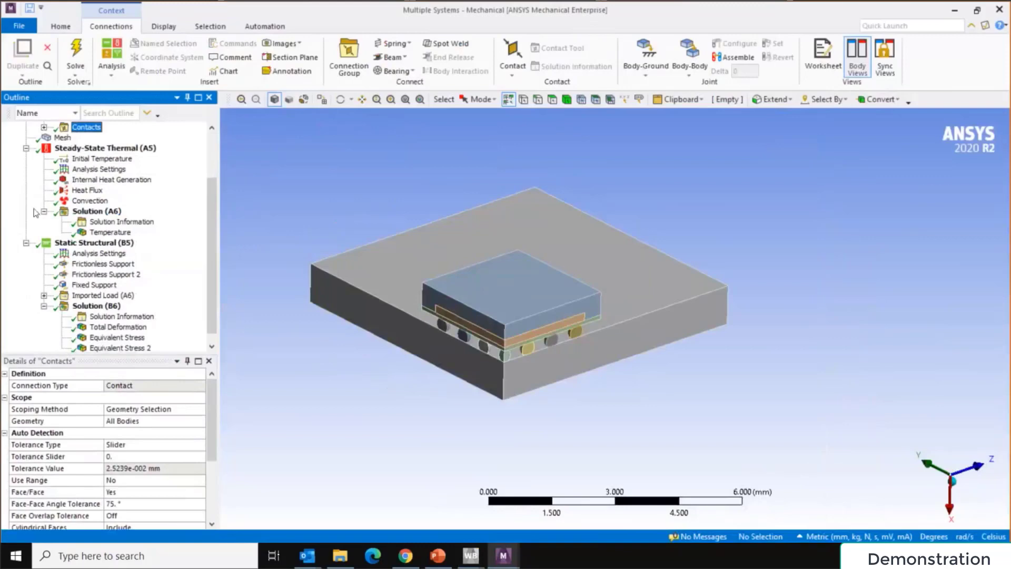
# Review the thermal loads: the chip's internal heat generation, the heat flux on the mold's top face and the convection
pyautogui.scroll(1, 131, 216)
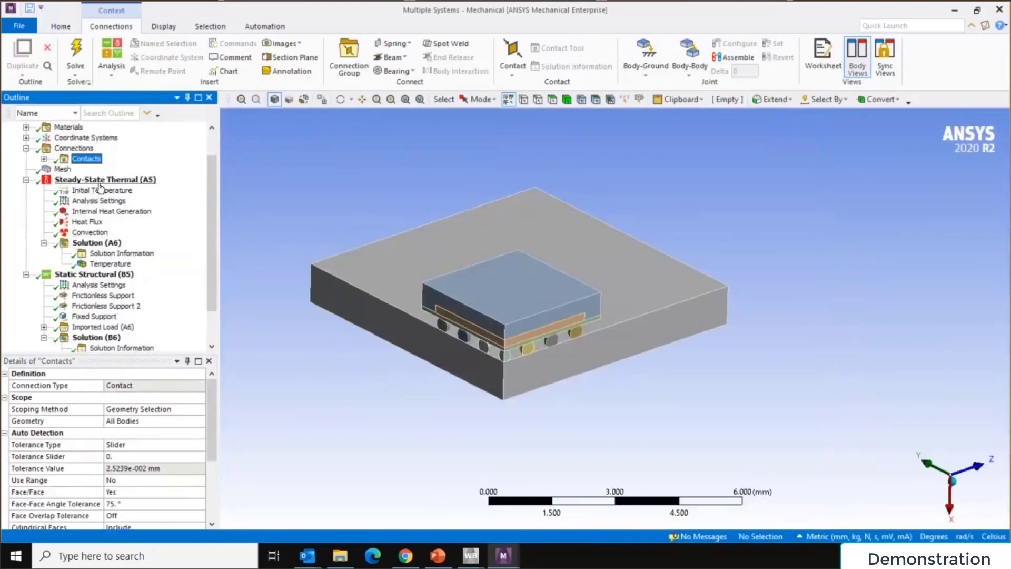
pyautogui.click(103, 212)
pyautogui.scroll(5, 535, 249)
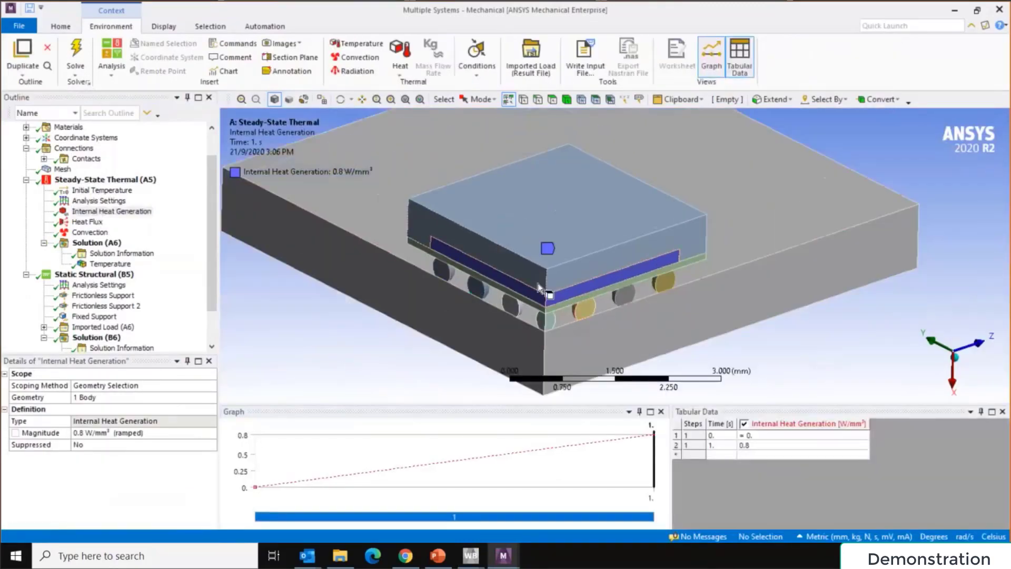
pyautogui.click(87, 222)
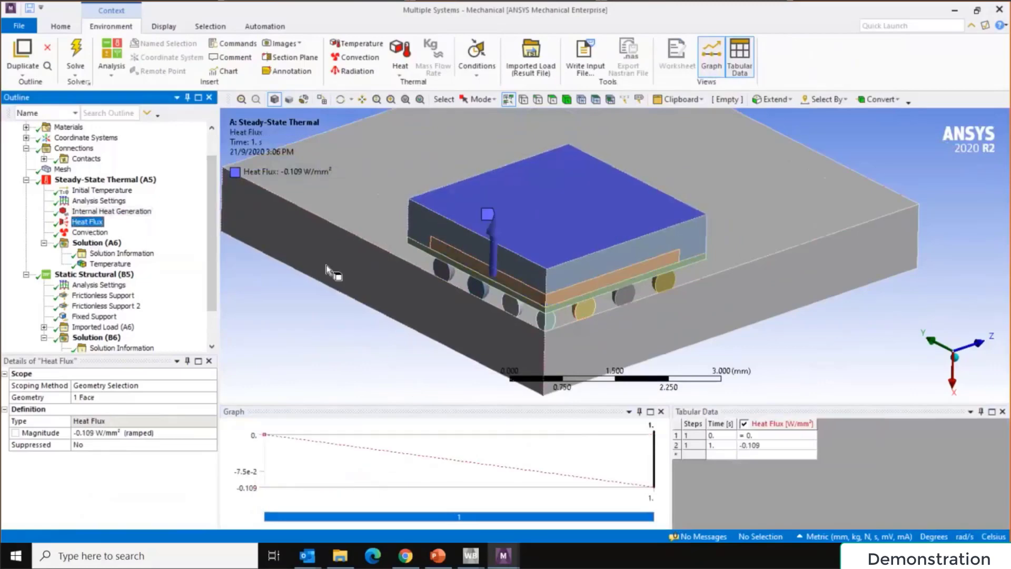
pyautogui.click(92, 233)
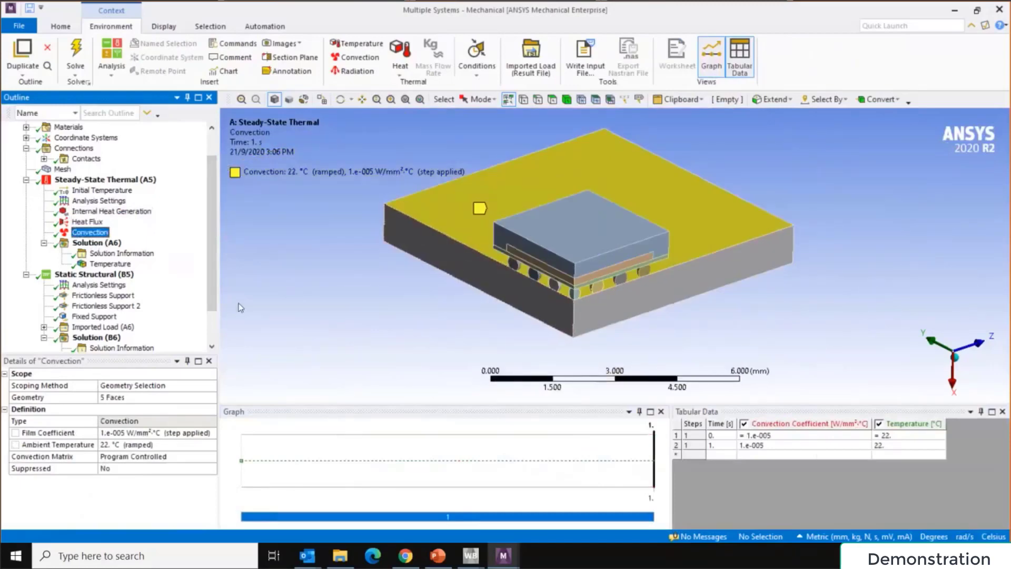
# Display the steady-state temperature result and examine its distribution over the chip and board from several angles
pyautogui.click(103, 265)
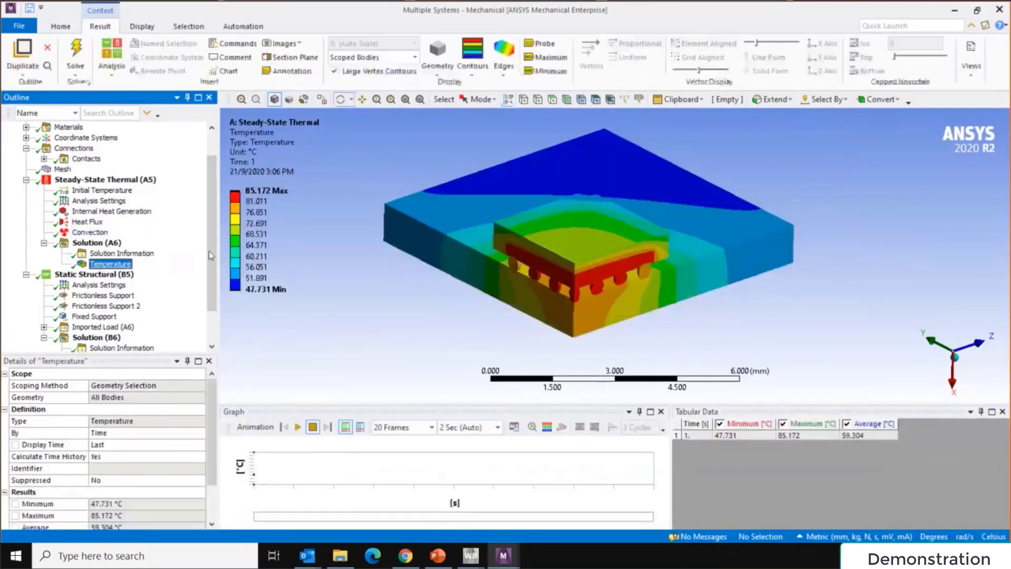
pyautogui.moveTo(493, 290); pyautogui.dragTo(493, 297, button='middle')
pyautogui.moveTo(540, 308); pyautogui.dragTo(586, 288)
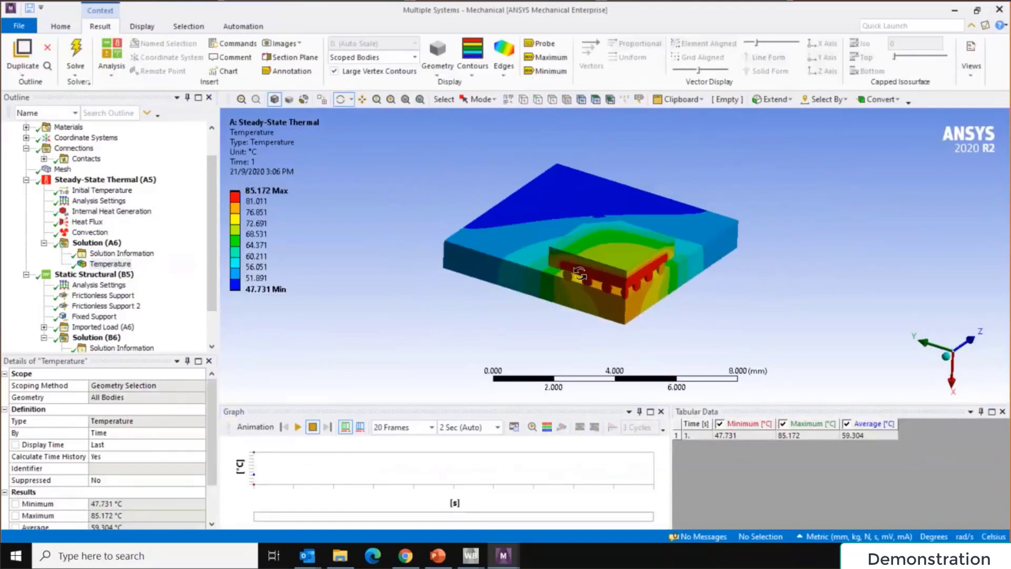
pyautogui.moveTo(557, 264); pyautogui.dragTo(572, 203)
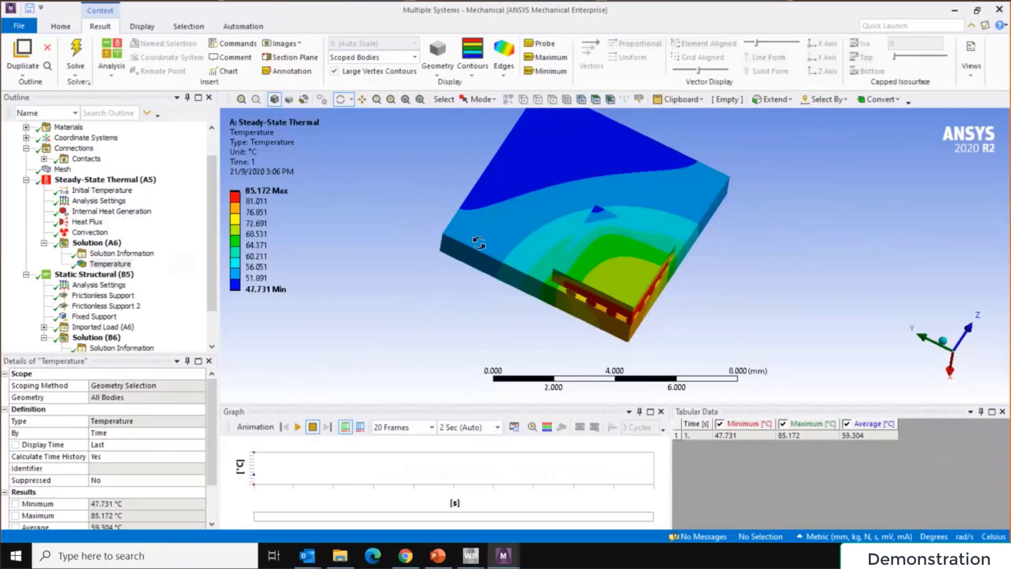
pyautogui.moveTo(508, 245); pyautogui.dragTo(509, 217)
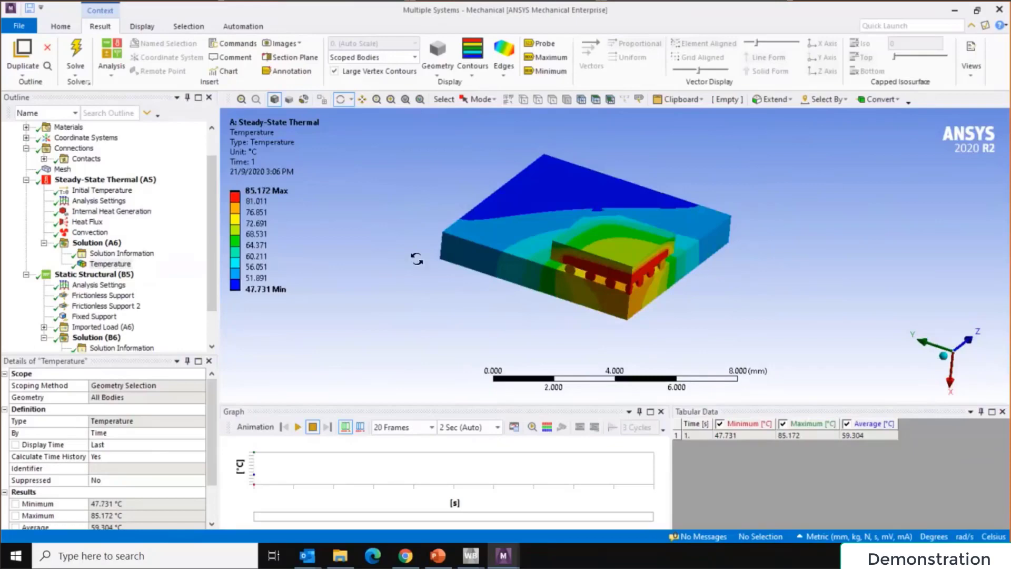
# Review the imported body temperature, the fixed support and the first frictionless support of the static structural analysis
pyautogui.scroll(-1, 123, 272)
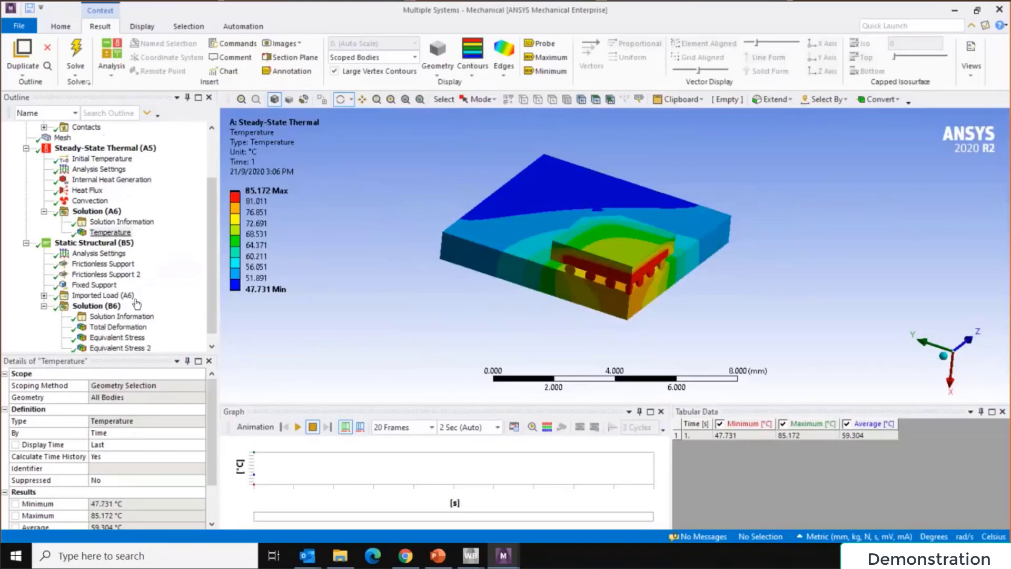
pyautogui.click(45, 296)
pyautogui.scroll(-1, 105, 300)
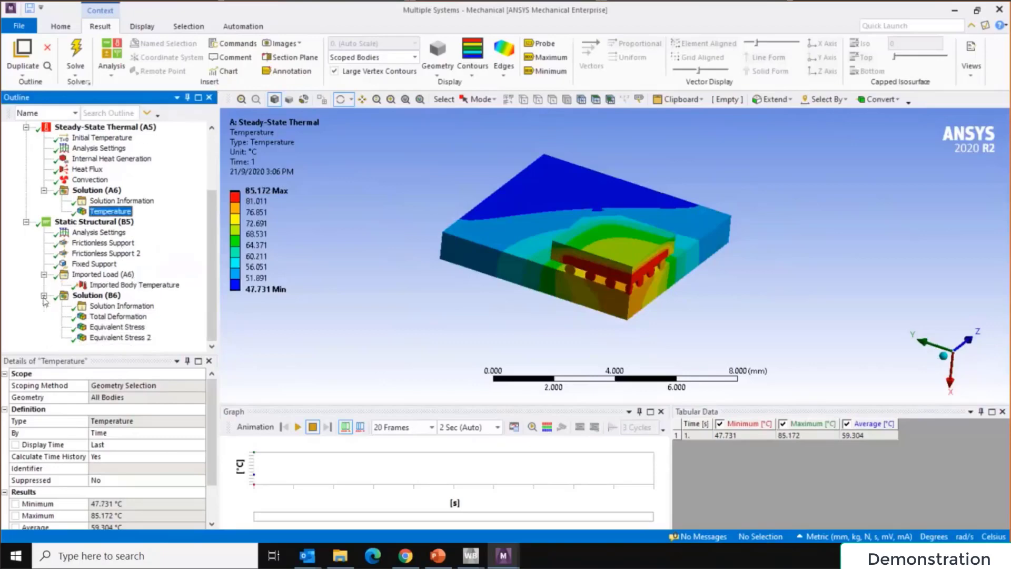
pyautogui.click(144, 286)
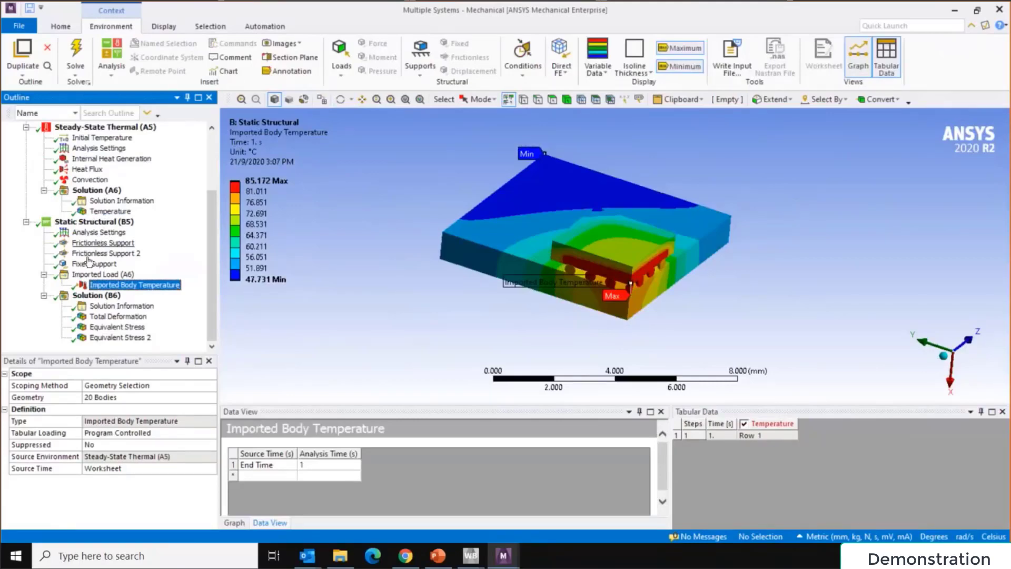
pyautogui.click(105, 263)
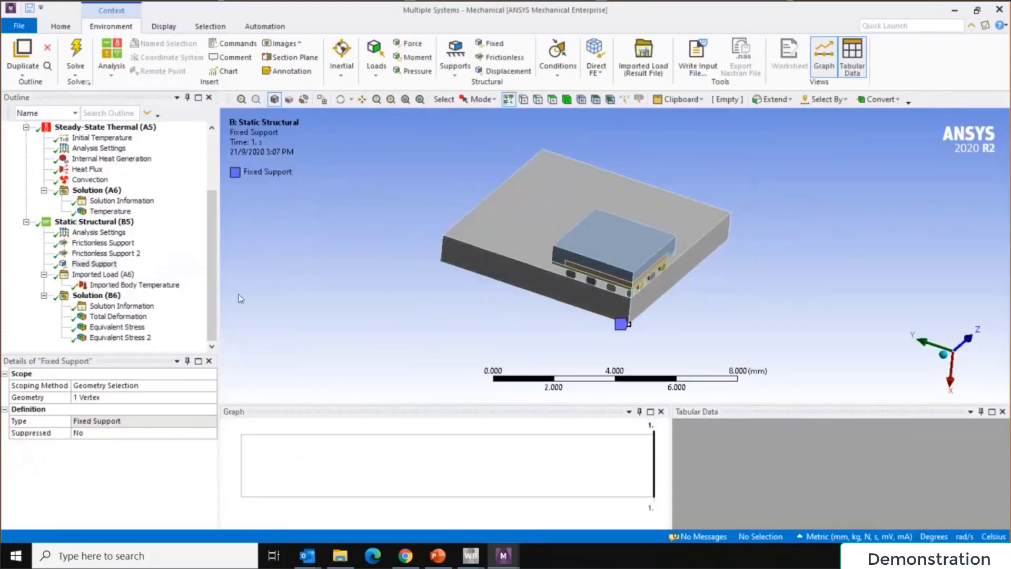
pyautogui.click(111, 242)
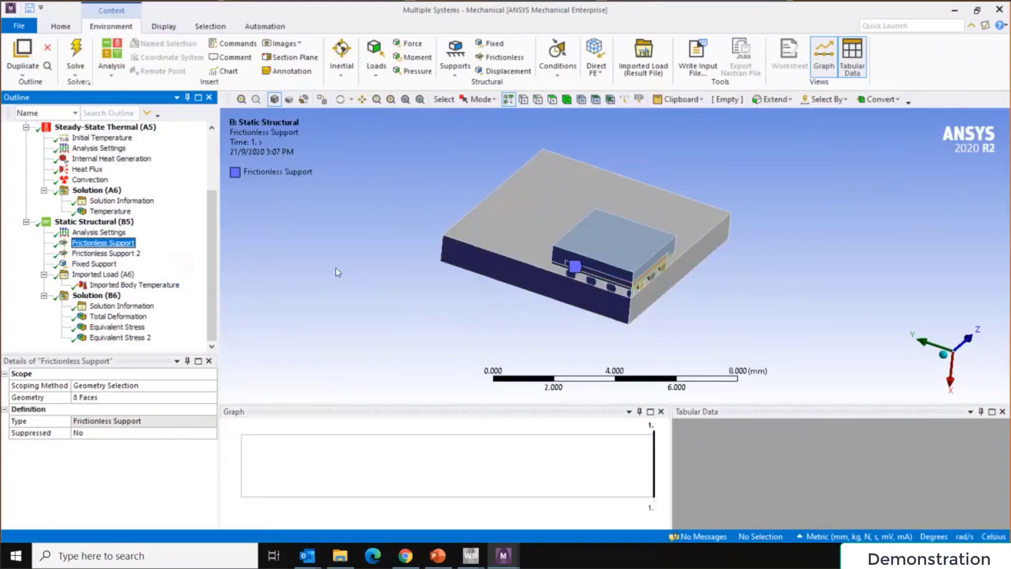
# Display the equivalent stress of the whole assembly and examine it closely around the chip and solder balls
pyautogui.click(117, 327)
pyautogui.scroll(3, 500, 332)
pyautogui.moveTo(500, 333); pyautogui.dragTo(655, 274)
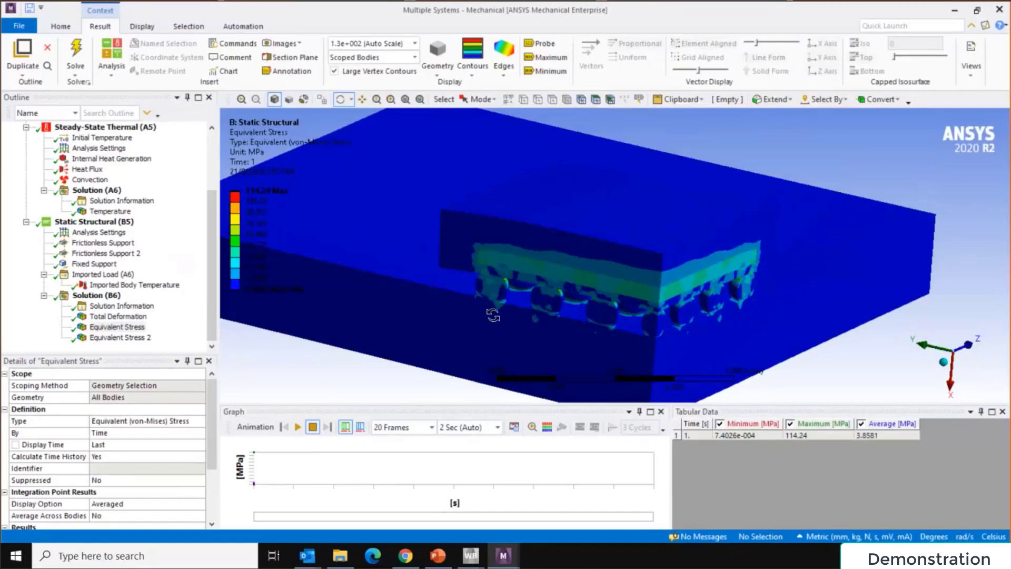
pyautogui.moveTo(492, 314); pyautogui.dragTo(586, 321)
pyautogui.scroll(3, 586, 321)
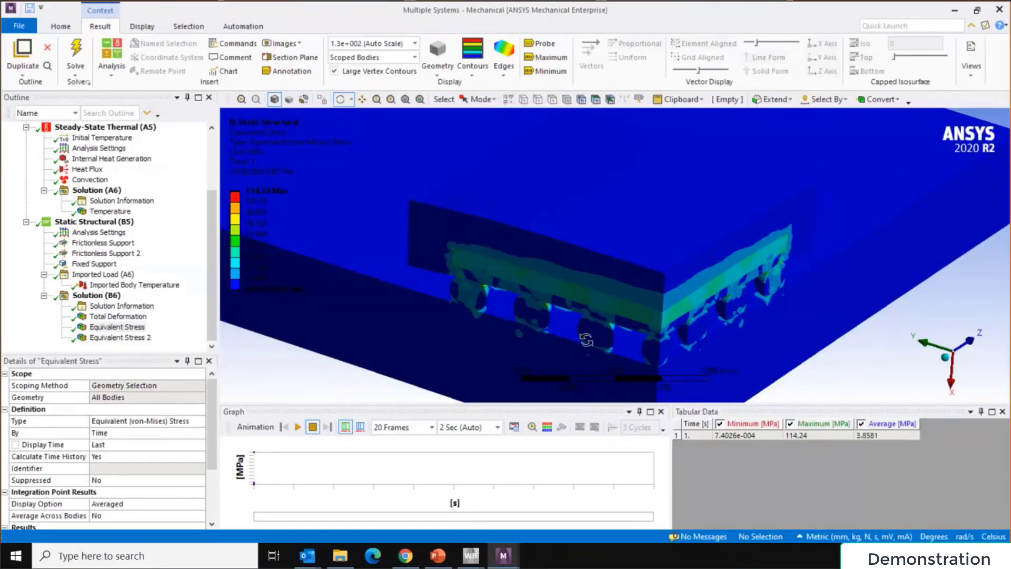
pyautogui.moveTo(559, 344); pyautogui.dragTo(600, 320)
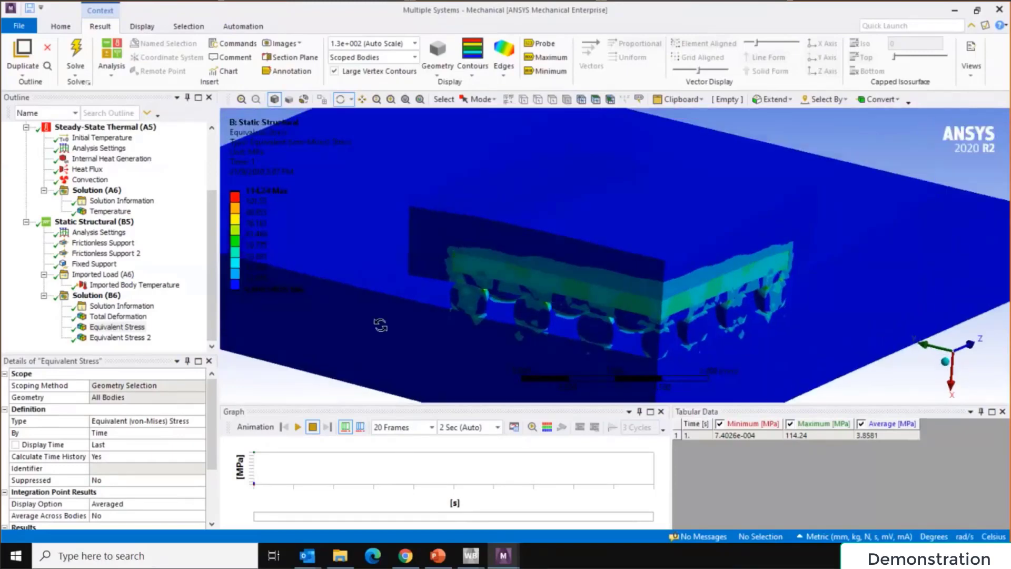
# Display the equivalent stress scoped to the solder balls only and examine the stress on their upper faces
pyautogui.click(120, 338)
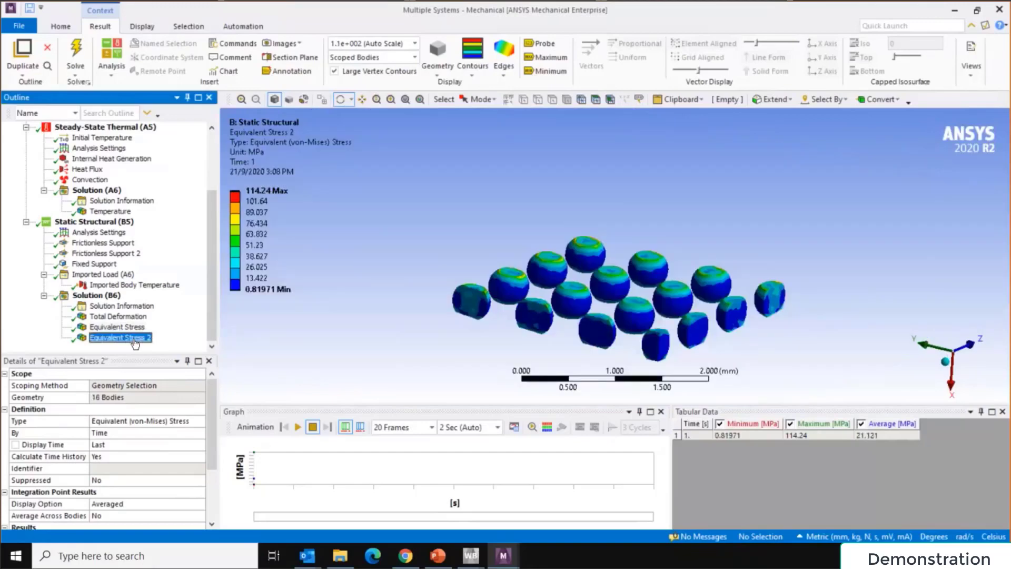
pyautogui.moveTo(579, 263); pyautogui.dragTo(550, 283)
pyautogui.moveTo(585, 246); pyautogui.dragTo(670, 262)
pyautogui.scroll(5, 668, 275)
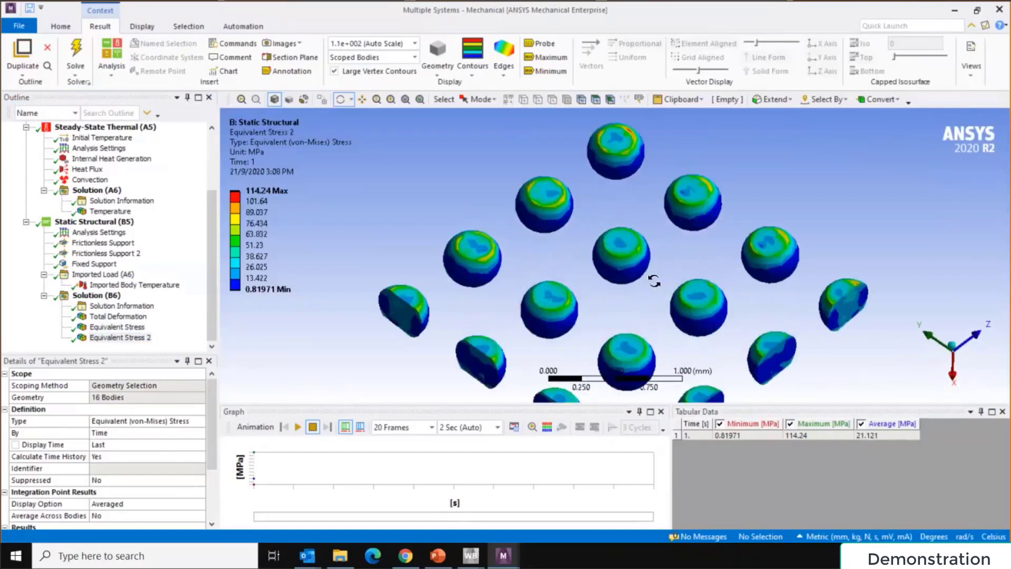
pyautogui.scroll(-3, 655, 281)
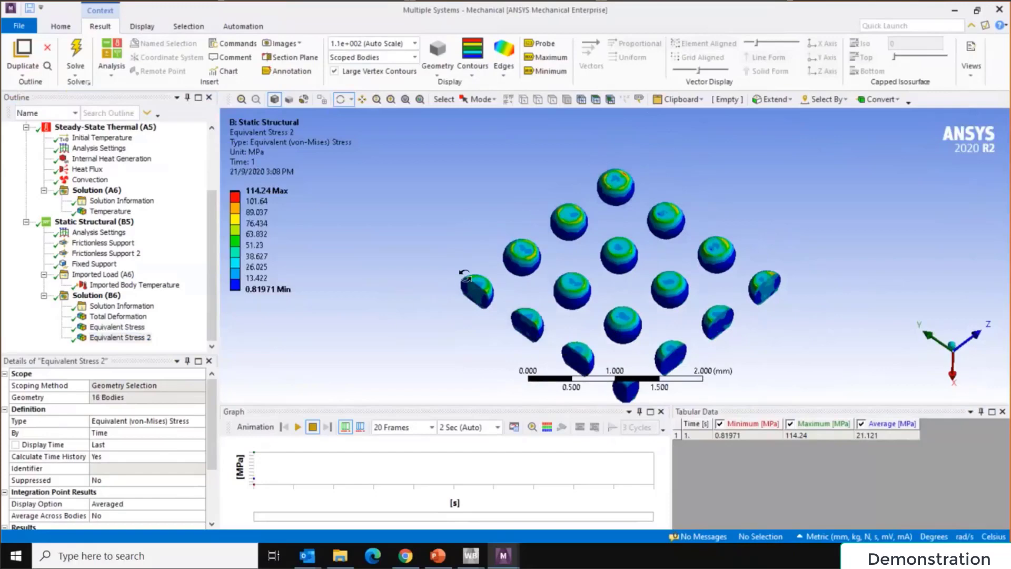
# Display the total deformation of the whole assembly and animate it
pyautogui.click(126, 317)
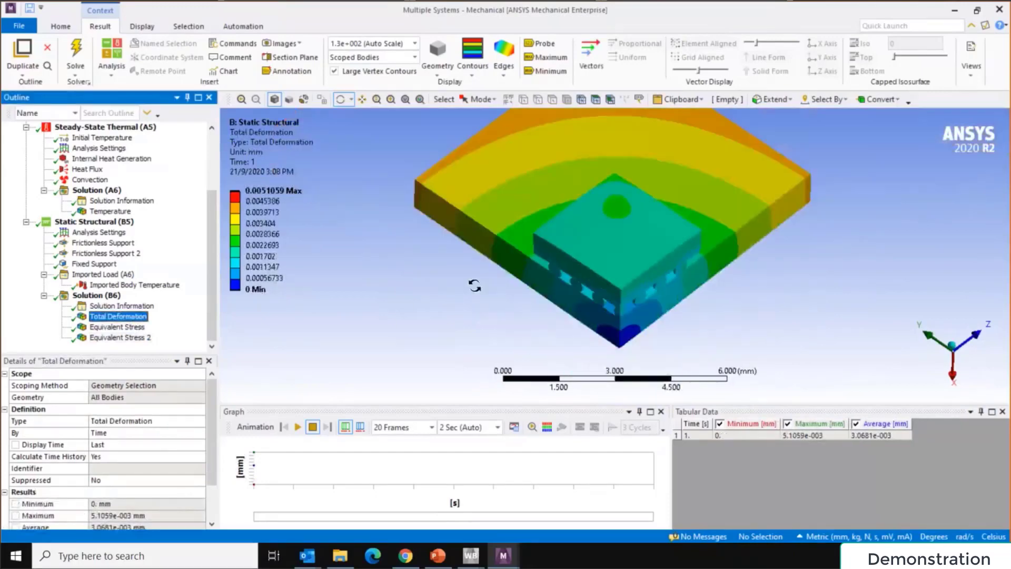
pyautogui.click(299, 428)
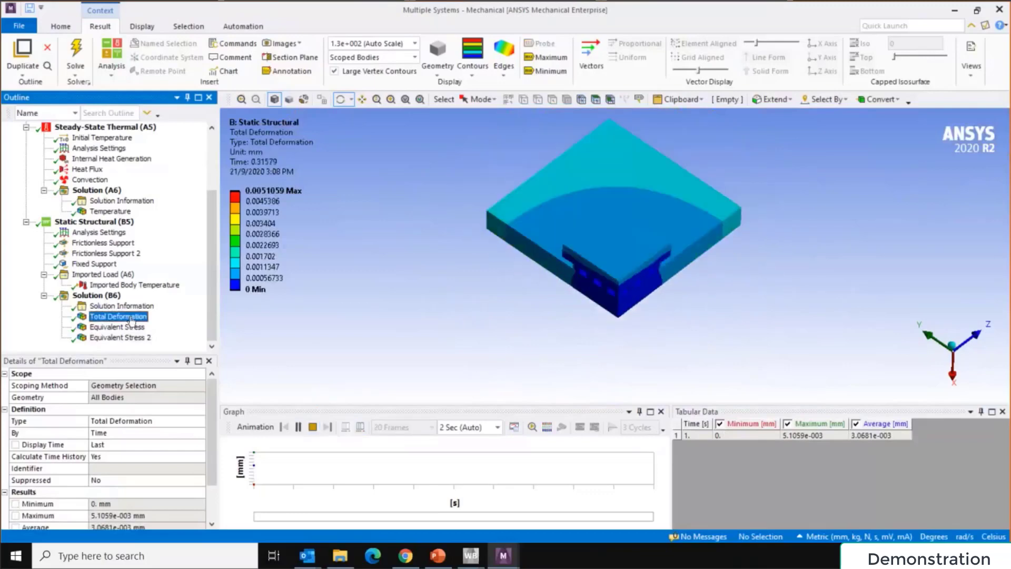
# Animate the whole assembly's equivalent stress to examine the chip and solder area, stop it, and switch back to the Workbench project
pyautogui.press('Down')
pyautogui.click(298, 427)
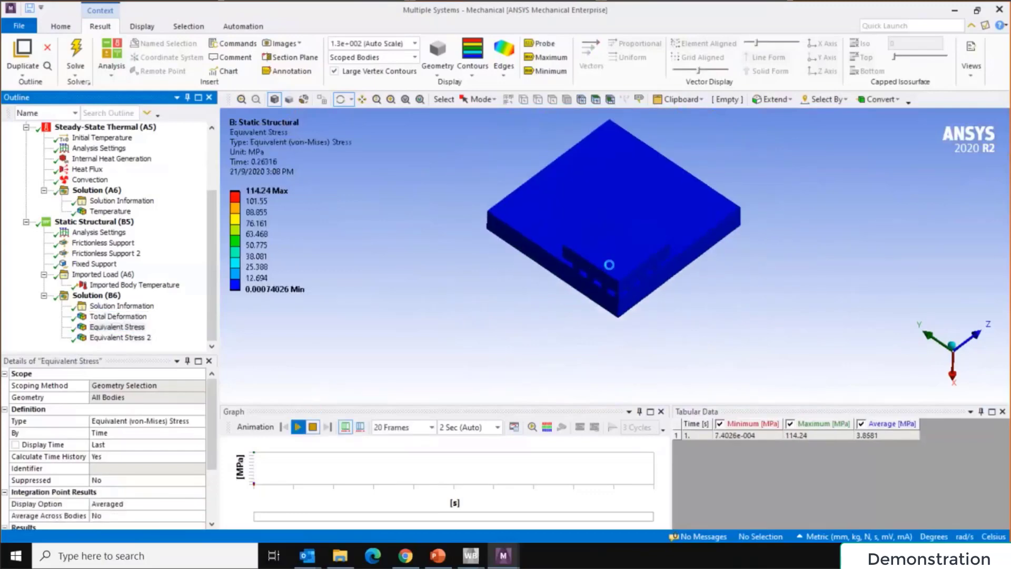
pyautogui.scroll(6, 609, 266)
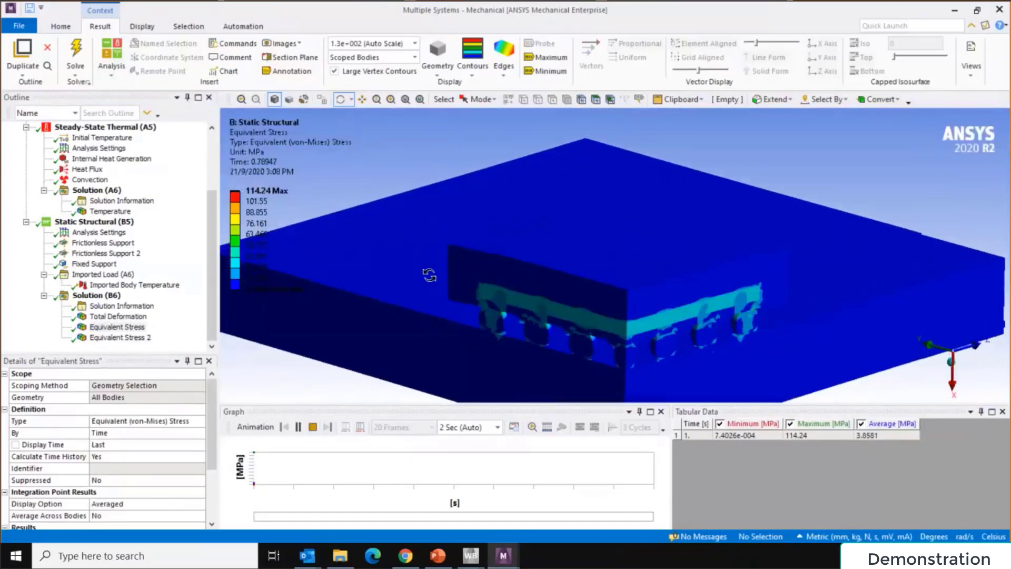
pyautogui.moveTo(426, 273); pyautogui.dragTo(410, 258)
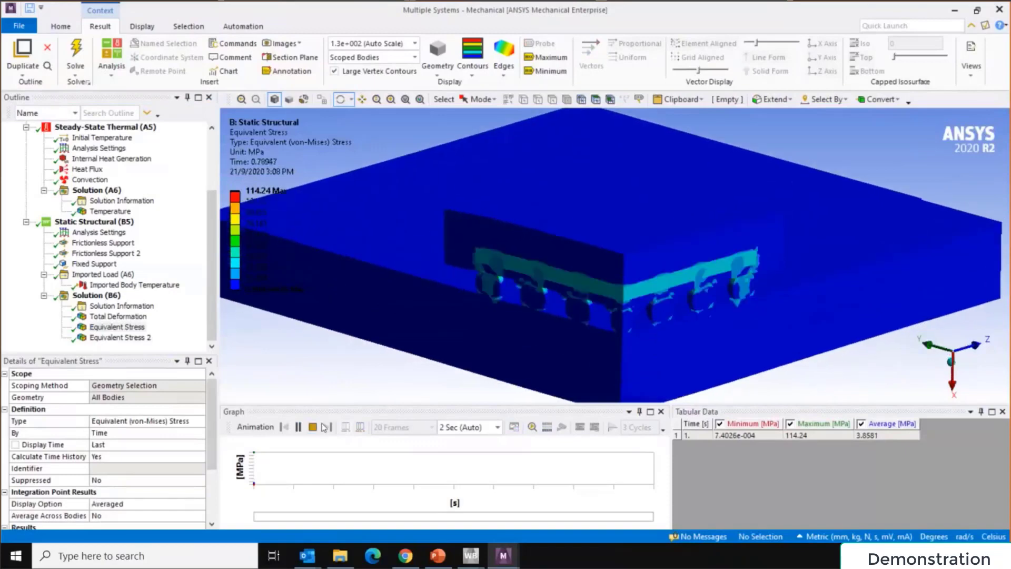
pyautogui.click(313, 427)
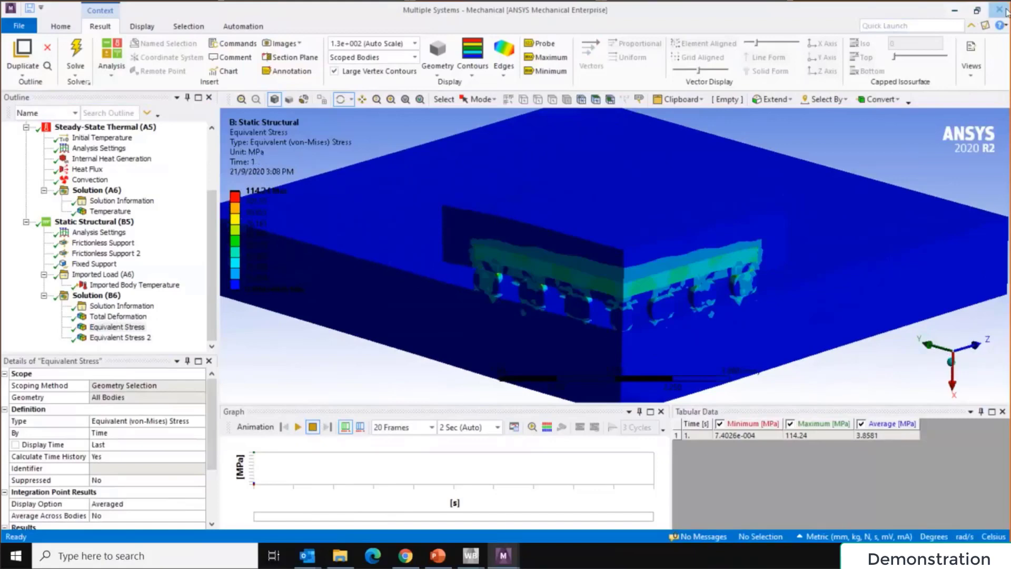
pyautogui.hotkey('alt', 'Tab')
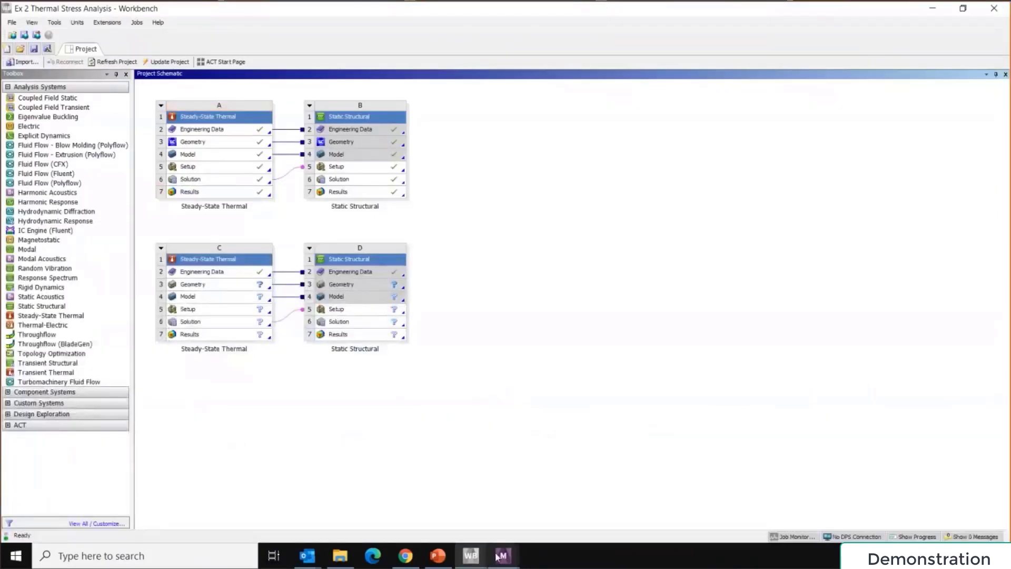
# Switch to the Ex 3 Modal Analysis project in Workbench and bring up the Frame A modal model in Mechanical
pyautogui.moveTo(477, 562)
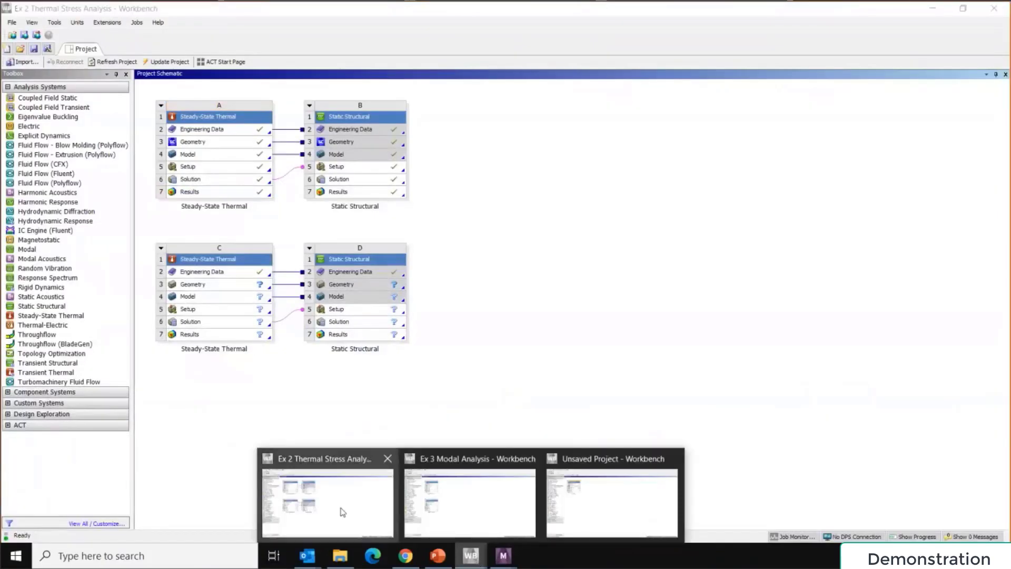
pyautogui.click(464, 522)
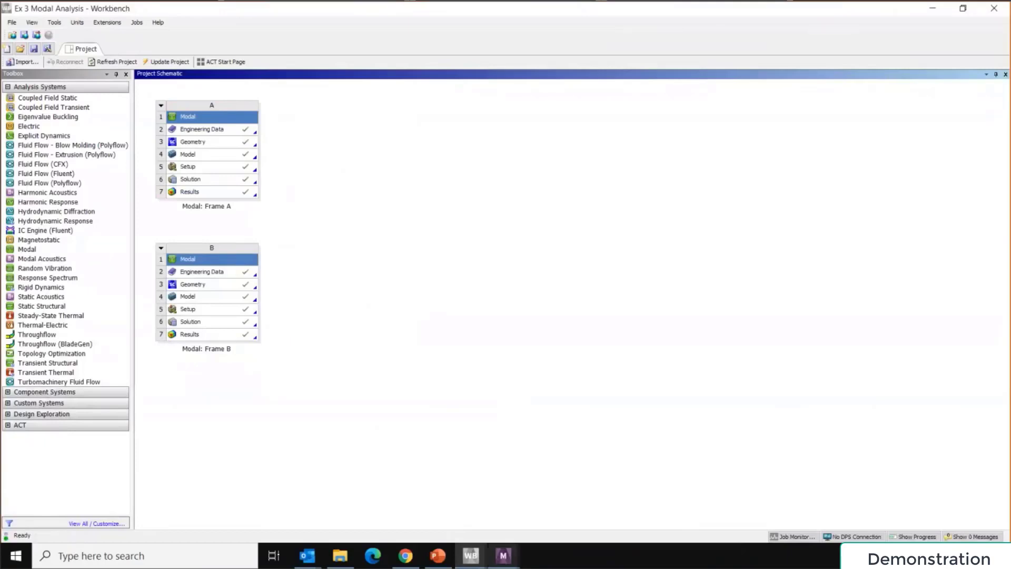
pyautogui.click(500, 557)
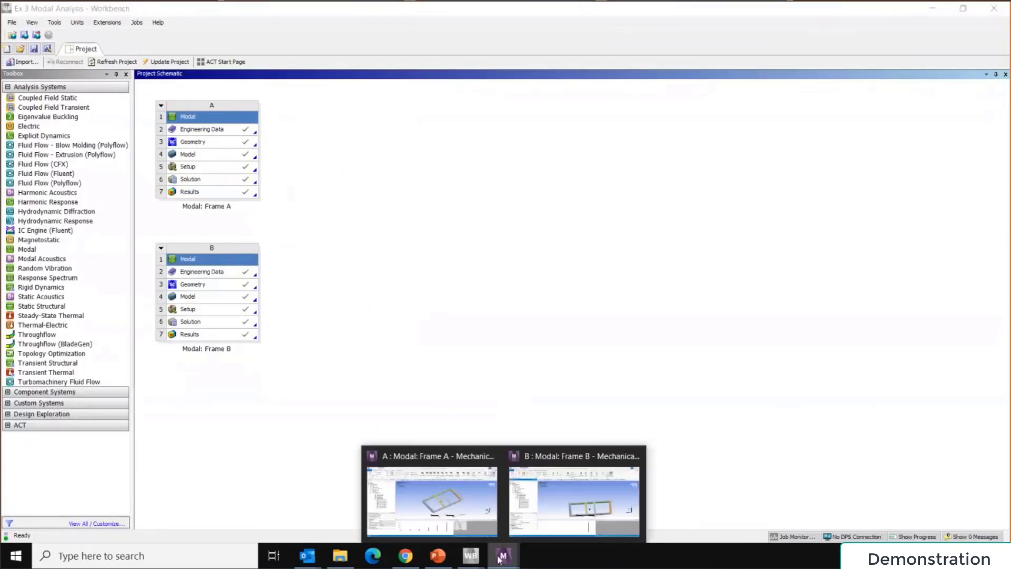
pyautogui.click(438, 499)
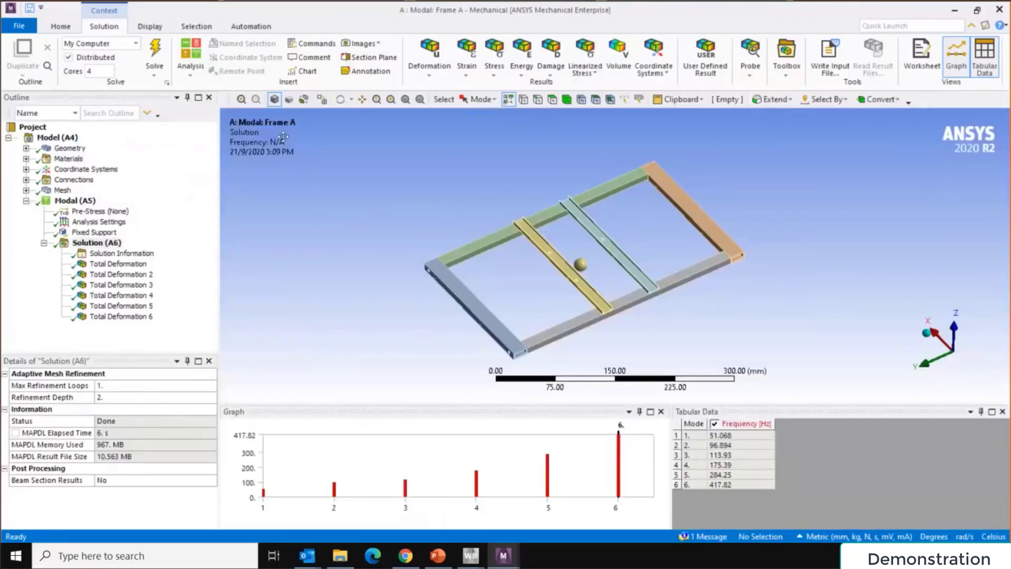
# Compare the inner crossmember profiles of Frame B and Frame A from a near edge-on side view
pyautogui.moveTo(502, 555)
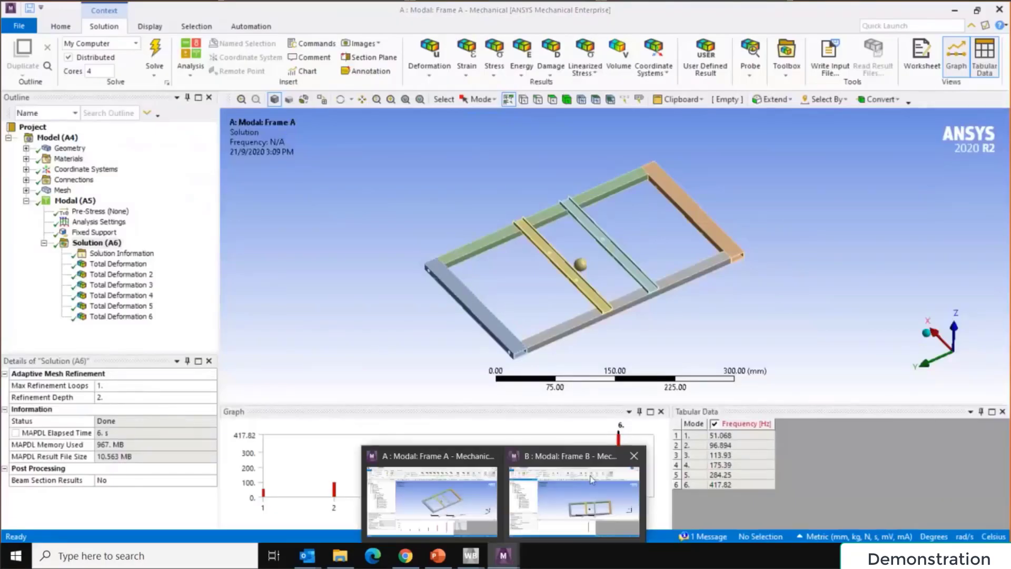
pyautogui.click(538, 498)
pyautogui.moveTo(609, 300); pyautogui.dragTo(507, 179, button='middle')
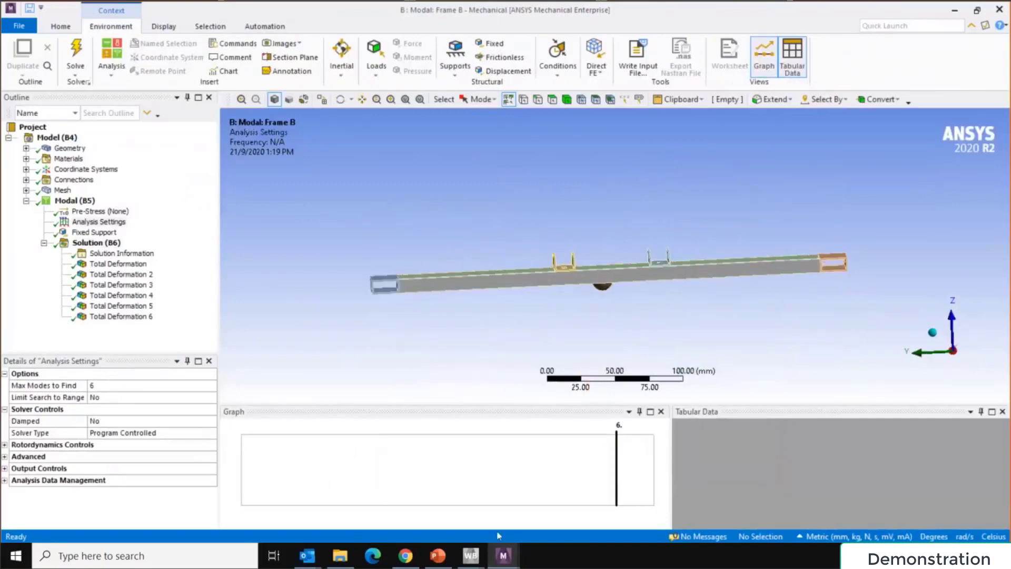
pyautogui.moveTo(502, 555)
pyautogui.click(467, 498)
pyautogui.moveTo(517, 357); pyautogui.dragTo(550, 295, button='middle')
pyautogui.scroll(3, 596, 318)
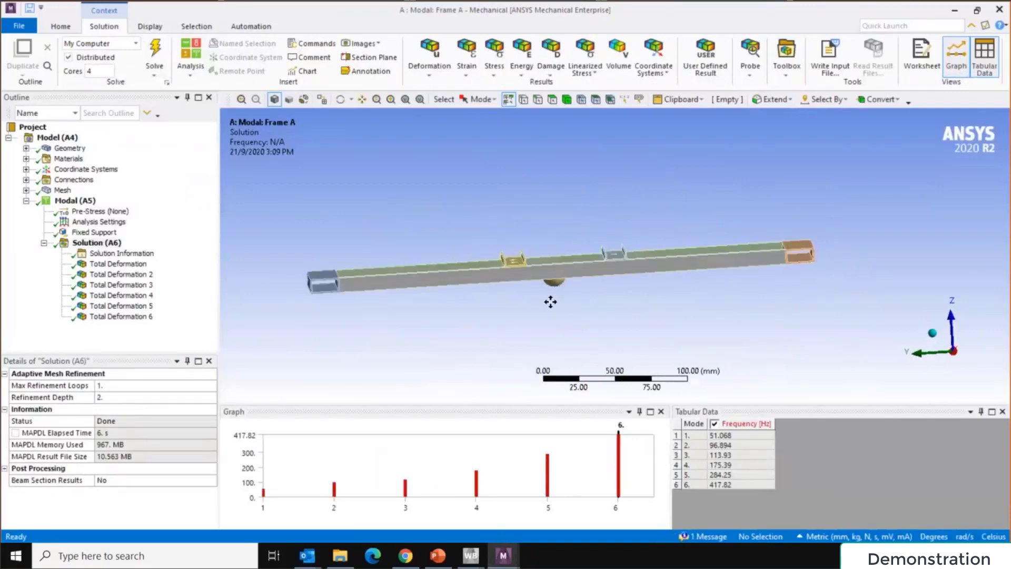
# Compare the overall frame layouts of Frame B and Frame A again from oblique views
pyautogui.moveTo(503, 555)
pyautogui.click(532, 525)
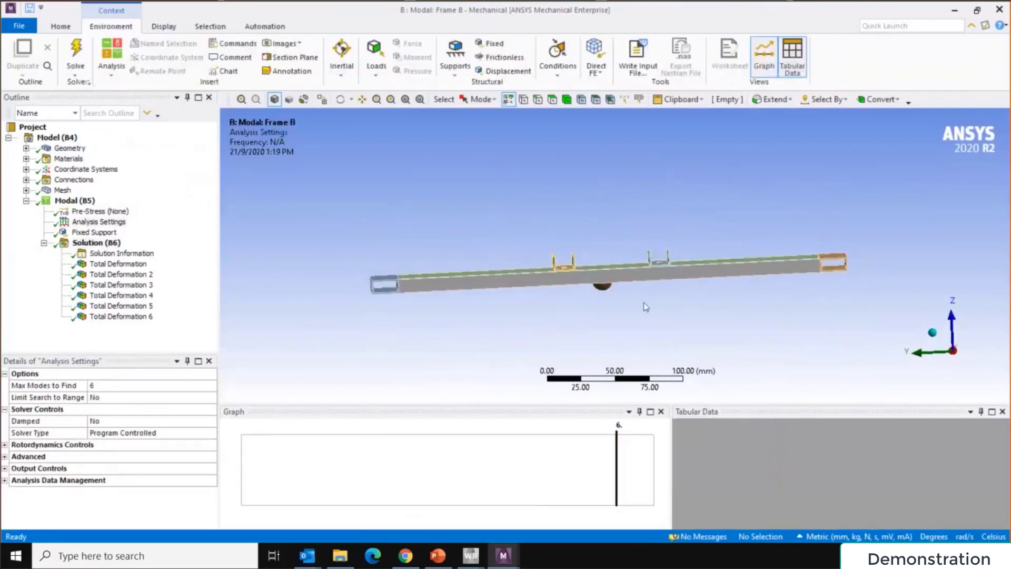
pyautogui.moveTo(576, 280); pyautogui.dragTo(548, 270, button='middle')
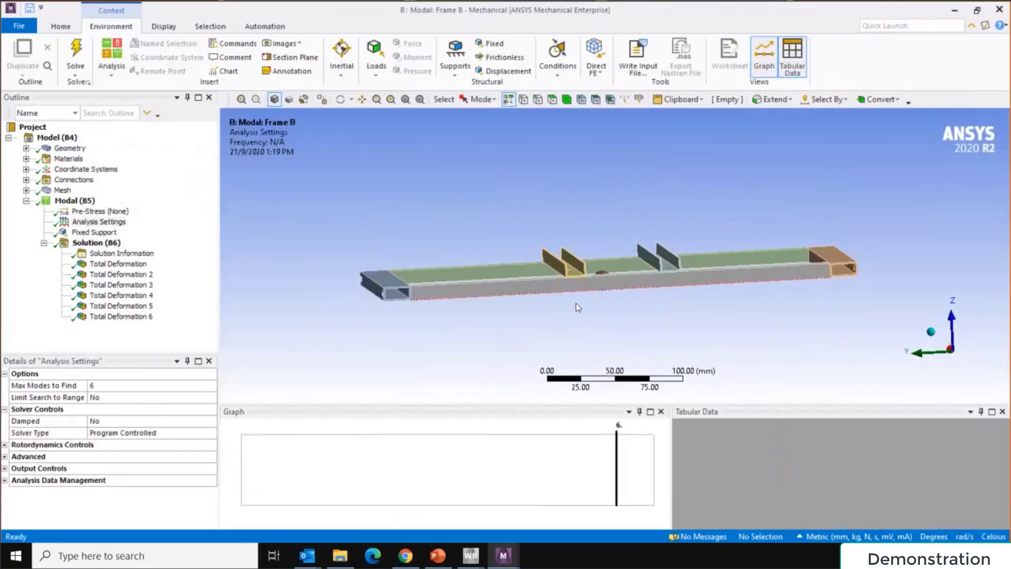
pyautogui.moveTo(504, 556)
pyautogui.click(574, 492)
pyautogui.moveTo(522, 333); pyautogui.dragTo(524, 414, button='middle')
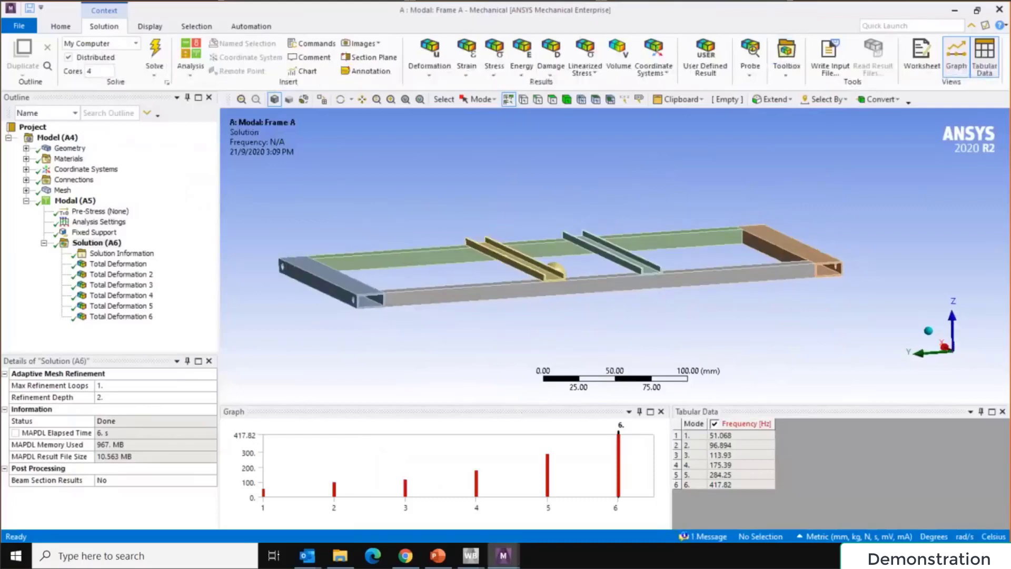
# Switch to Frame B and examine the point mass under its geometry, including its location between the inner frame members
pyautogui.moveTo(503, 555)
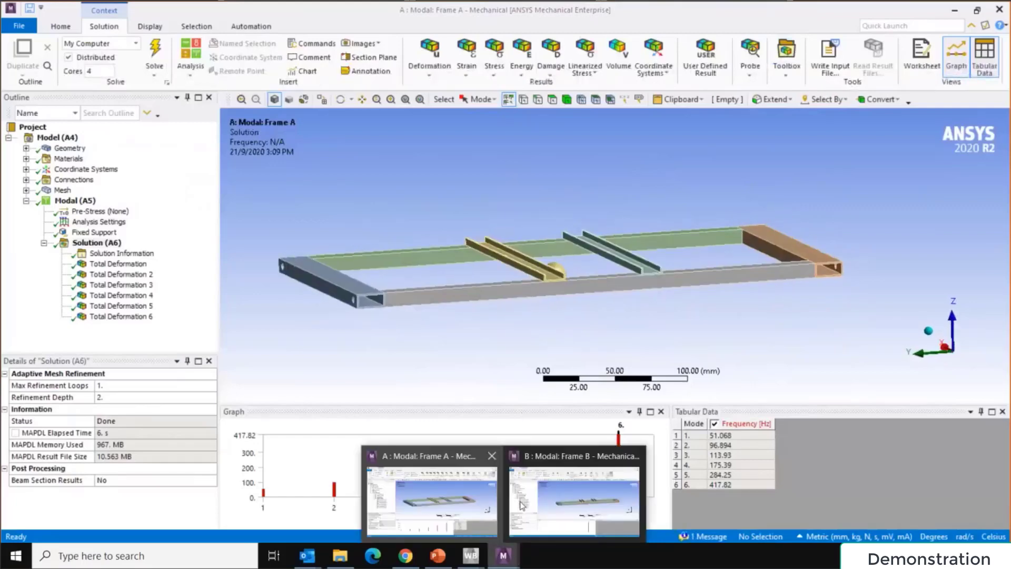
pyautogui.click(560, 481)
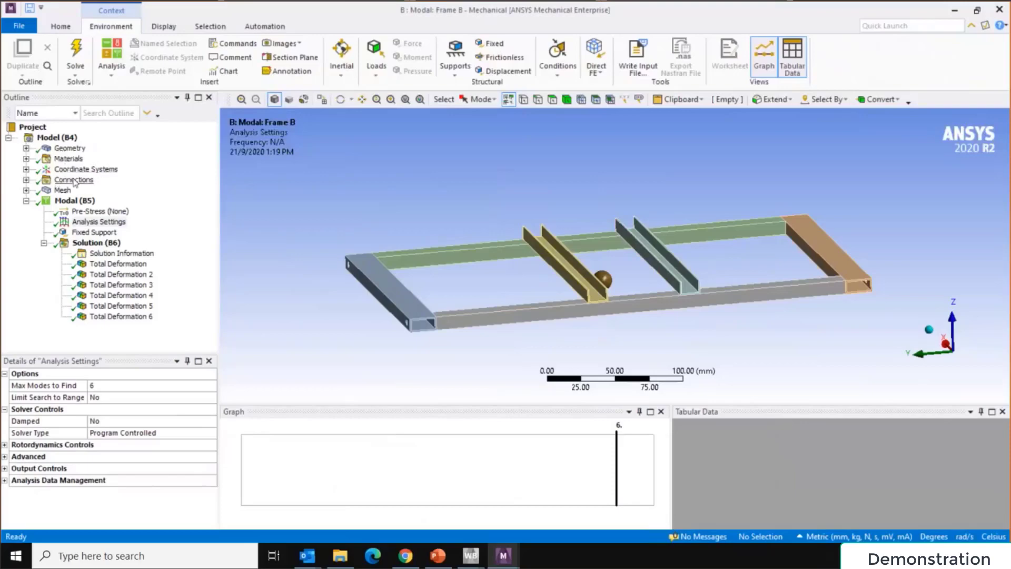
pyautogui.click(26, 148)
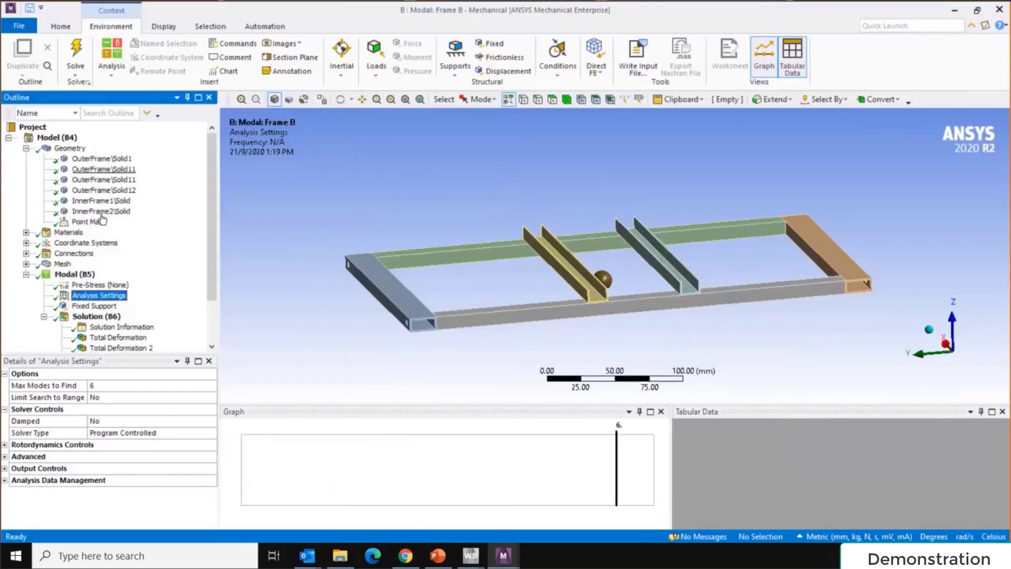
pyautogui.click(89, 221)
pyautogui.moveTo(490, 342); pyautogui.dragTo(530, 402, button='middle')
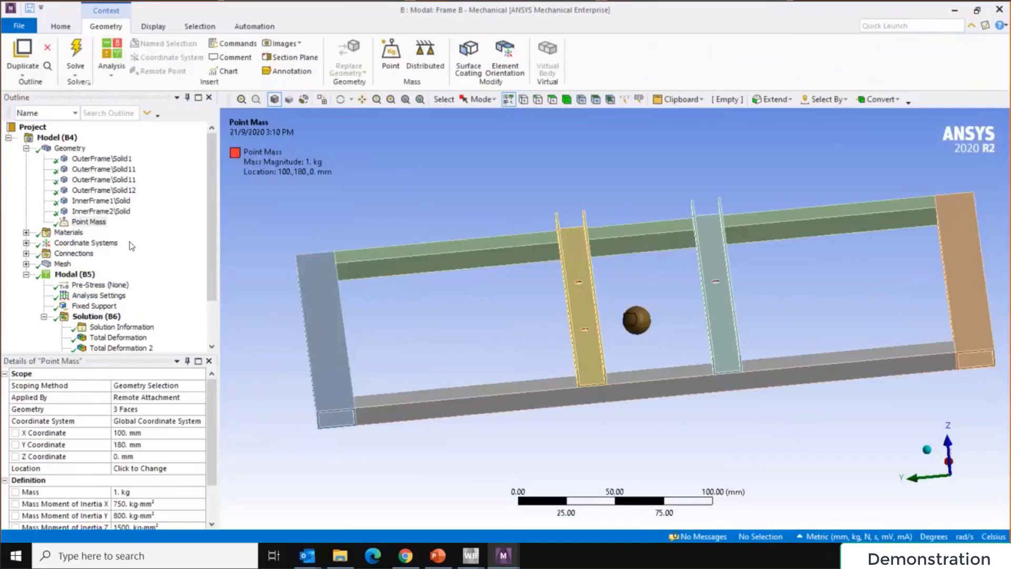
# List Frame B's contacts and inspect the bonded contact between OuterFrame\Solid1 and OuterFrame\Solid12
pyautogui.click(26, 253)
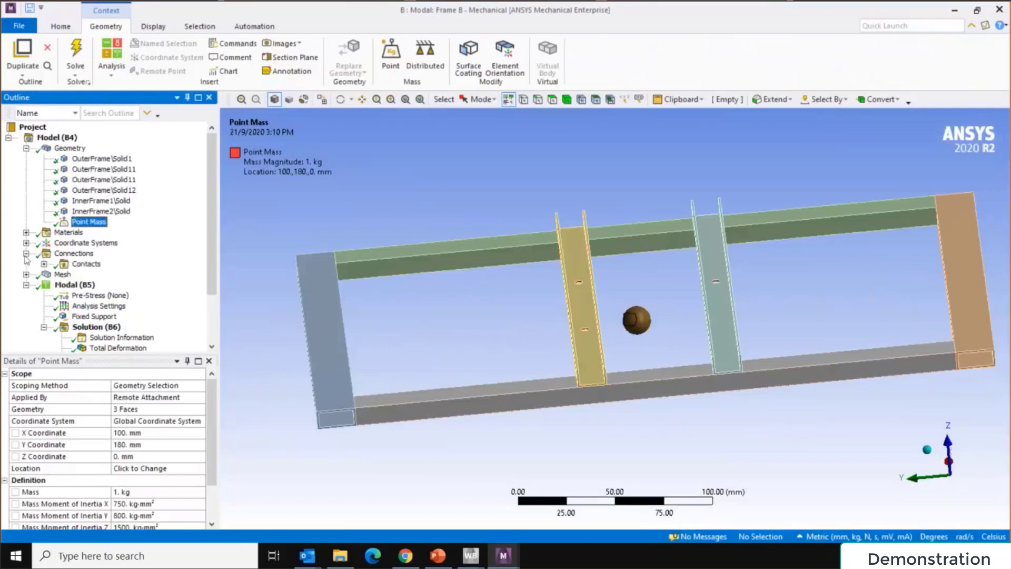
pyautogui.click(44, 264)
pyautogui.click(116, 267)
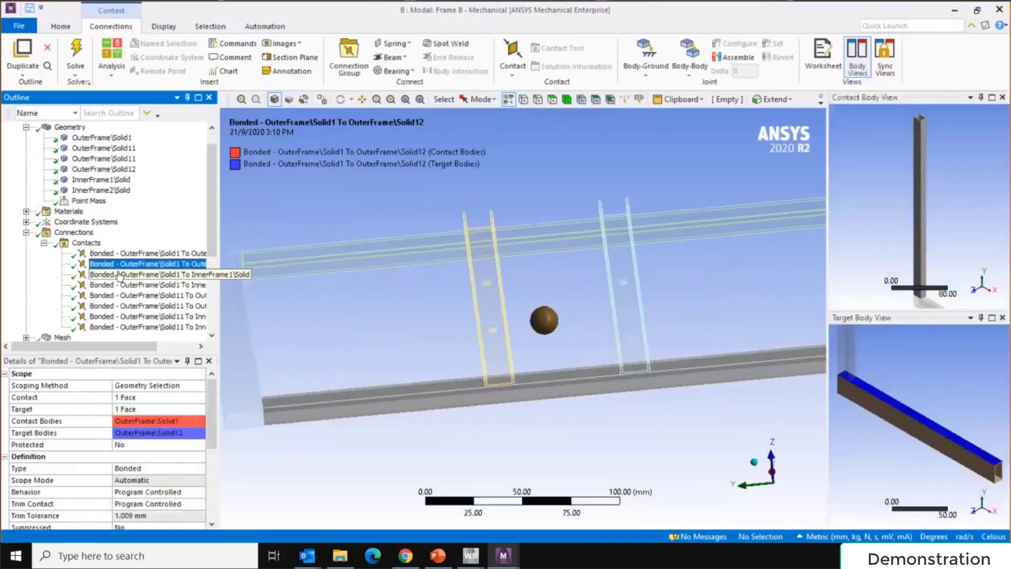
# Review Frame B's mesh controls and display the mesh on the whole frame
pyautogui.click(25, 337)
pyautogui.scroll(-1, 29, 311)
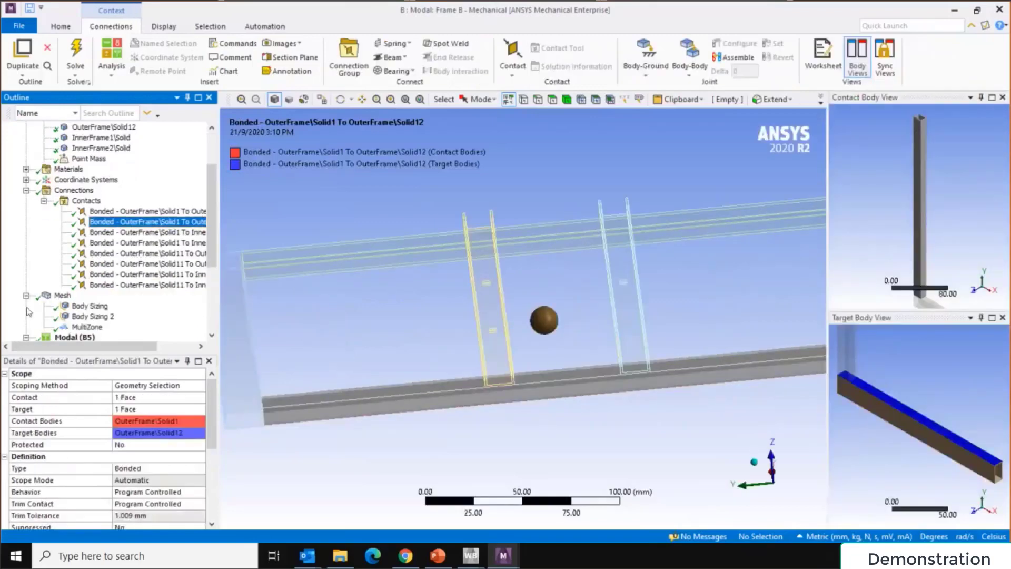
pyautogui.click(83, 306)
pyautogui.click(63, 296)
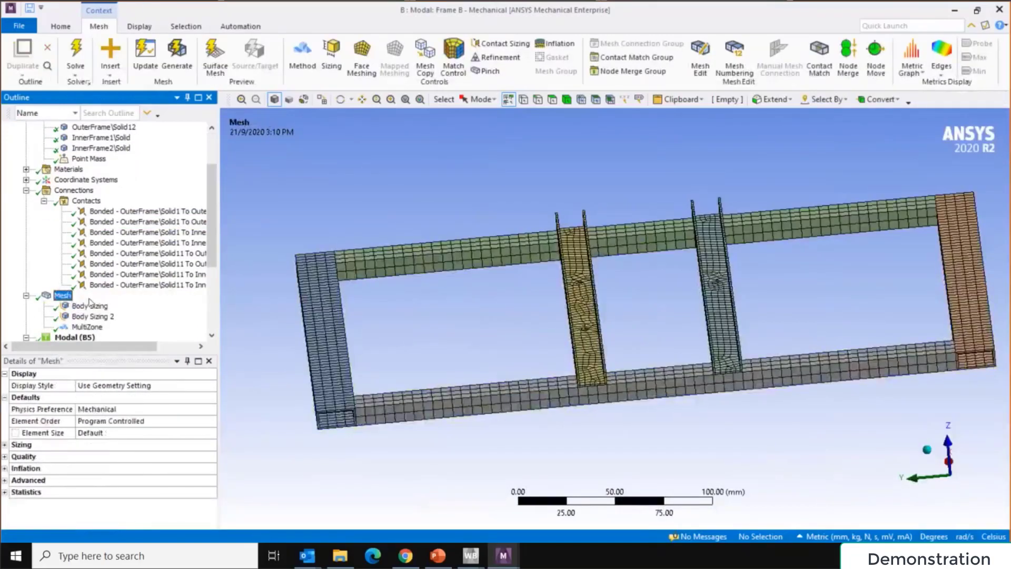
# Display Frame B's fixed support and examine the constrained faces at both ends of the frame
pyautogui.scroll(-2, 79, 304)
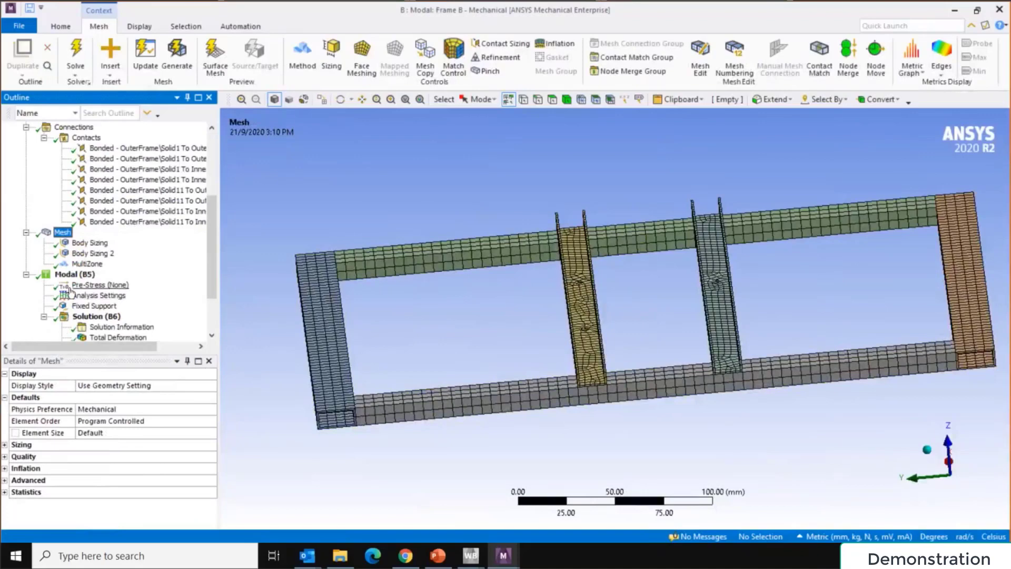
pyautogui.click(94, 305)
pyautogui.moveTo(337, 317); pyautogui.dragTo(823, 276, button='middle')
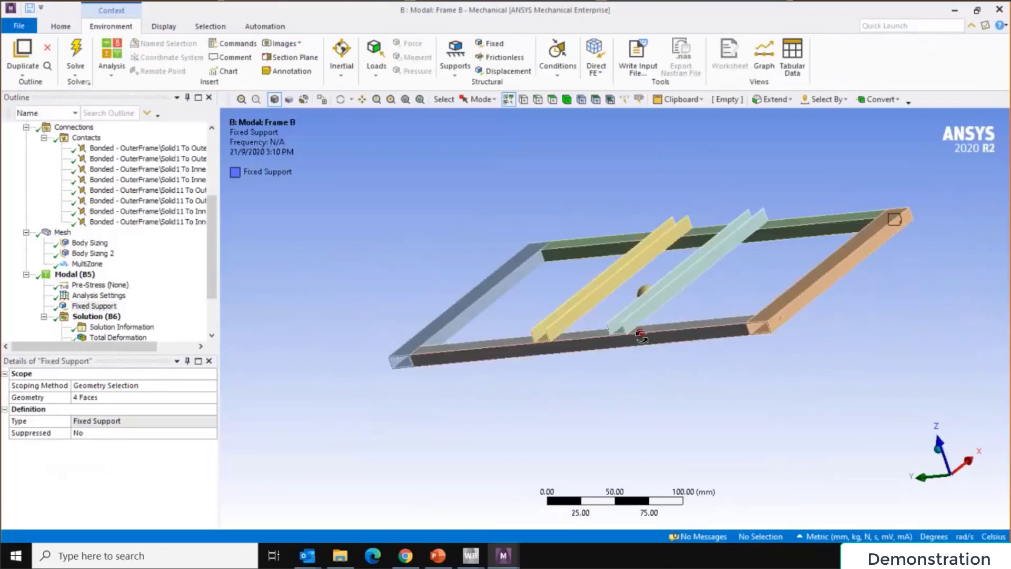
pyautogui.moveTo(566, 369); pyautogui.dragTo(419, 375, button='middle')
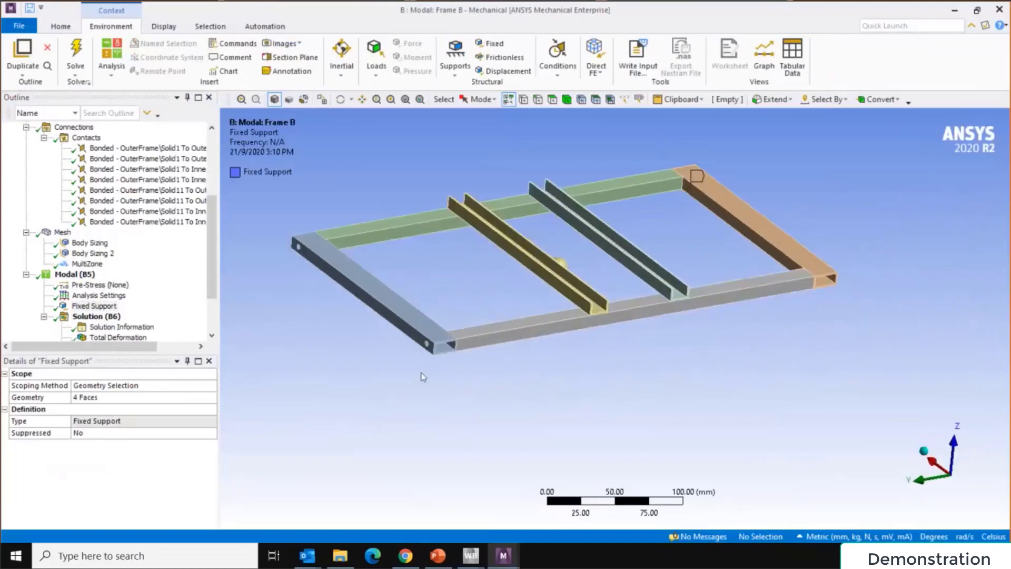
# Review Frame B's pre-stress setting and the maximum number of modes to find in its analysis settings
pyautogui.scroll(-1, 100, 266)
pyautogui.click(100, 253)
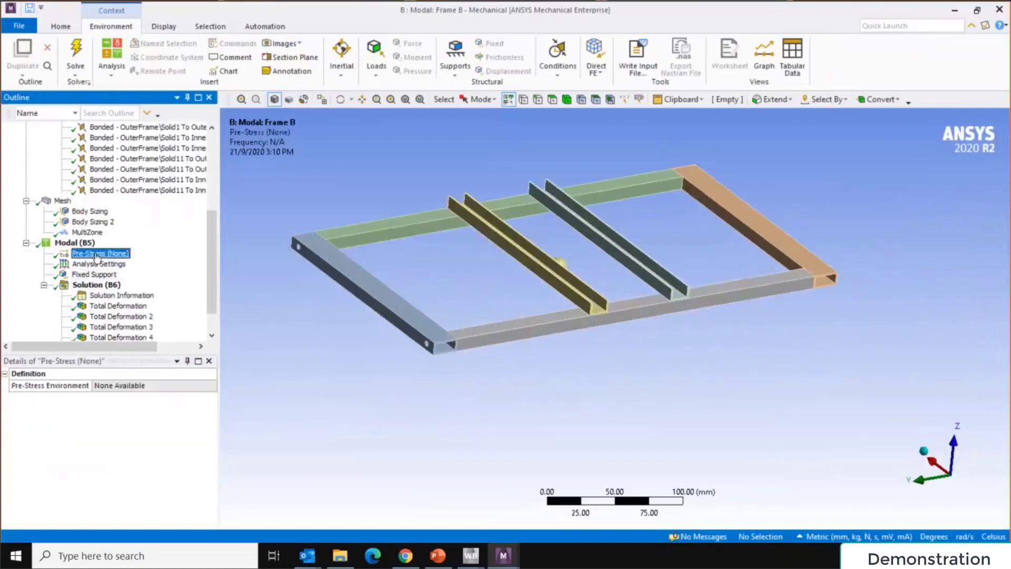
pyautogui.click(99, 264)
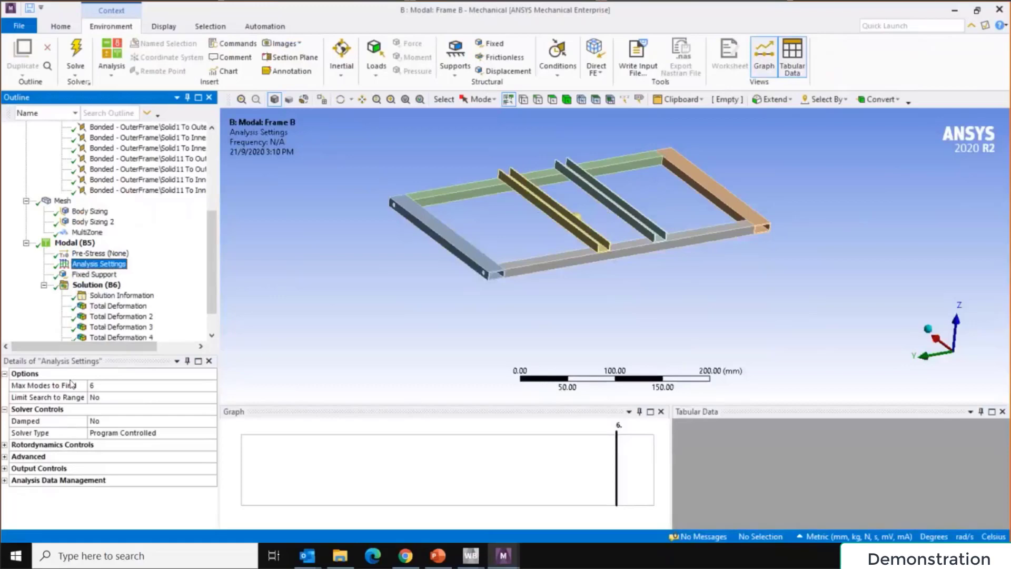
pyautogui.click(108, 384)
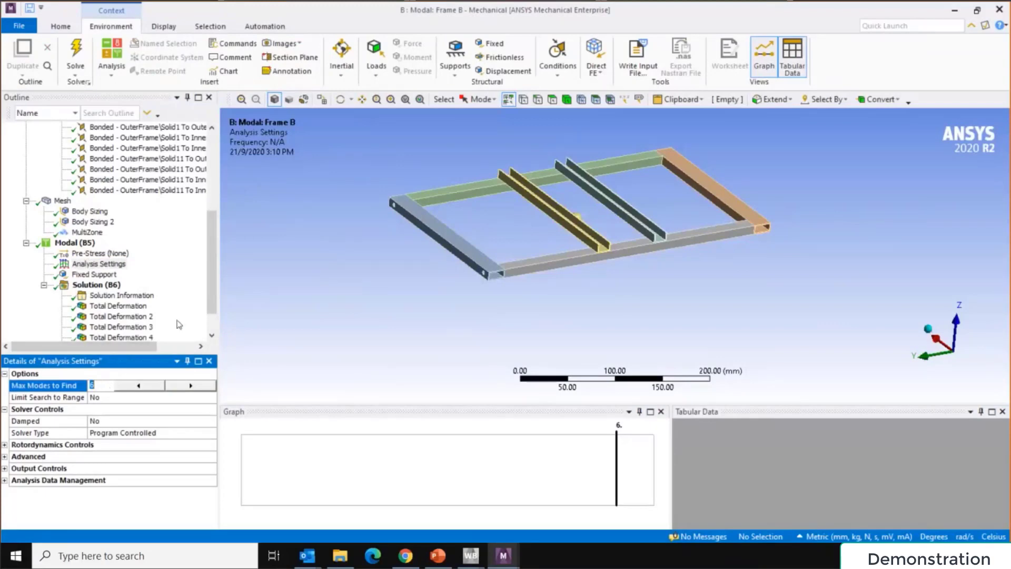
# Display Frame B's first-mode total deformation and examine the bent shape of the frame
pyautogui.scroll(-1, 160, 305)
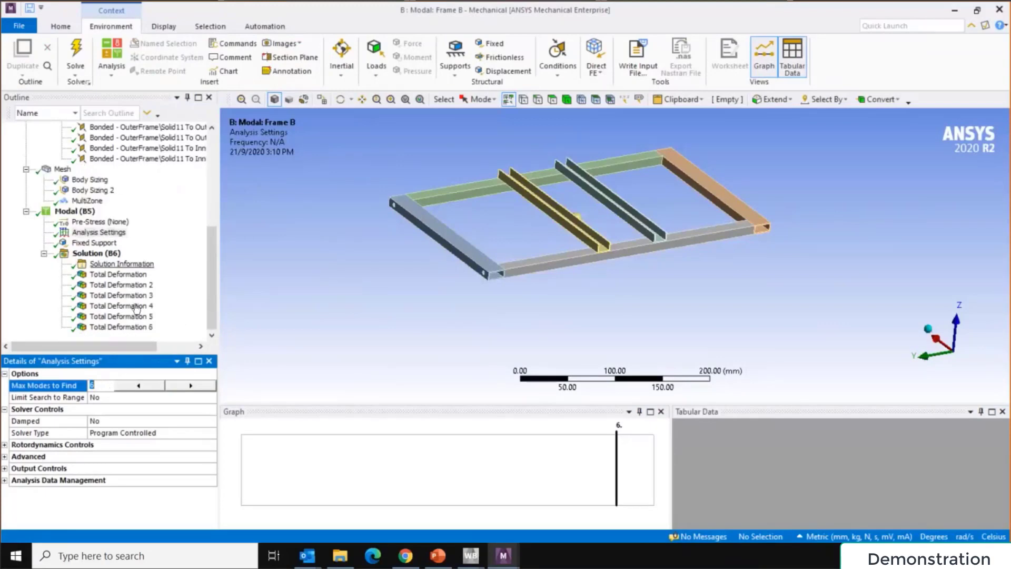
pyautogui.click(130, 274)
pyautogui.scroll(3, 534, 300)
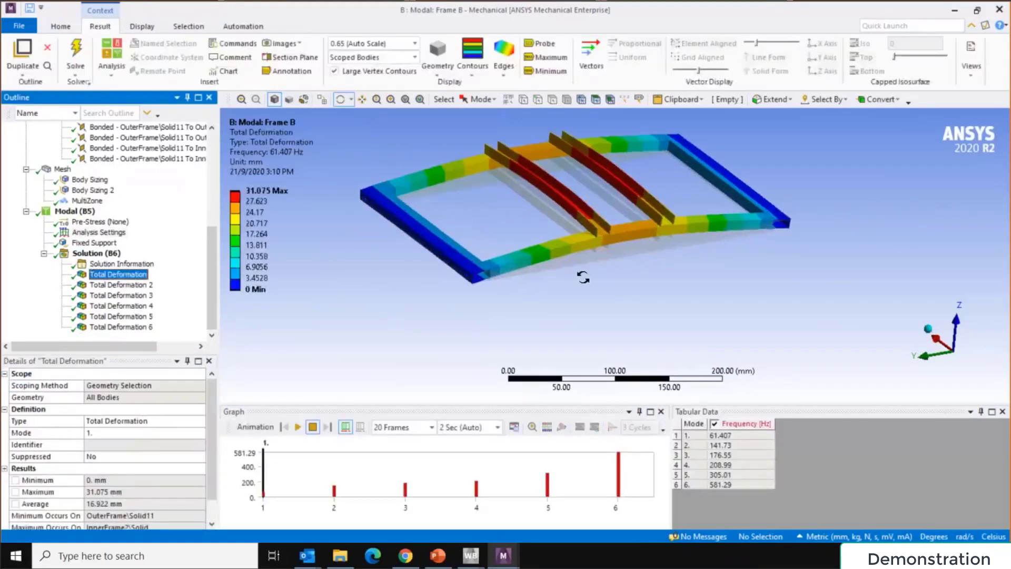
pyautogui.moveTo(533, 300); pyautogui.dragTo(598, 349)
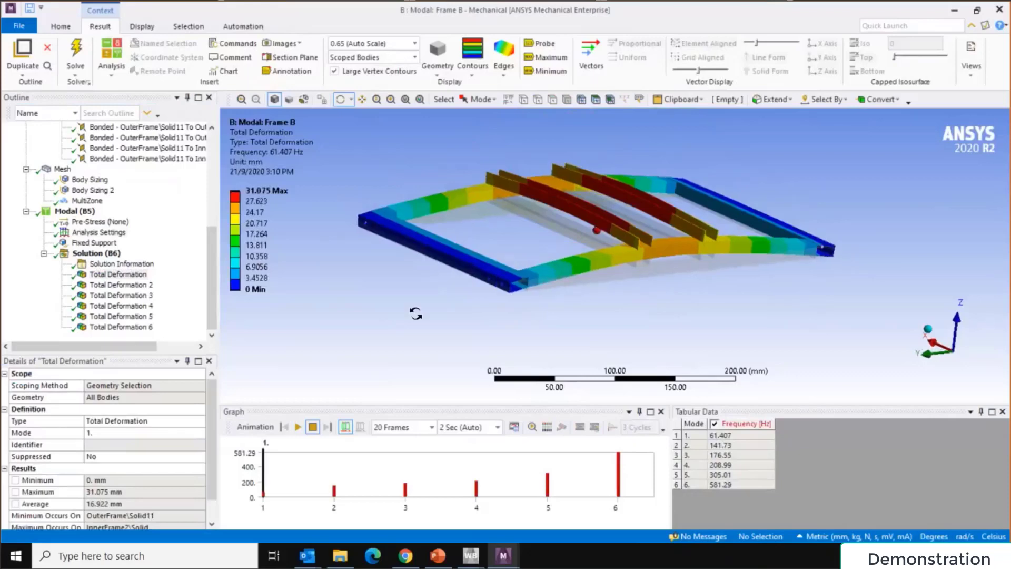
# Switch to Frame A and display its first-mode total deformation to check the mode shape and frequencies
pyautogui.moveTo(503, 554)
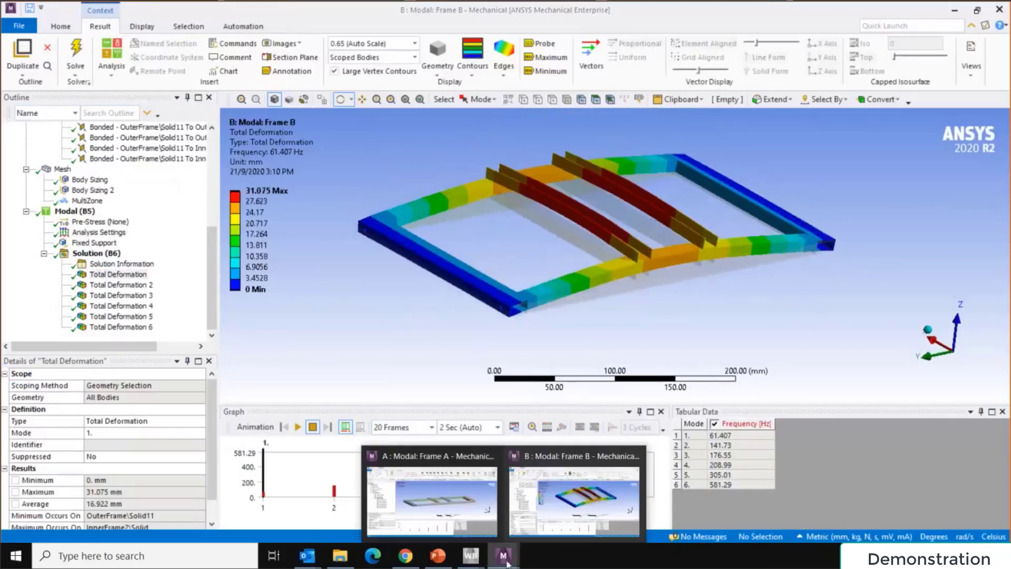
pyautogui.click(431, 502)
pyautogui.click(127, 263)
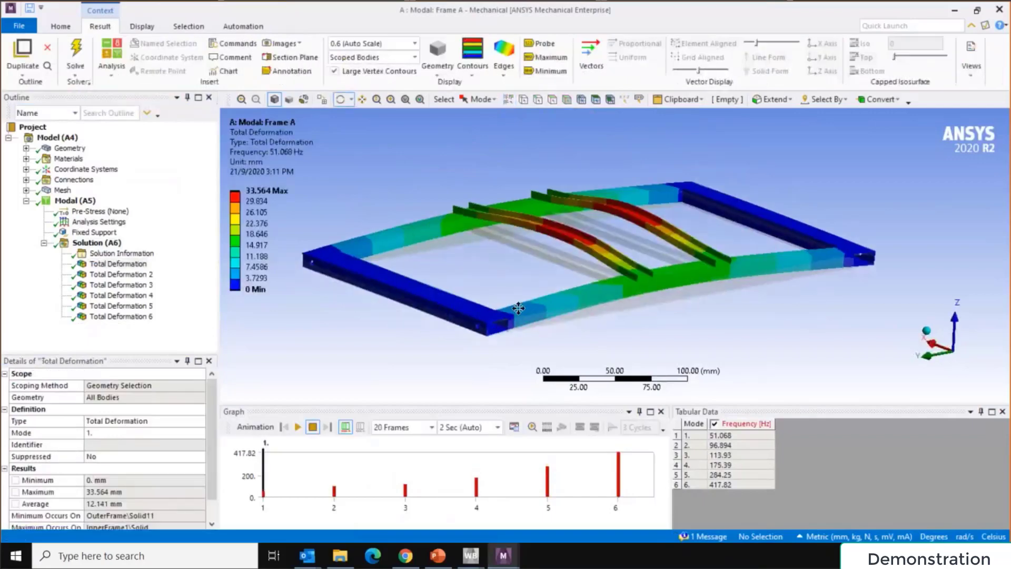
pyautogui.moveTo(513, 315); pyautogui.dragTo(521, 305, button='middle')
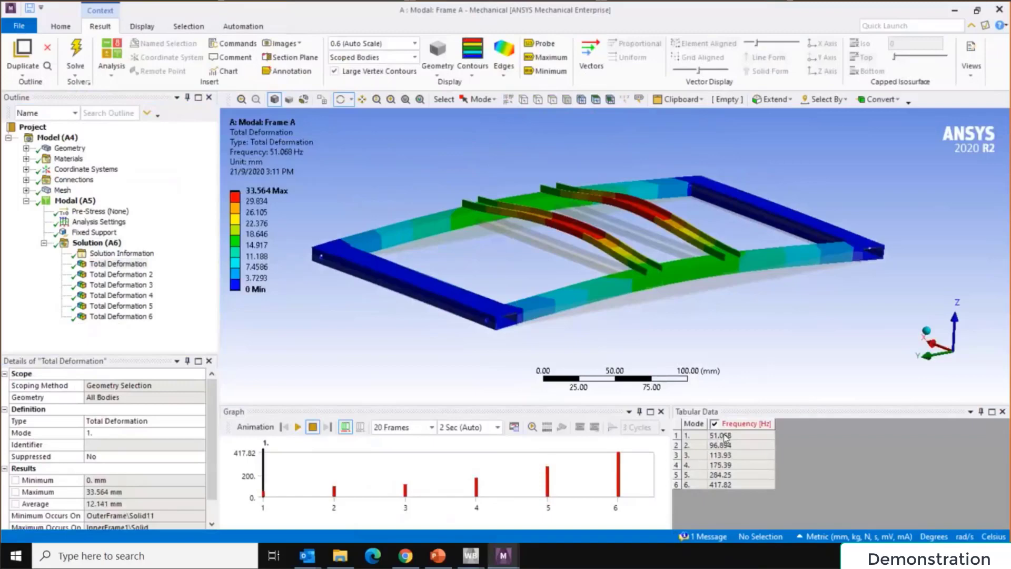
# Return to Frame B, animate its first-mode total deformation from a low side view, and stop the animation
pyautogui.moveTo(503, 556)
pyautogui.click(542, 451)
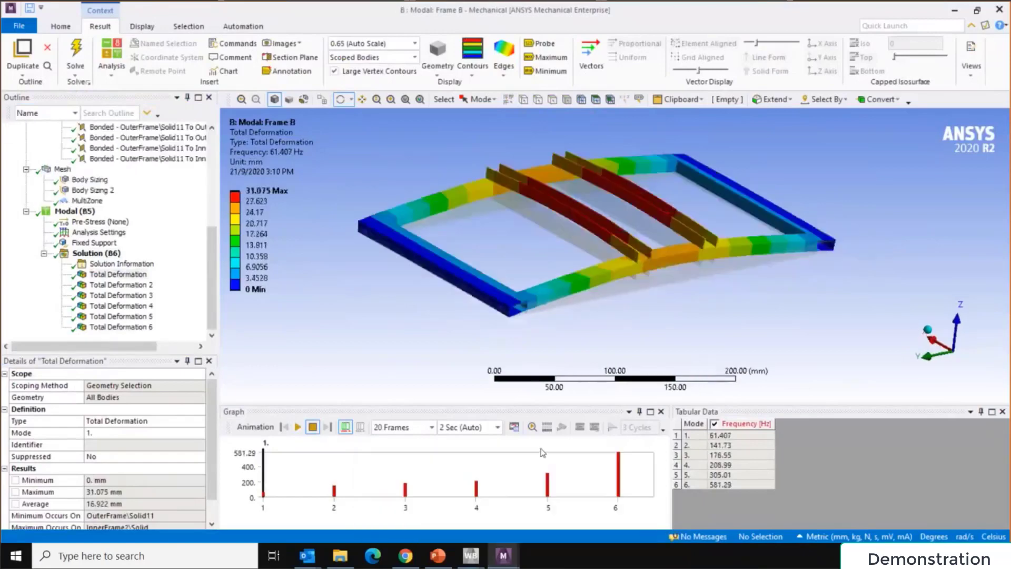
pyautogui.moveTo(555, 301); pyautogui.dragTo(500, 304)
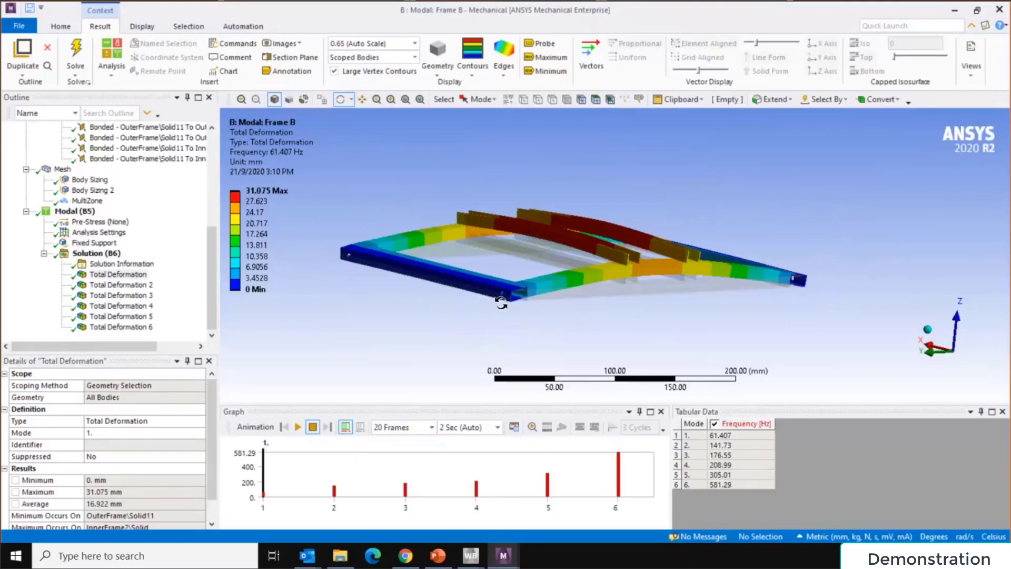
pyautogui.click(298, 426)
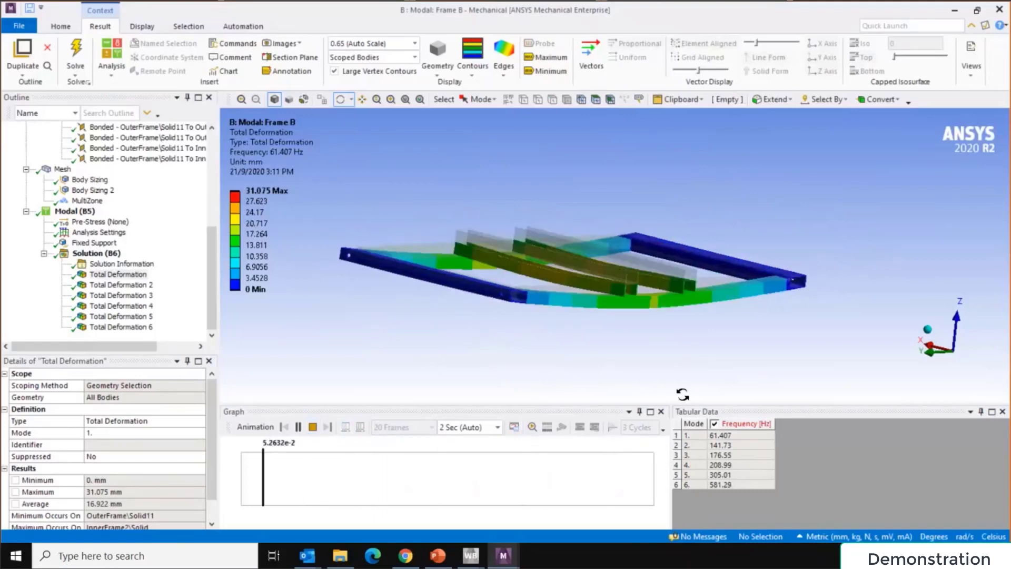
pyautogui.click(729, 445)
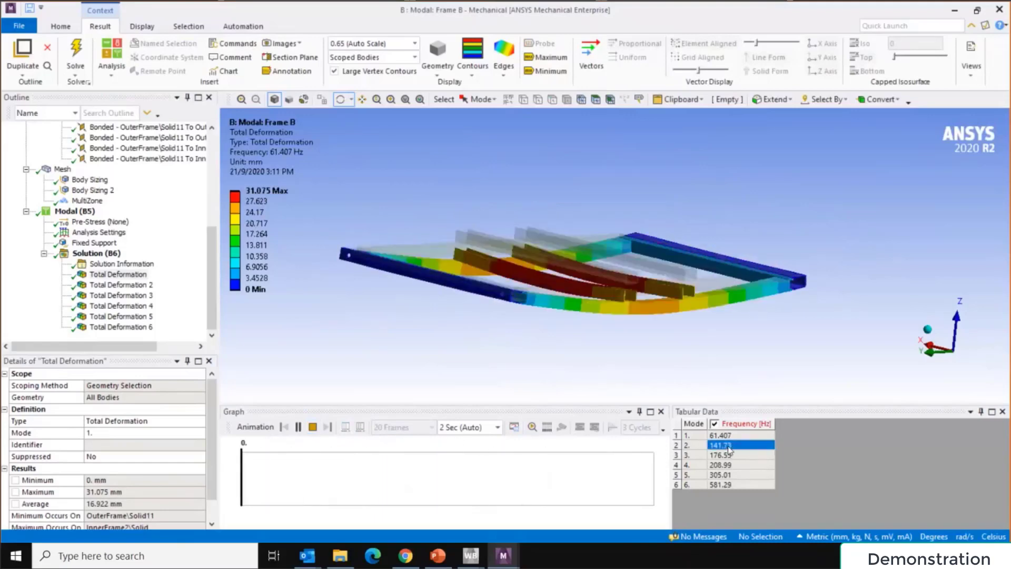
pyautogui.click(299, 428)
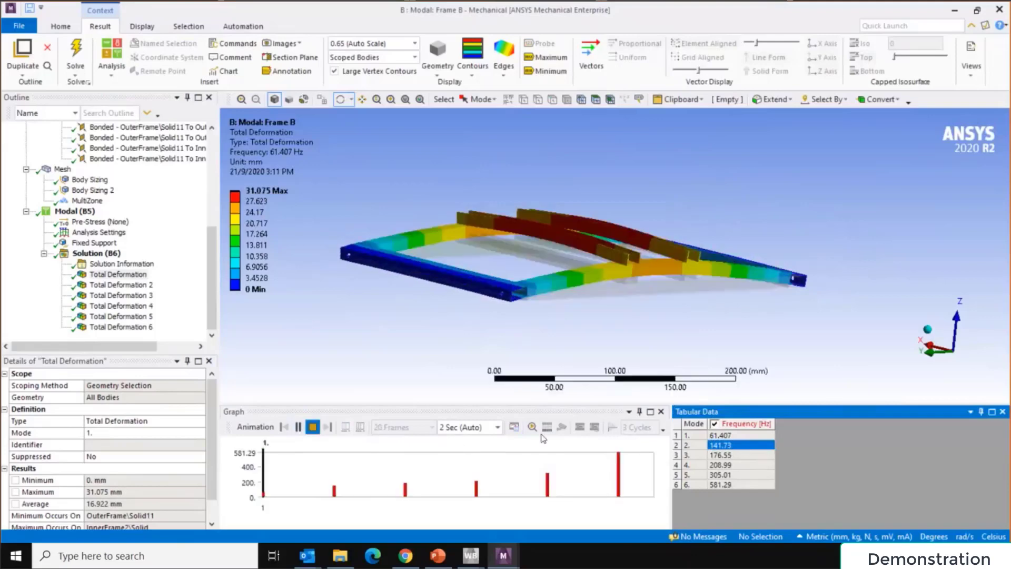
# Animate Frame B's second-mode and third-mode total deformations in turn to examine their shapes, and stop the animation
pyautogui.click(108, 287)
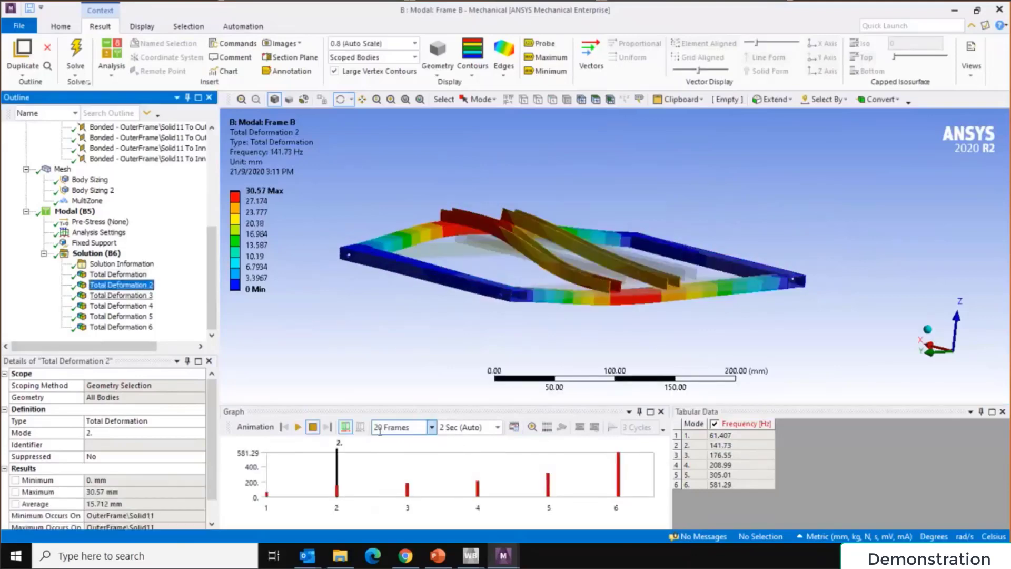
pyautogui.click(298, 427)
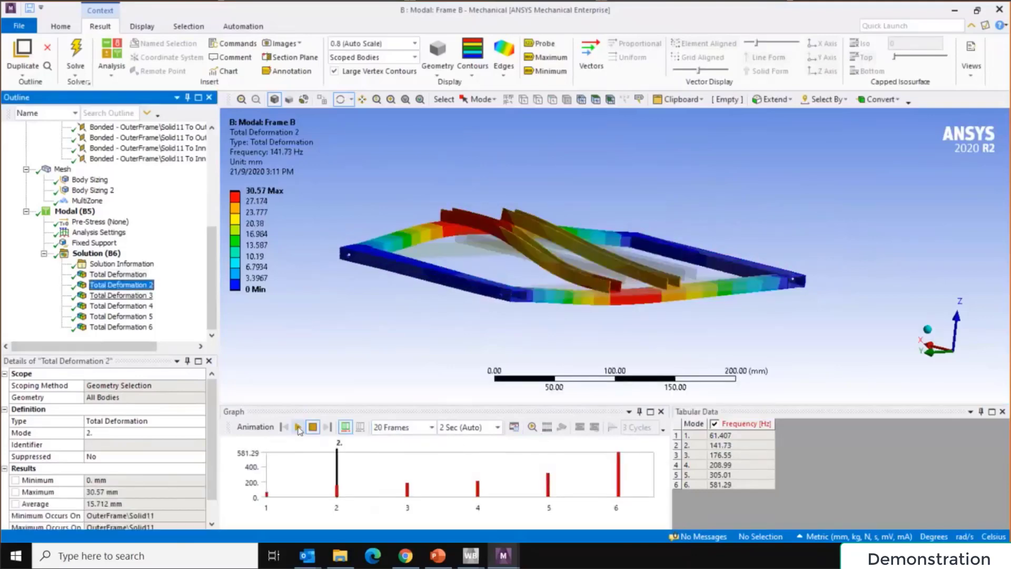
pyautogui.click(122, 296)
pyautogui.click(297, 428)
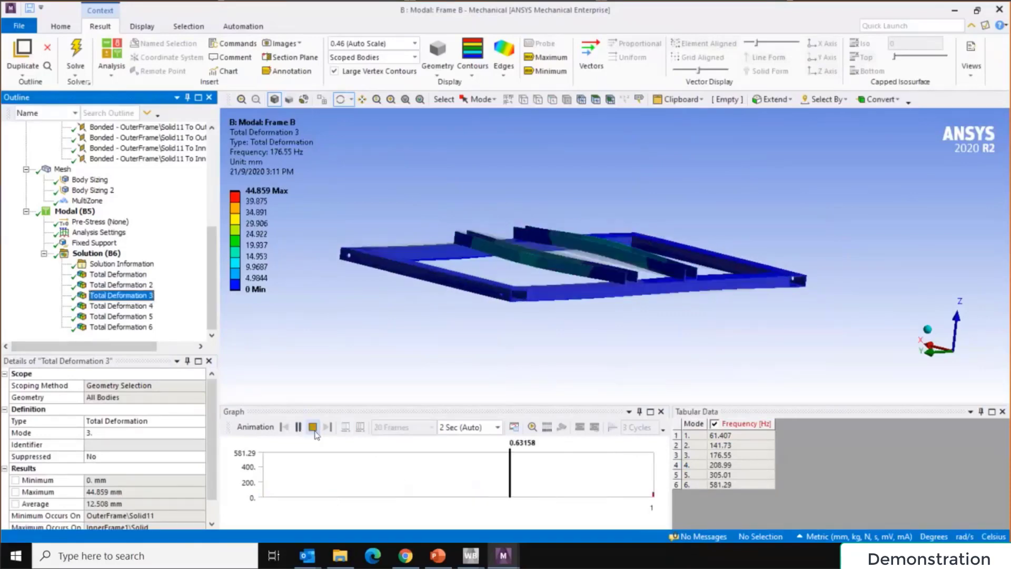
pyautogui.click(313, 428)
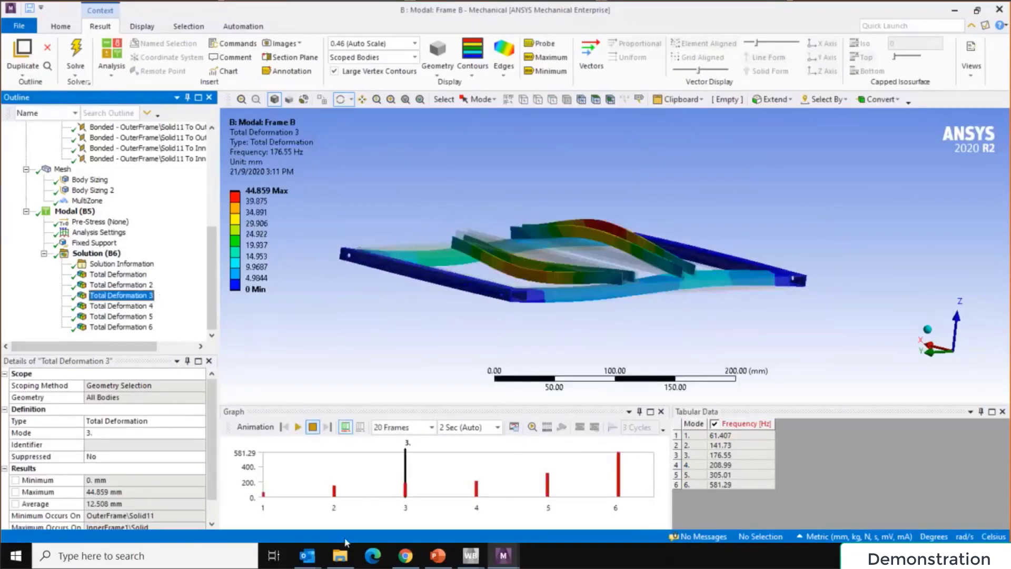
# Switch to Frame A, animate its second-mode total deformation to examine the shape, and stop the animation
pyautogui.moveTo(503, 556)
pyautogui.click(447, 503)
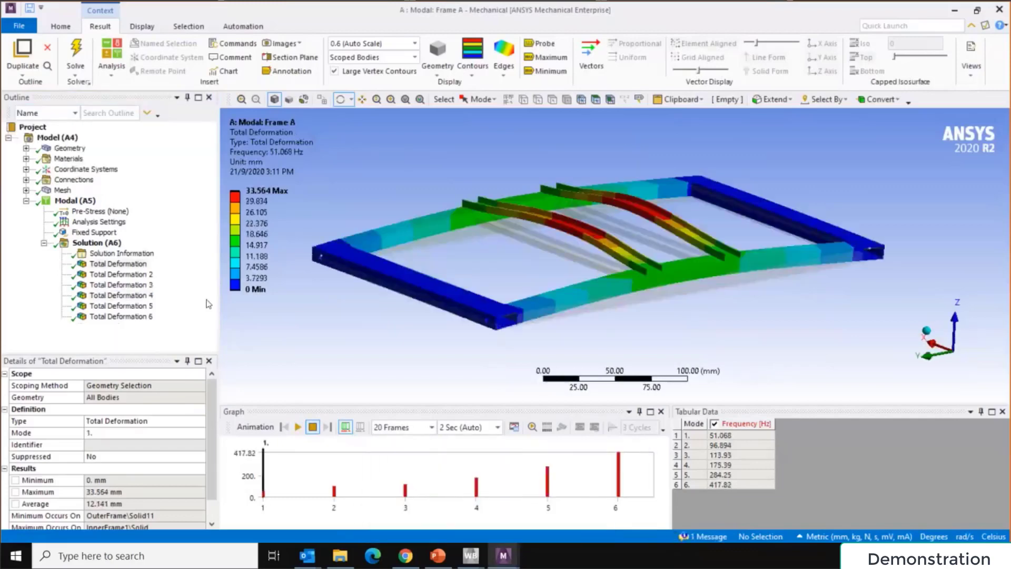
pyautogui.click(121, 275)
pyautogui.click(298, 428)
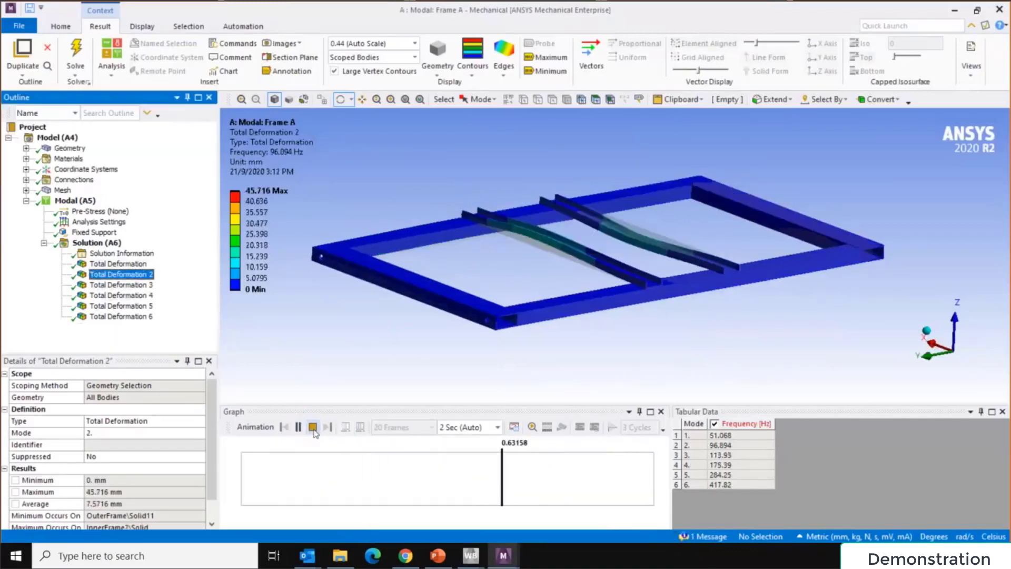
pyautogui.click(313, 427)
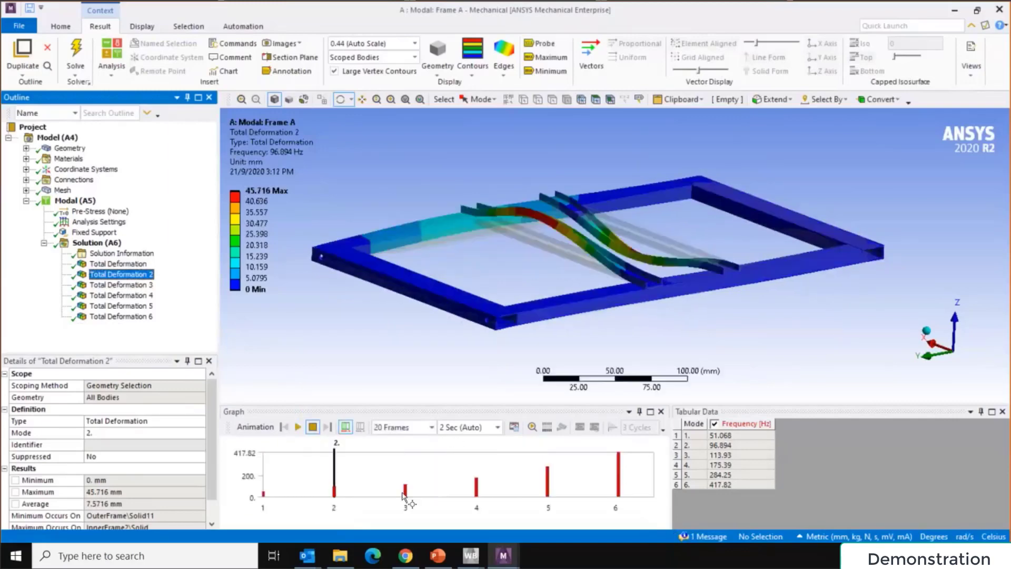
# Alternate between the Frame B and Frame A results to compare their mode shapes and natural frequencies, ending on Frame A
pyautogui.moveTo(503, 555)
pyautogui.click(631, 474)
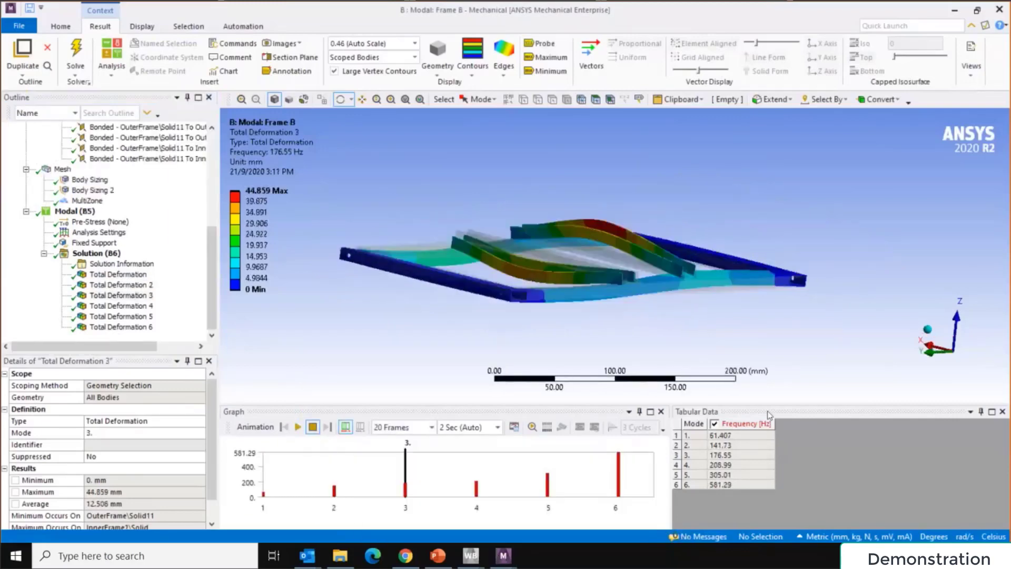
pyautogui.click(429, 489)
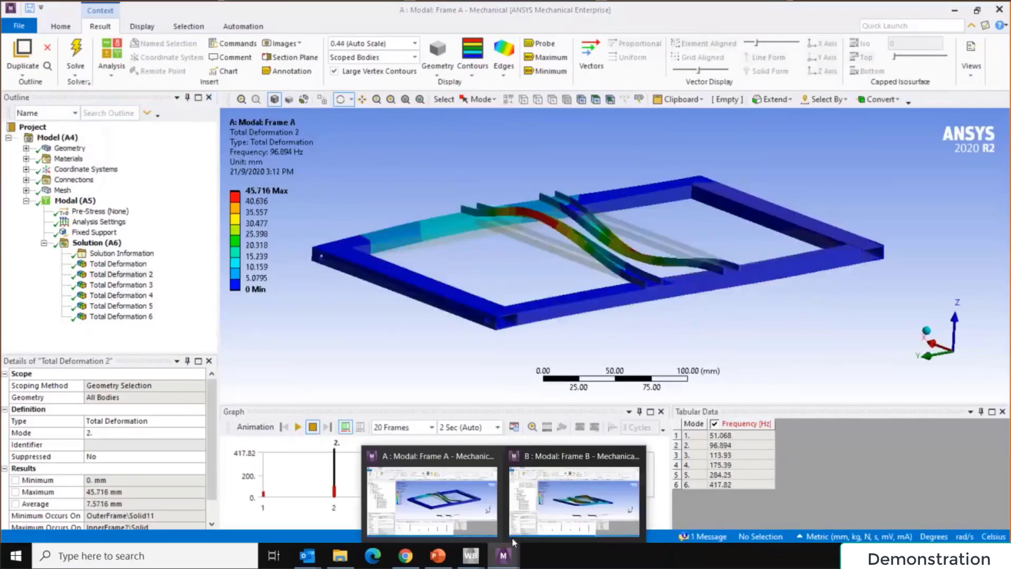
pyautogui.click(596, 499)
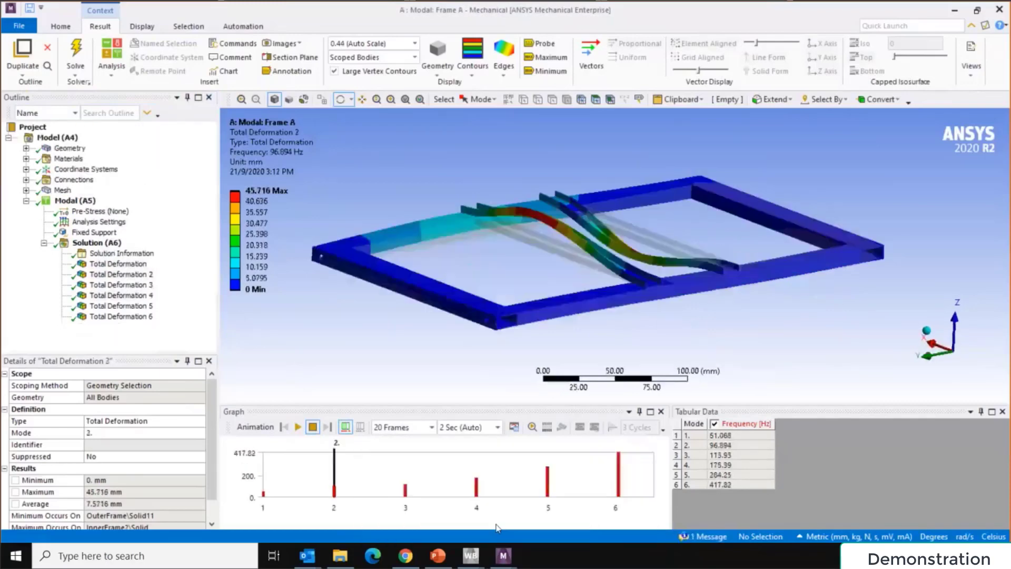
pyautogui.moveTo(508, 563)
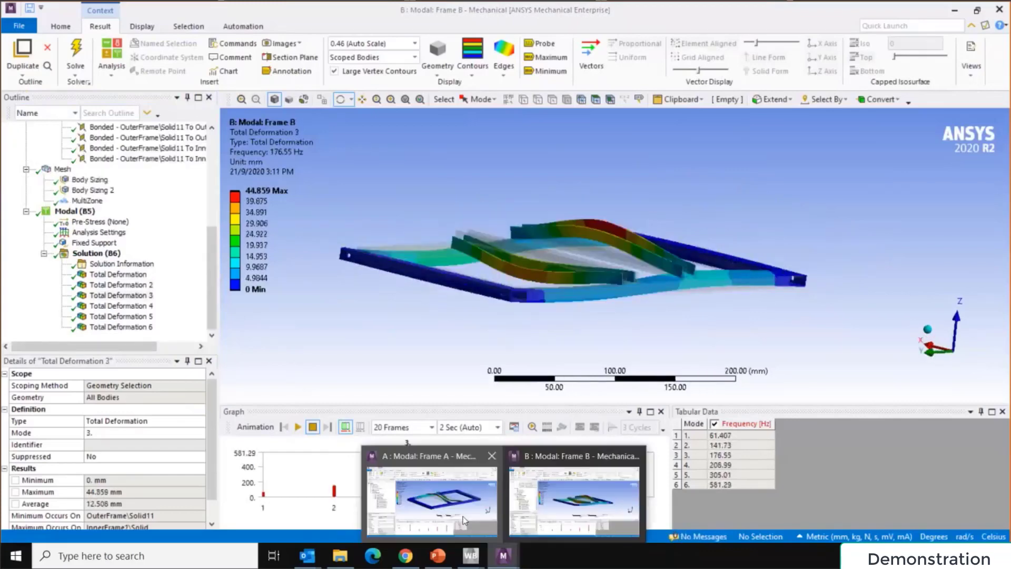
pyautogui.click(464, 520)
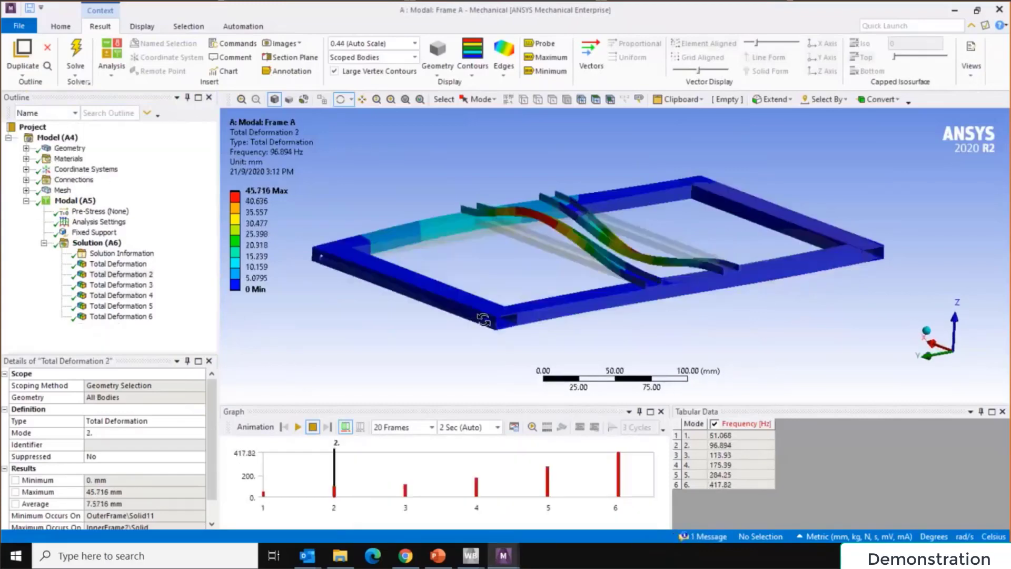